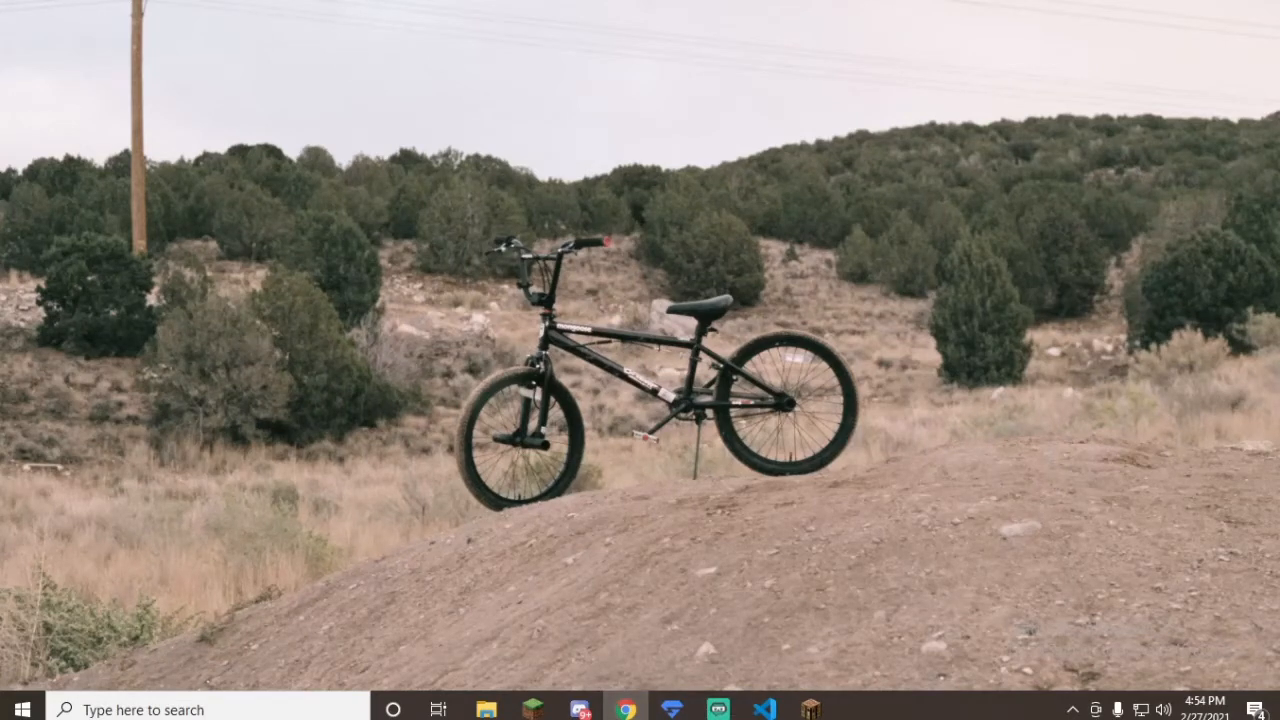
Step: Open the Java download page in Chrome and review the 64-bit Java for Windows download details
{"action": "left_click", "coordinate": [625, 709]}
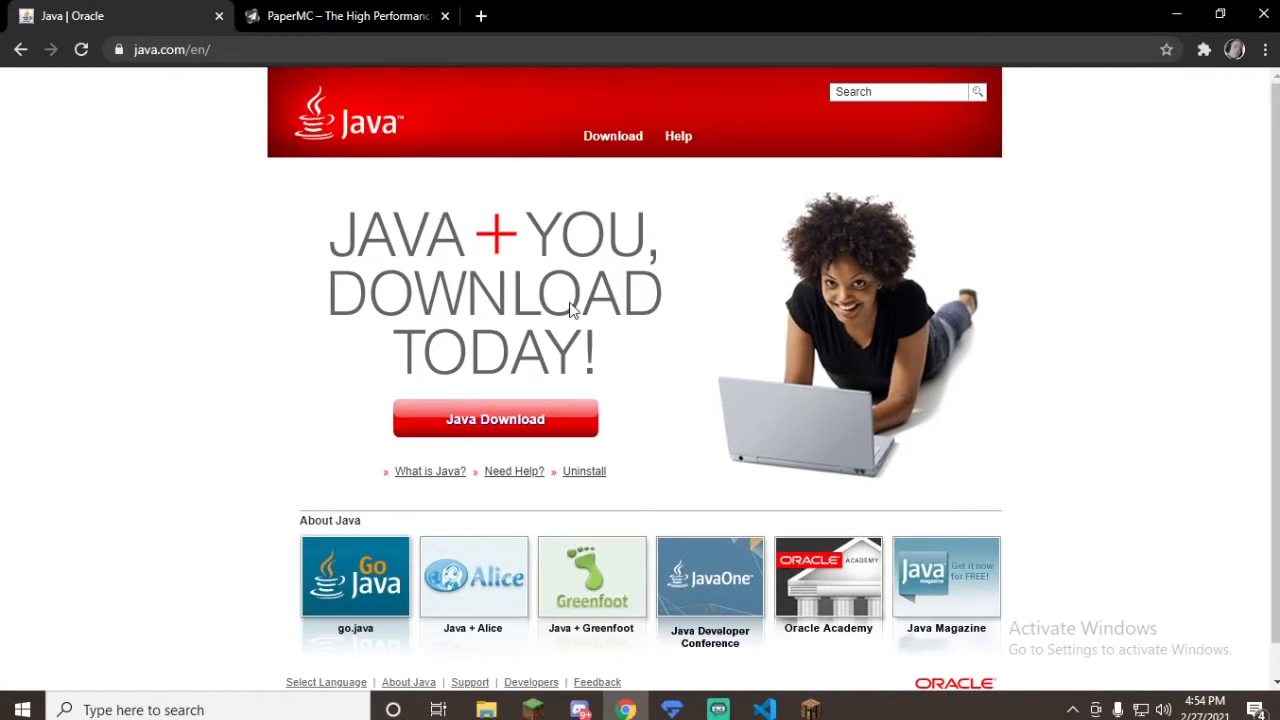
{"action": "left_click", "coordinate": [612, 140]}
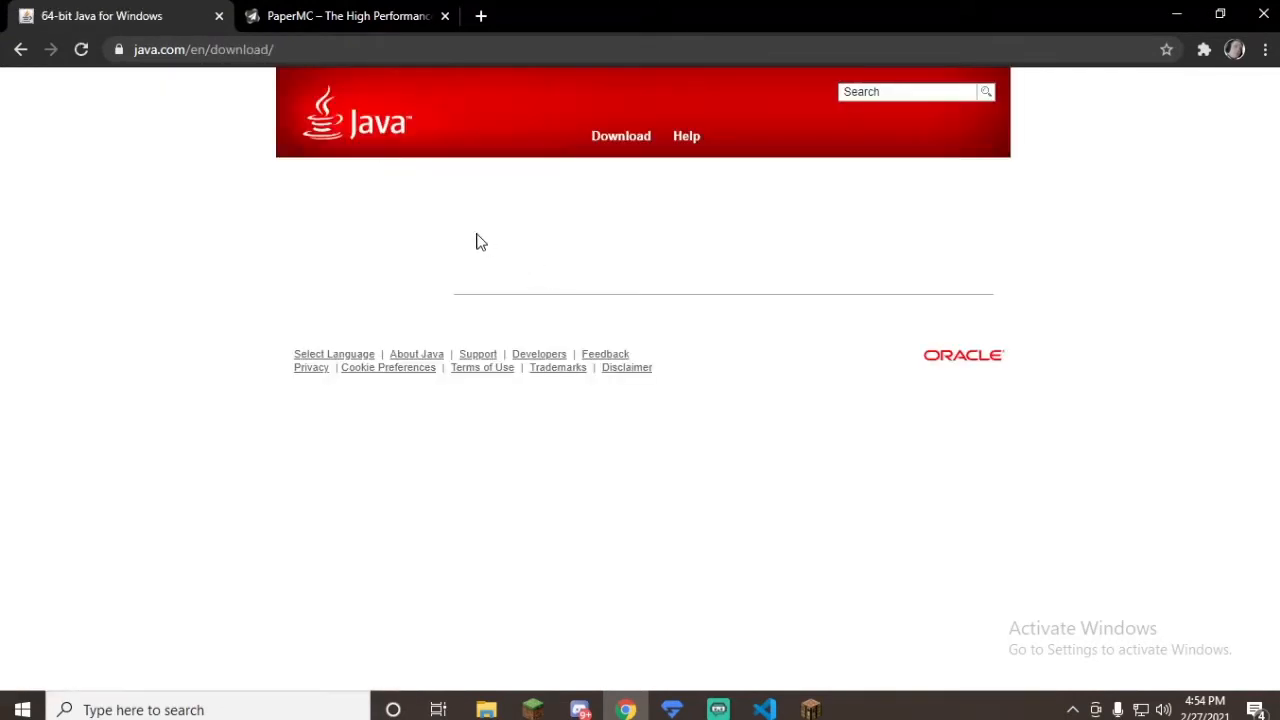
{"action": "scroll", "coordinate": [560, 330], "scroll_direction": "down", "scroll_amount": 3}
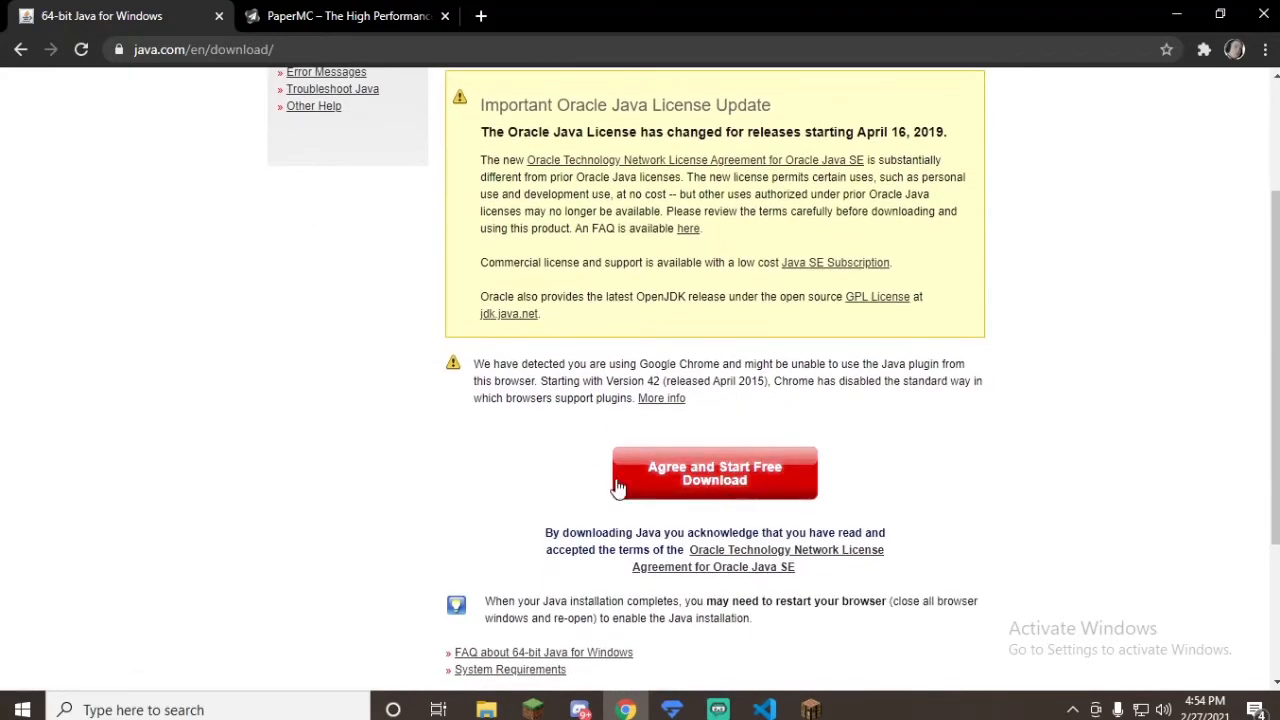
{"action": "scroll", "coordinate": [600, 405], "scroll_direction": "up", "scroll_amount": 2}
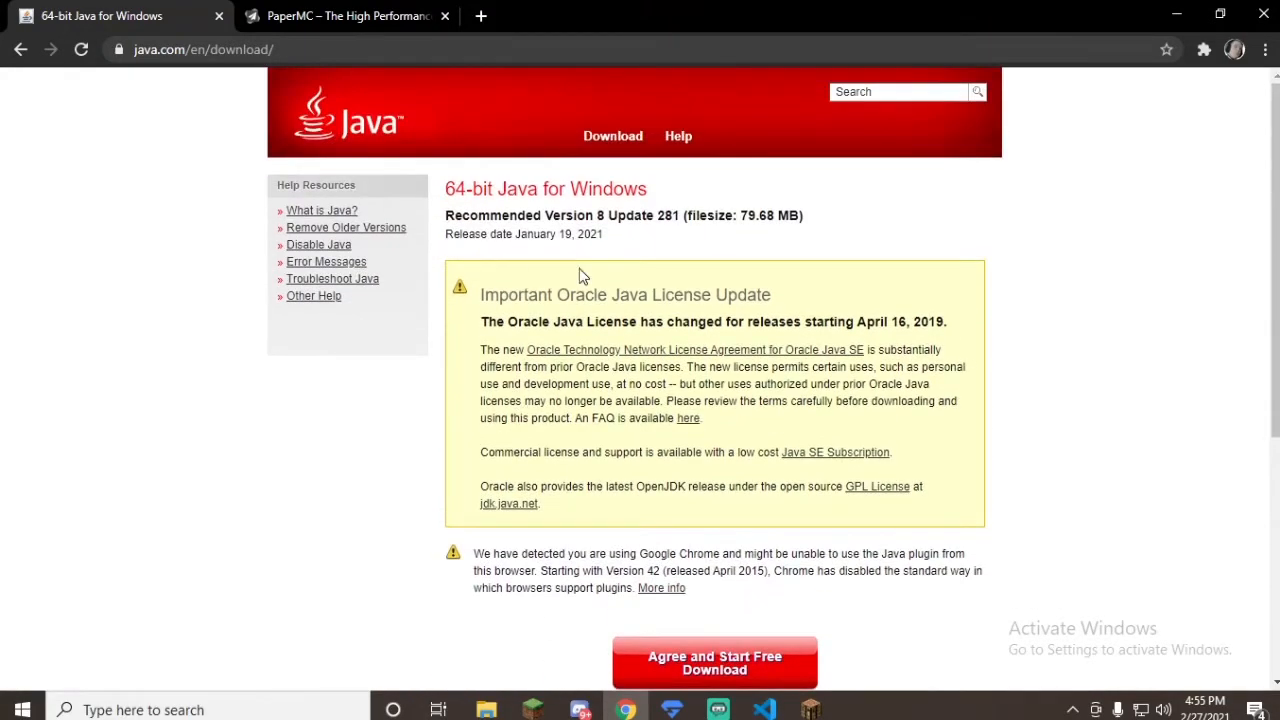
{"action": "scroll", "coordinate": [700, 320], "scroll_direction": "down", "scroll_amount": 4}
{"action": "scroll", "coordinate": [660, 390], "scroll_direction": "up", "scroll_amount": 3}
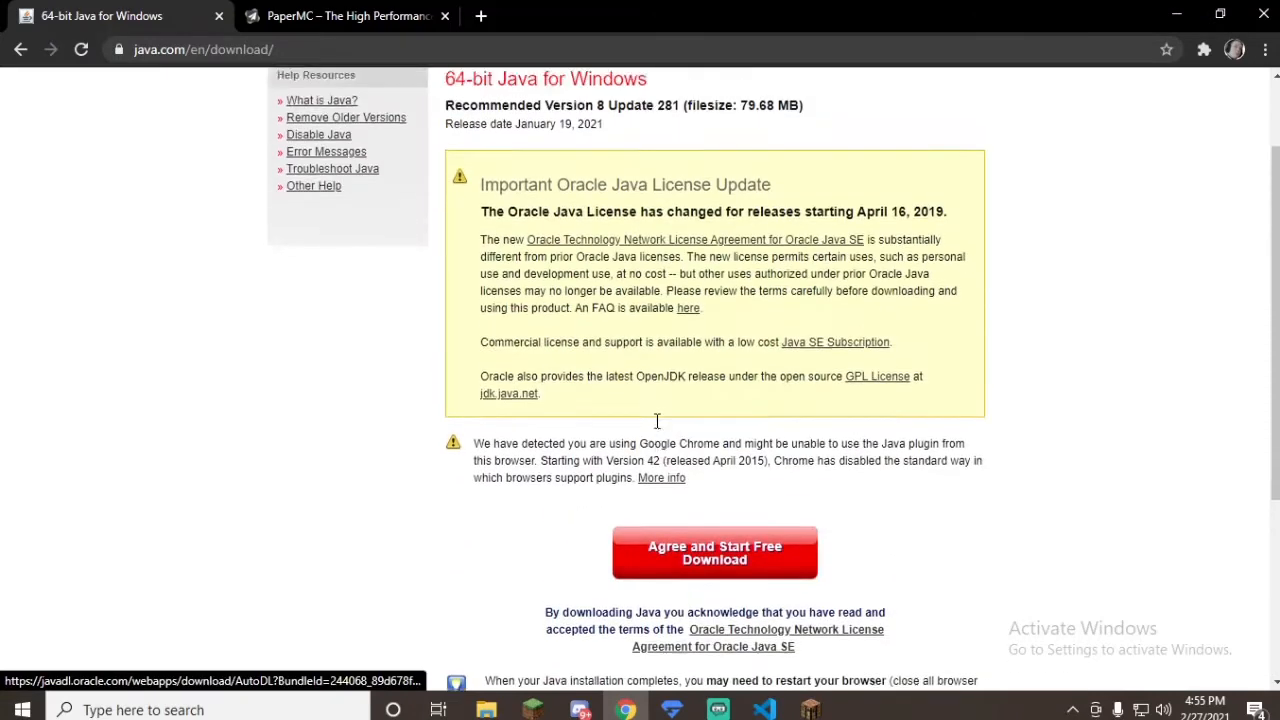
{"action": "scroll", "coordinate": [650, 420], "scroll_direction": "up", "scroll_amount": 1}
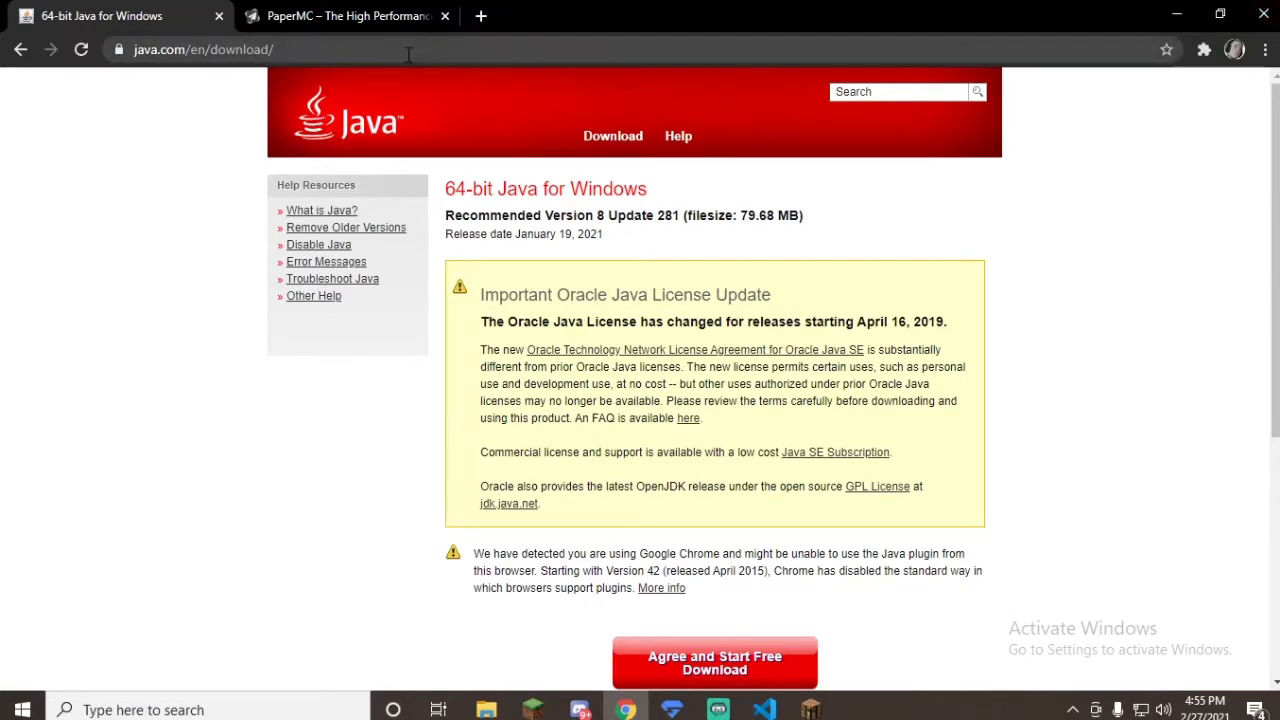
Step: Download Paper 1.16.5 build #503 from the PaperMC downloads page
{"action": "left_click", "coordinate": [340, 16]}
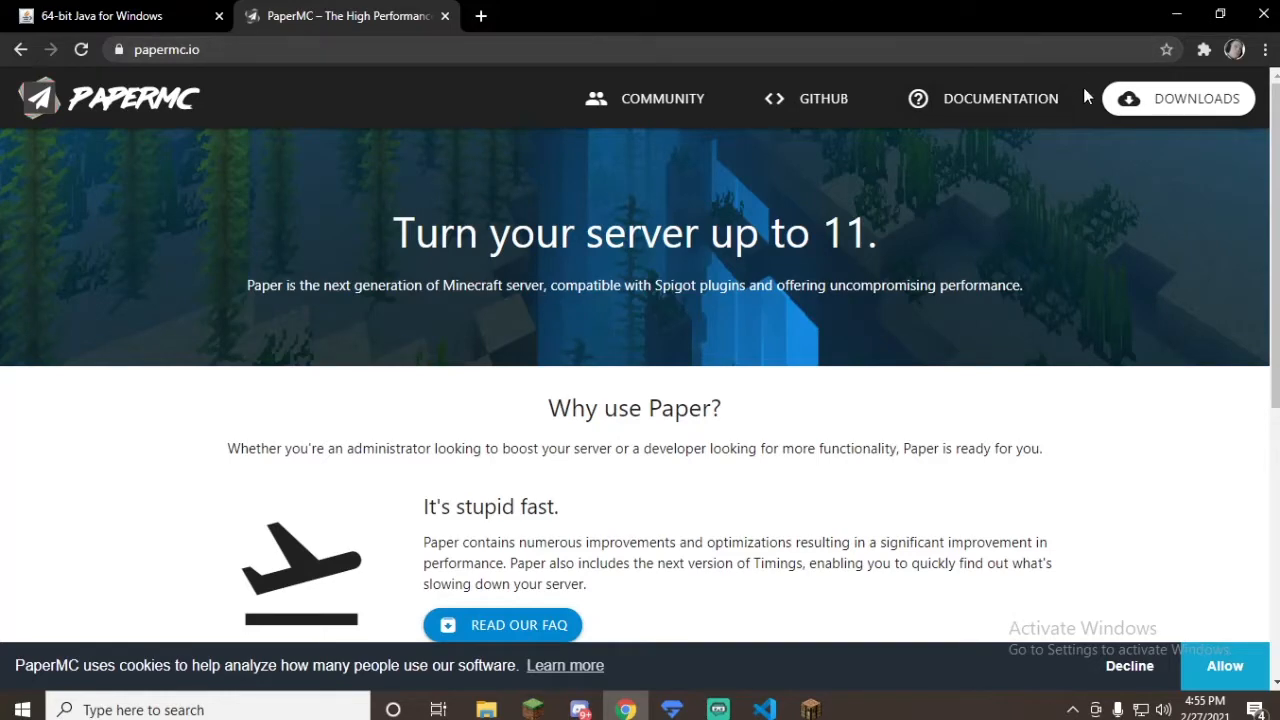
{"action": "left_click", "coordinate": [1190, 110]}
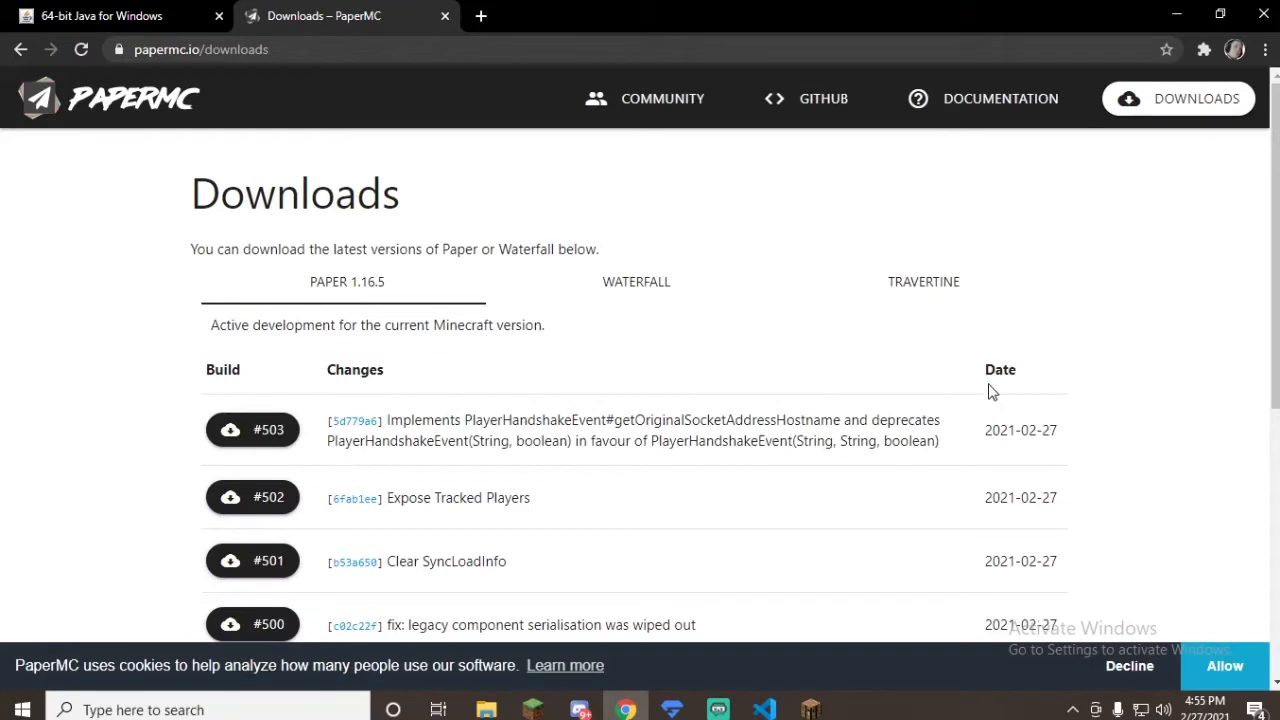
{"action": "left_click", "coordinate": [270, 430]}
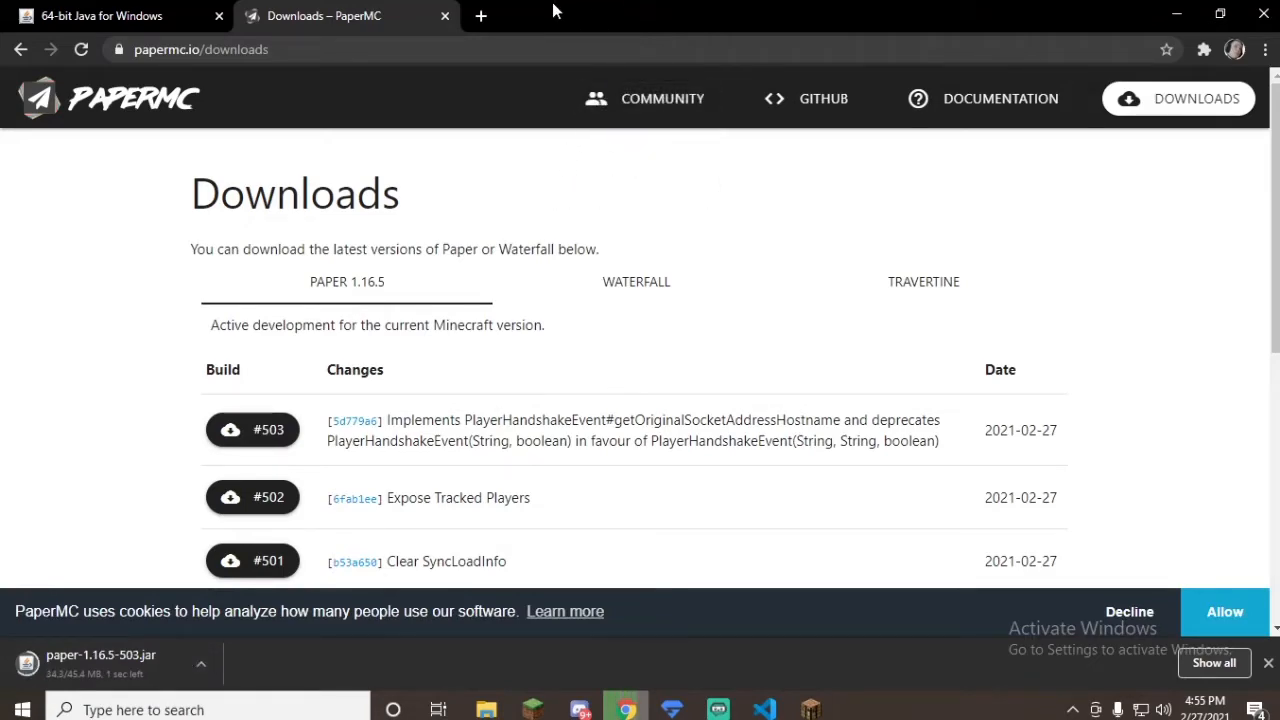
Step: Keep the downloaded paper-1.16.5-503.jar, place it on the desktop beside the shrunken browser window, and minimize the browser
{"action": "left_click", "coordinate": [1220, 14]}
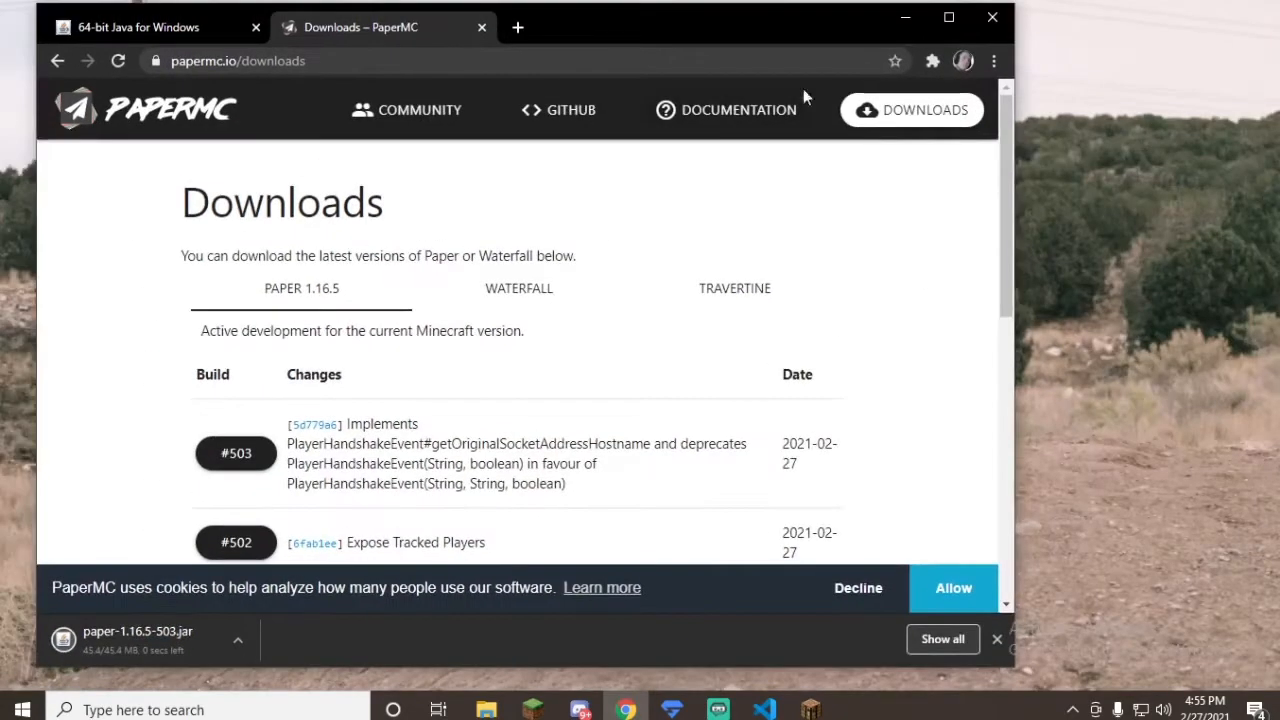
{"action": "left_click_drag", "start_coordinate": [682, 28], "coordinate": [648, 28]}
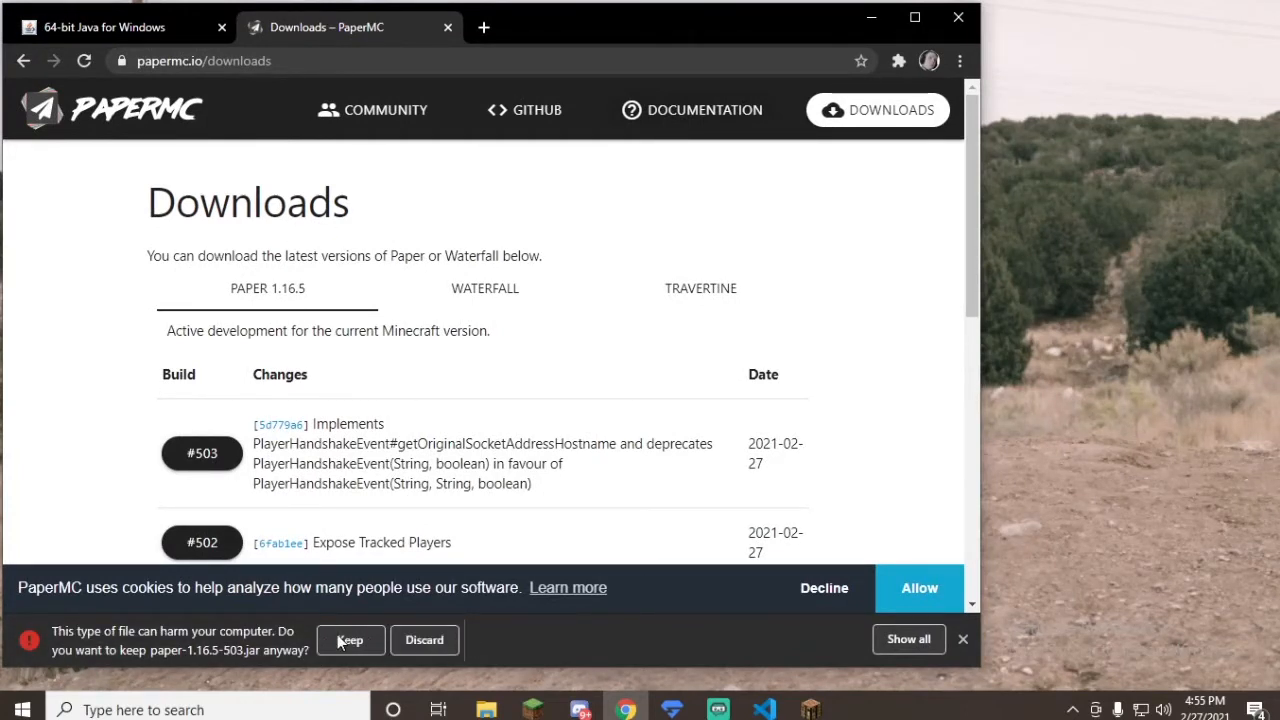
{"action": "left_click", "coordinate": [349, 640]}
{"action": "left_click", "coordinate": [1091, 180]}
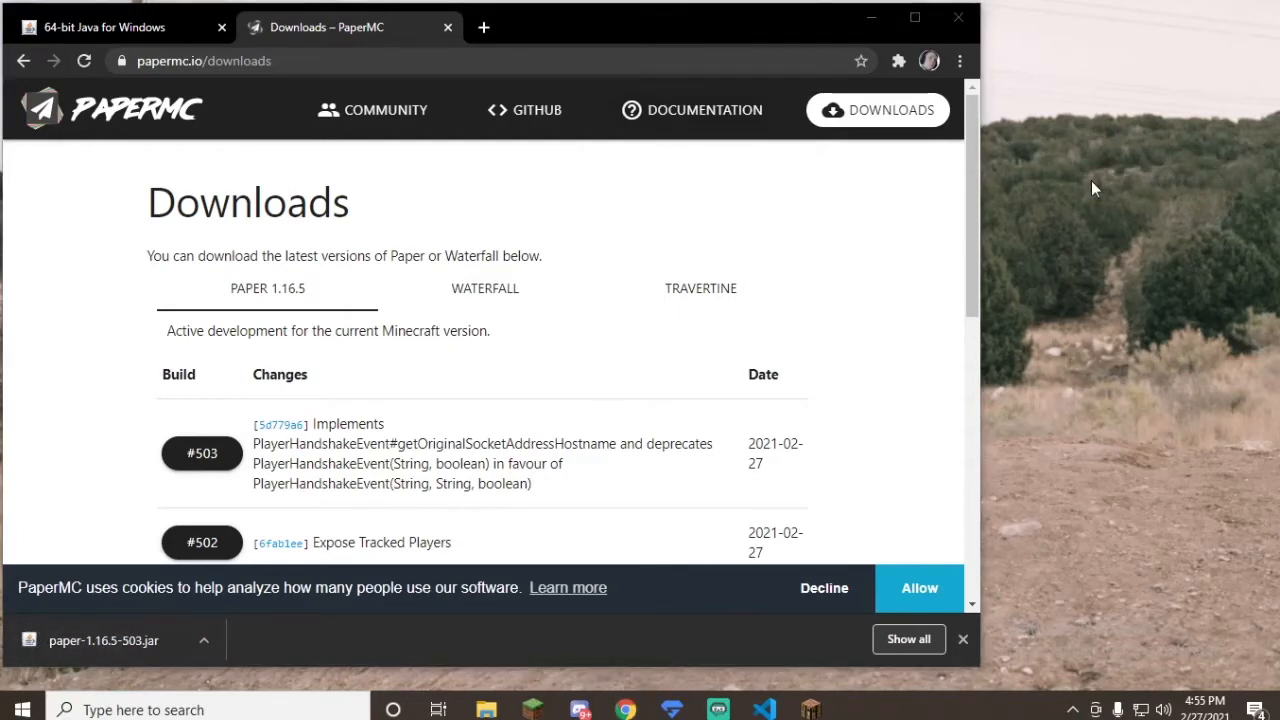
{"action": "left_click", "coordinate": [871, 17]}
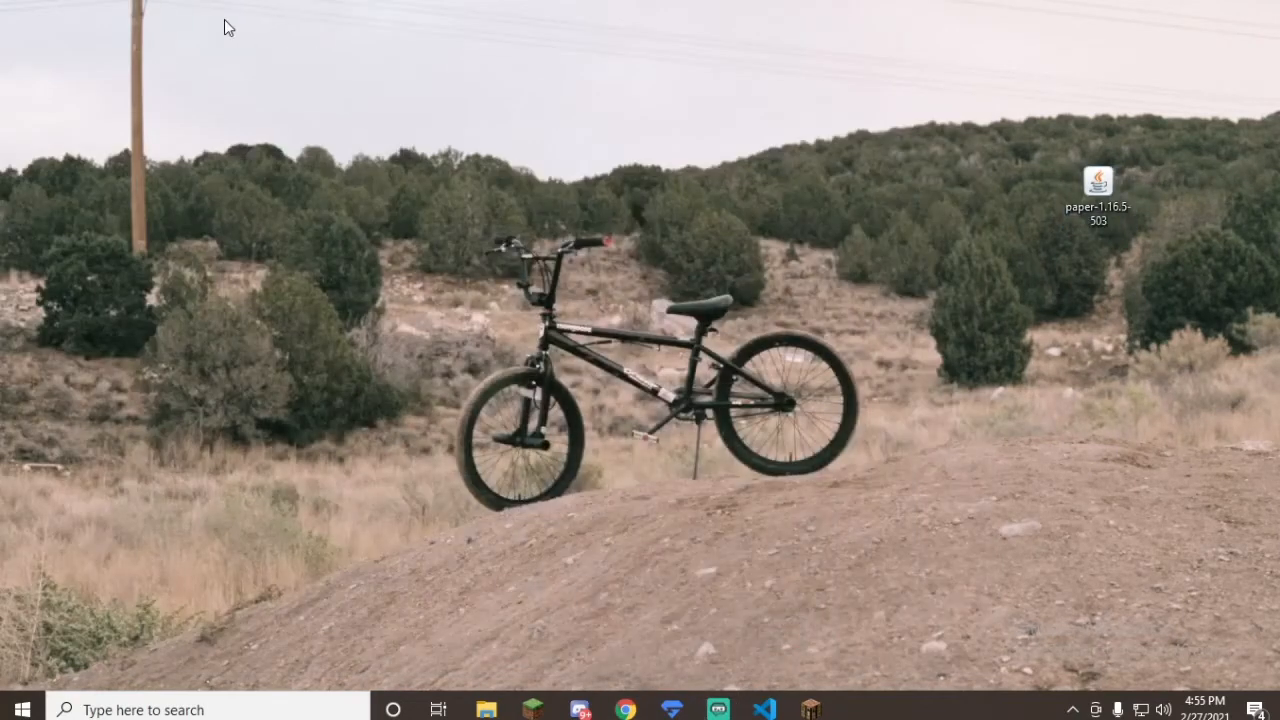
Step: Create a new desktop folder named Paper Server
{"action": "right_click", "coordinate": [224, 19]}
{"action": "mouse_move", "coordinate": [292, 200]}
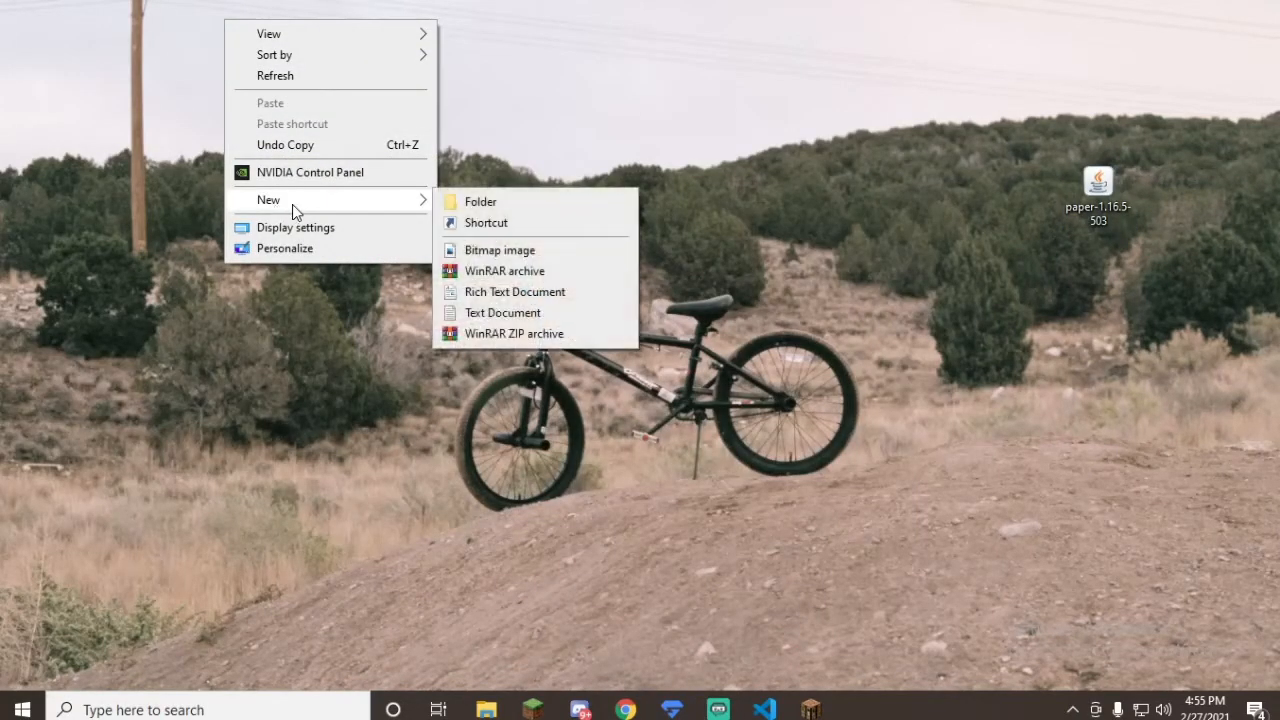
{"action": "left_click", "coordinate": [478, 202]}
{"action": "key", "text": "BackSpace"}
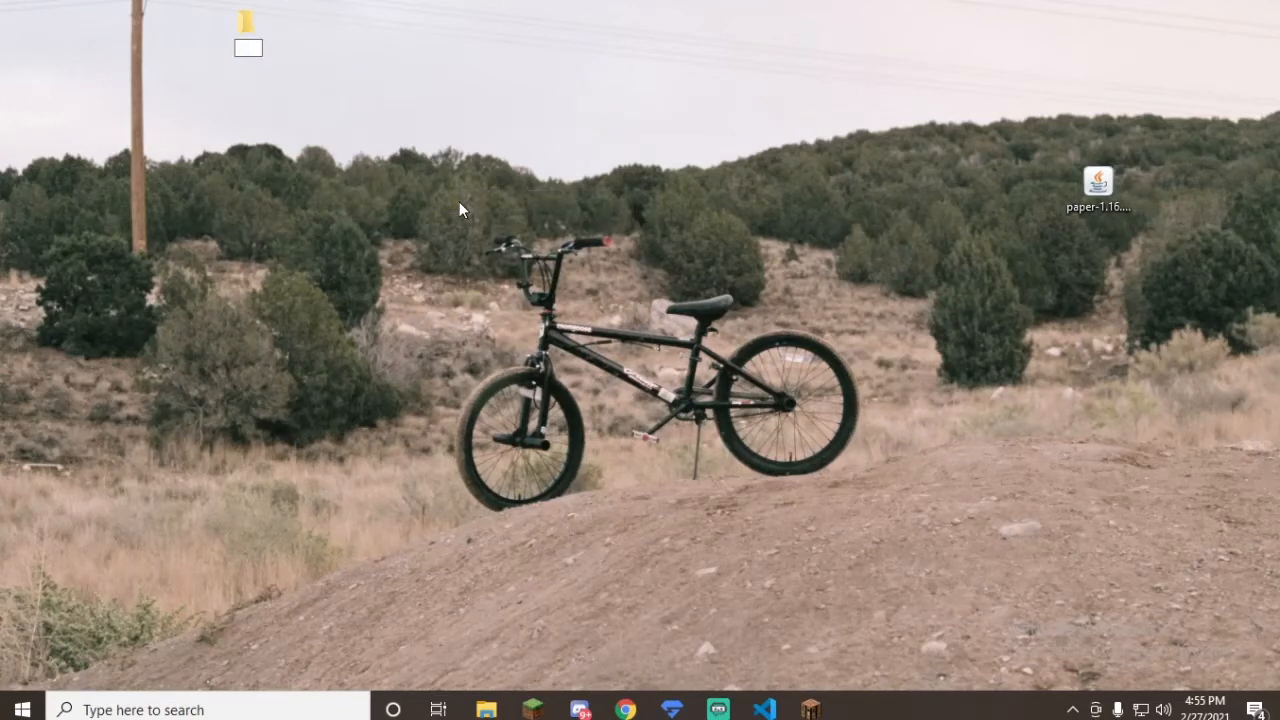
{"action": "type", "text": "Paper Server"}
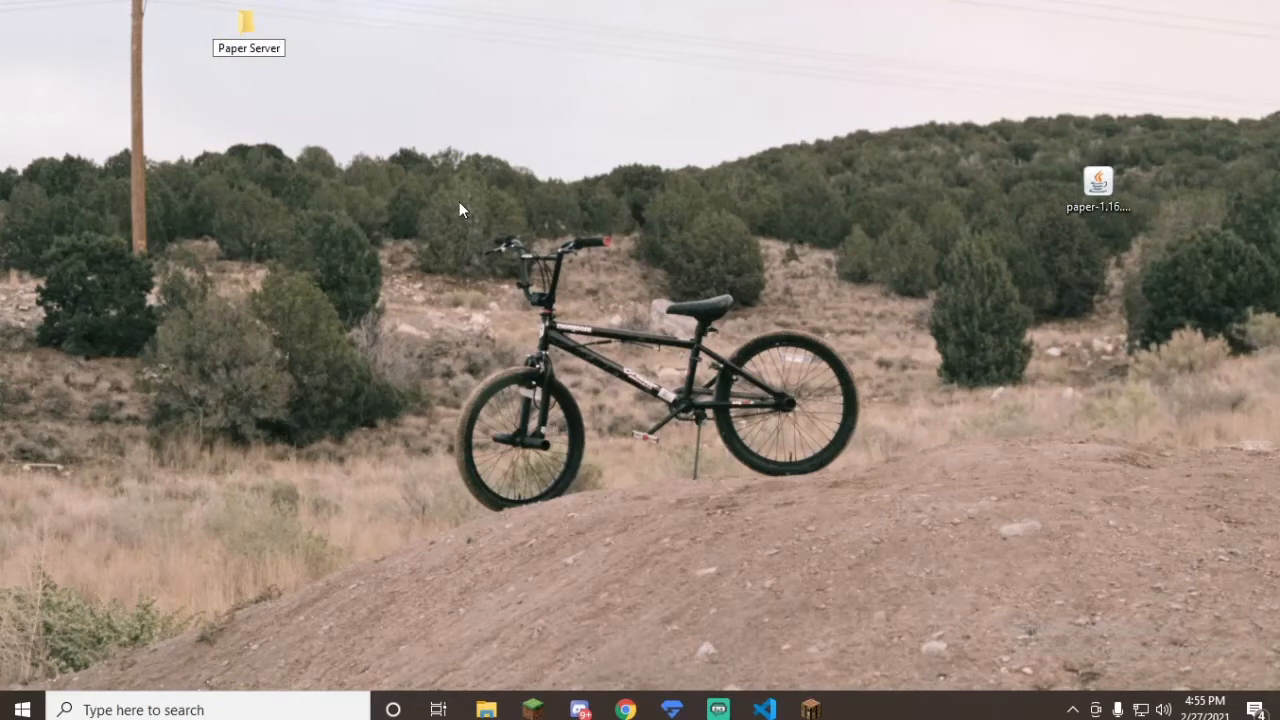
{"action": "key", "text": "Return"}
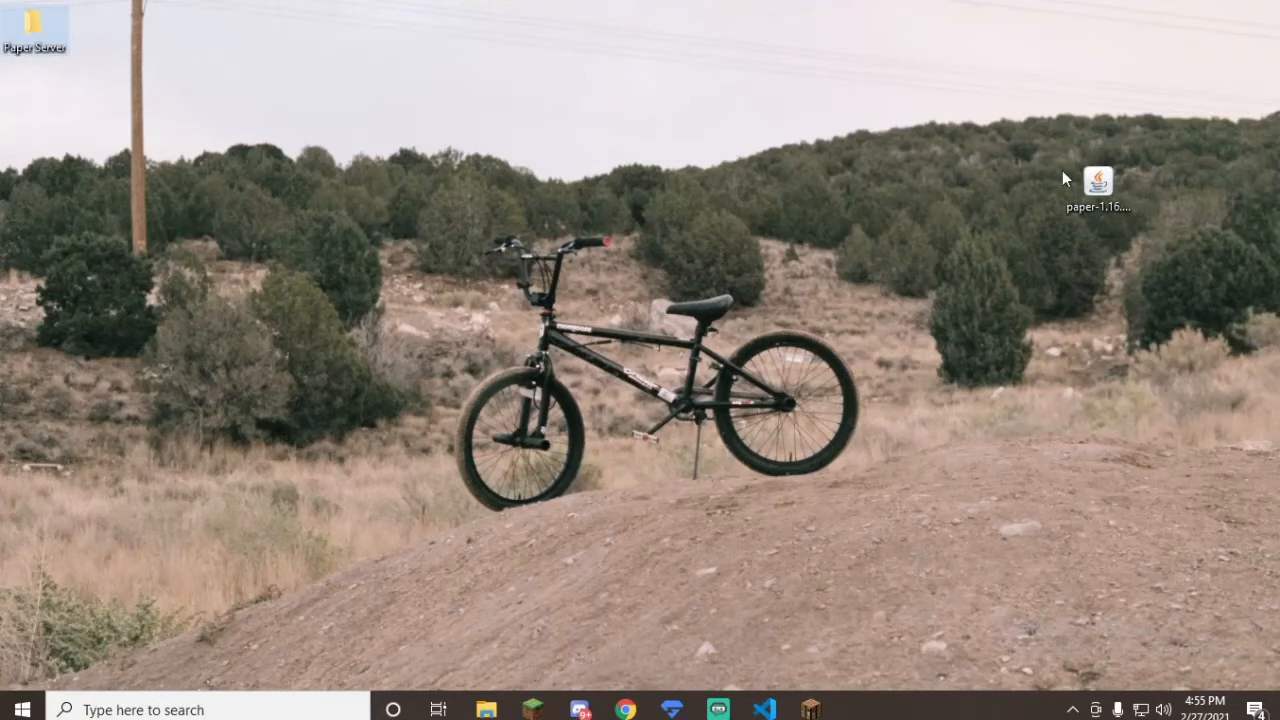
Step: Move the Paper jar from the desktop into the Paper Server folder and open that folder
{"action": "left_click_drag", "start_coordinate": [1114, 193], "coordinate": [36, 30]}
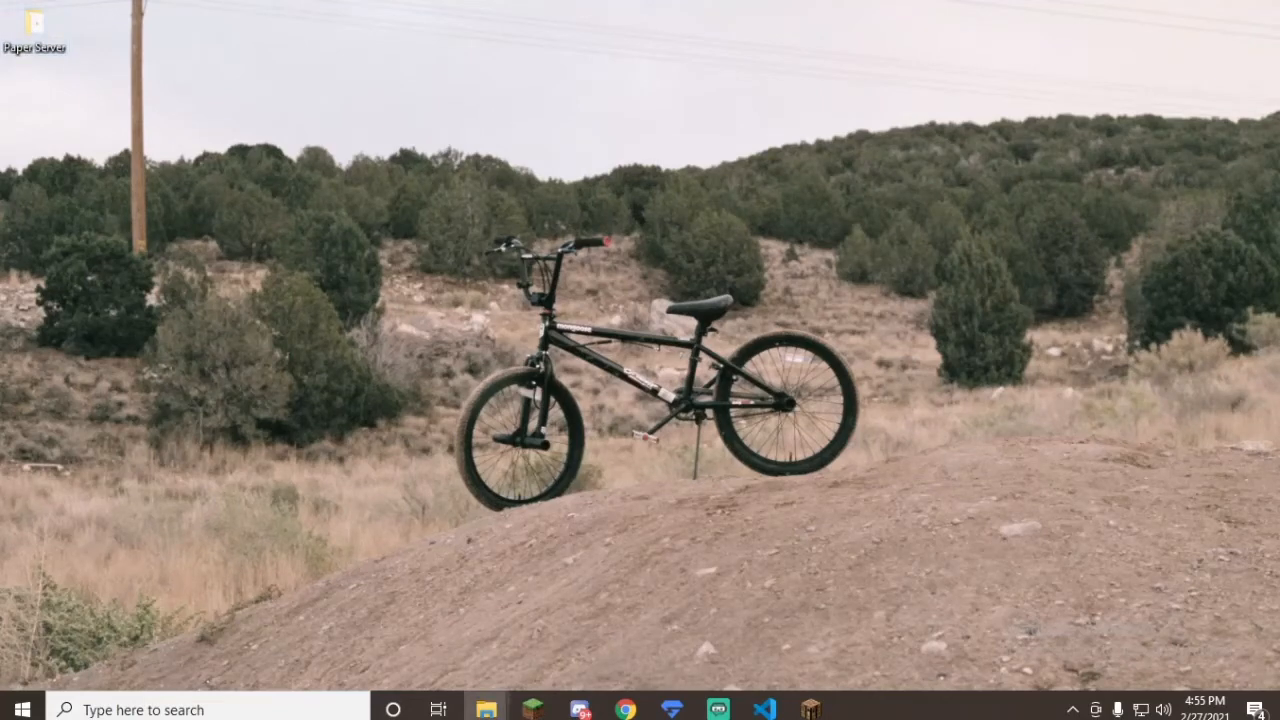
{"action": "double_click", "coordinate": [36, 30]}
{"action": "left_click_drag", "start_coordinate": [557, 310], "coordinate": [787, 105]}
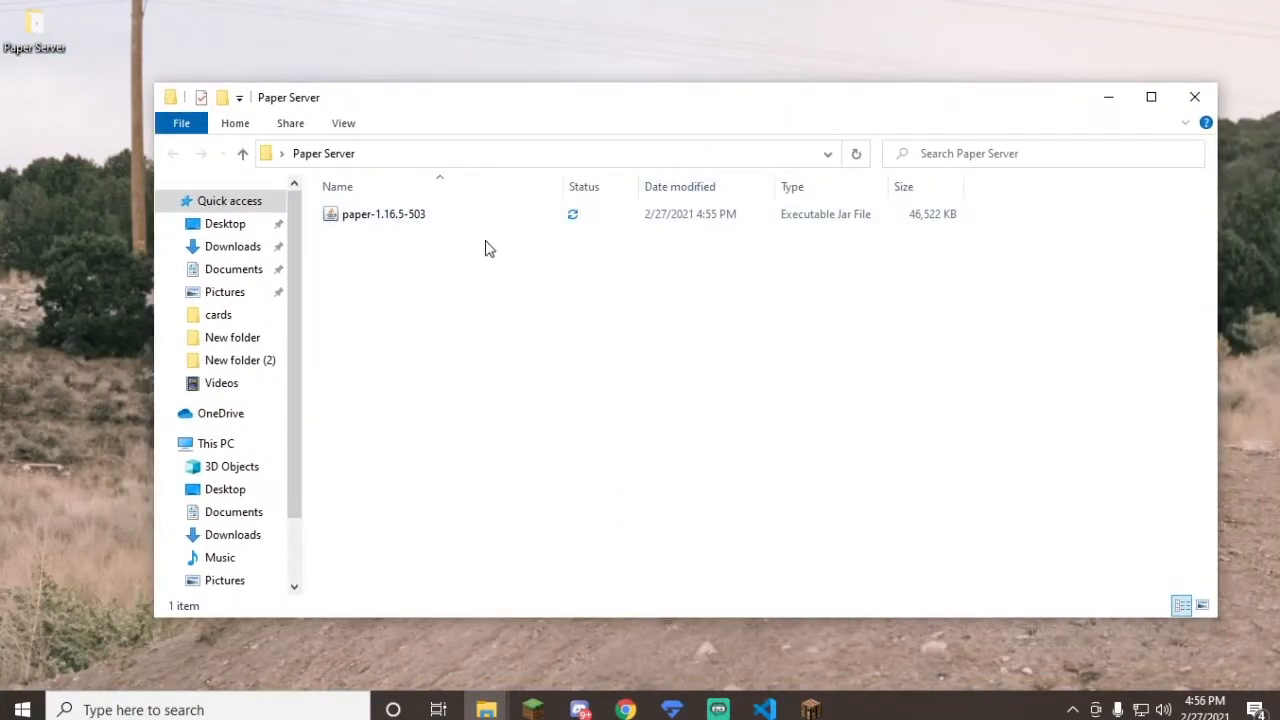
Step: Rename the Paper jar file in the Paper Server folder as server
{"action": "right_click", "coordinate": [432, 219]}
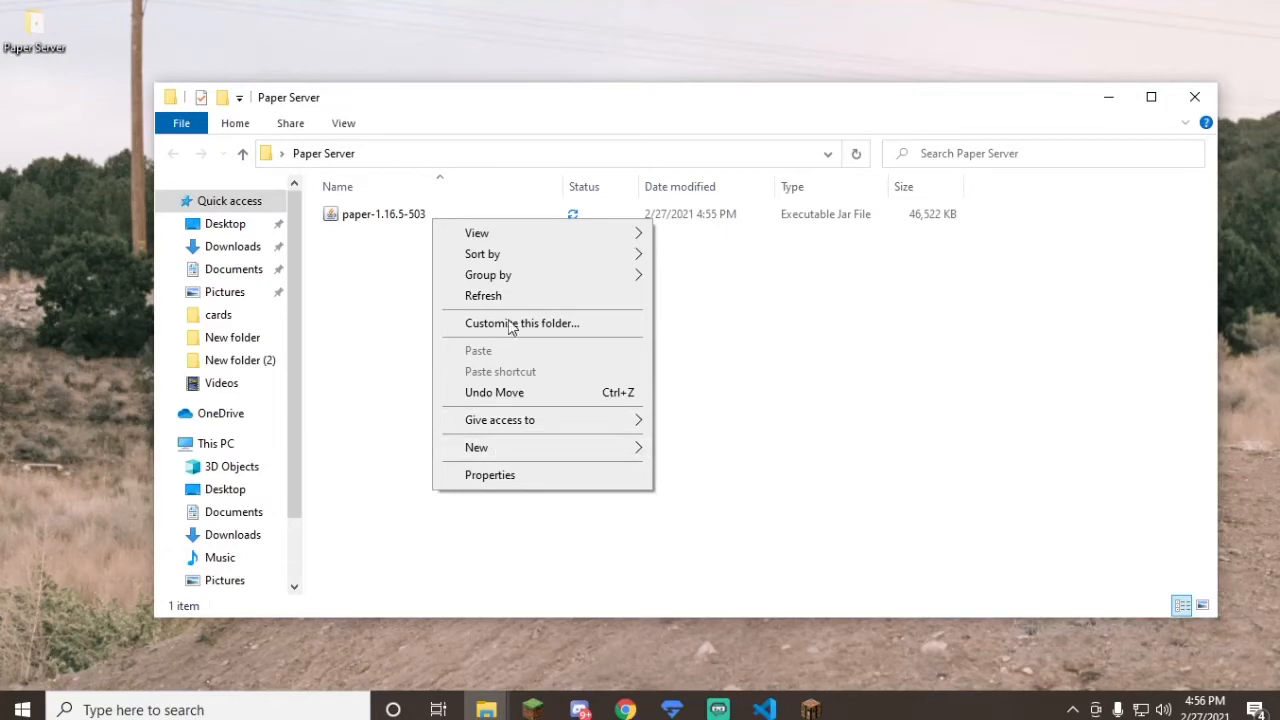
{"action": "left_click", "coordinate": [817, 310]}
{"action": "left_click", "coordinate": [557, 224]}
{"action": "right_click", "coordinate": [514, 214]}
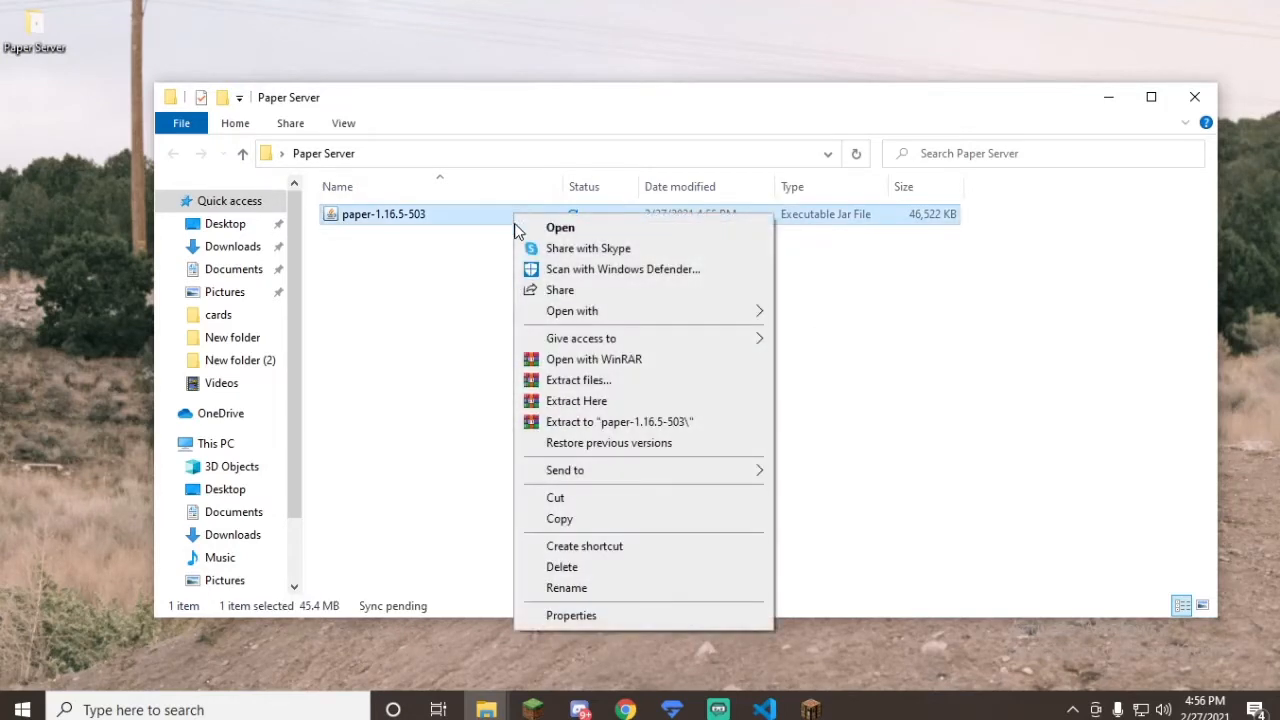
{"action": "left_click", "coordinate": [566, 588]}
{"action": "key", "text": "BackSpace"}
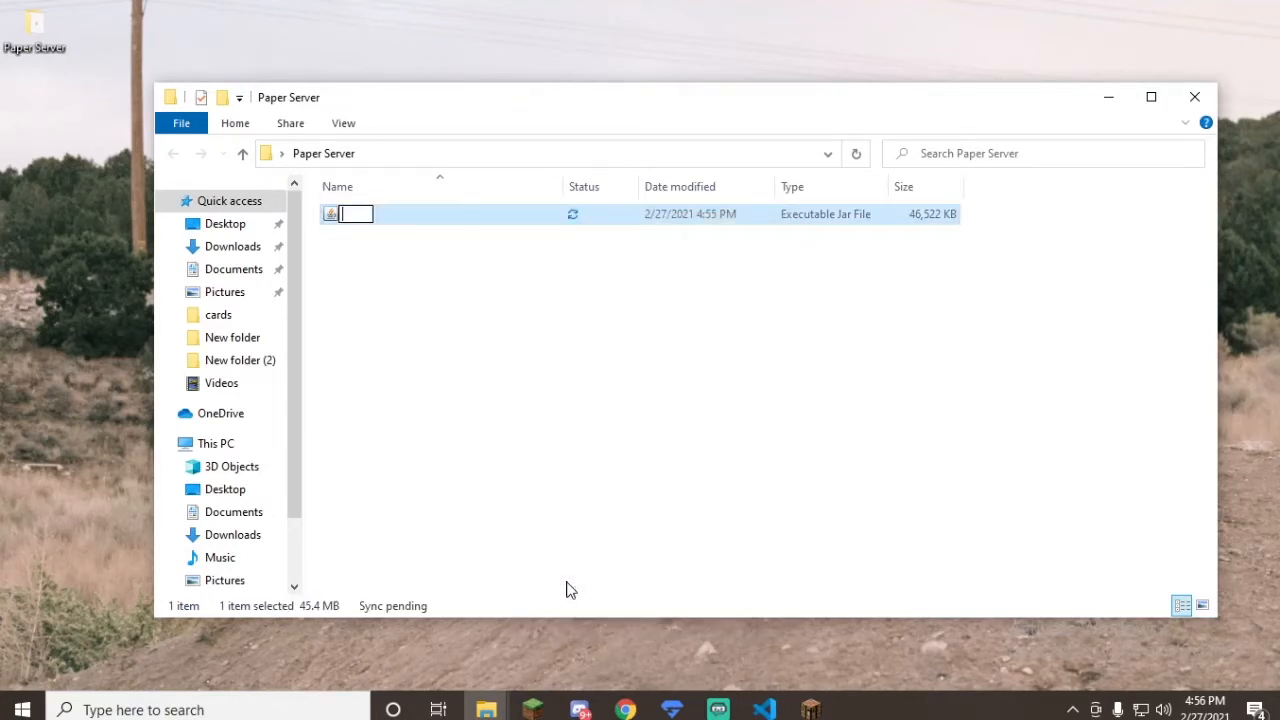
{"action": "type", "text": "server"}
{"action": "left_click", "coordinate": [530, 445]}
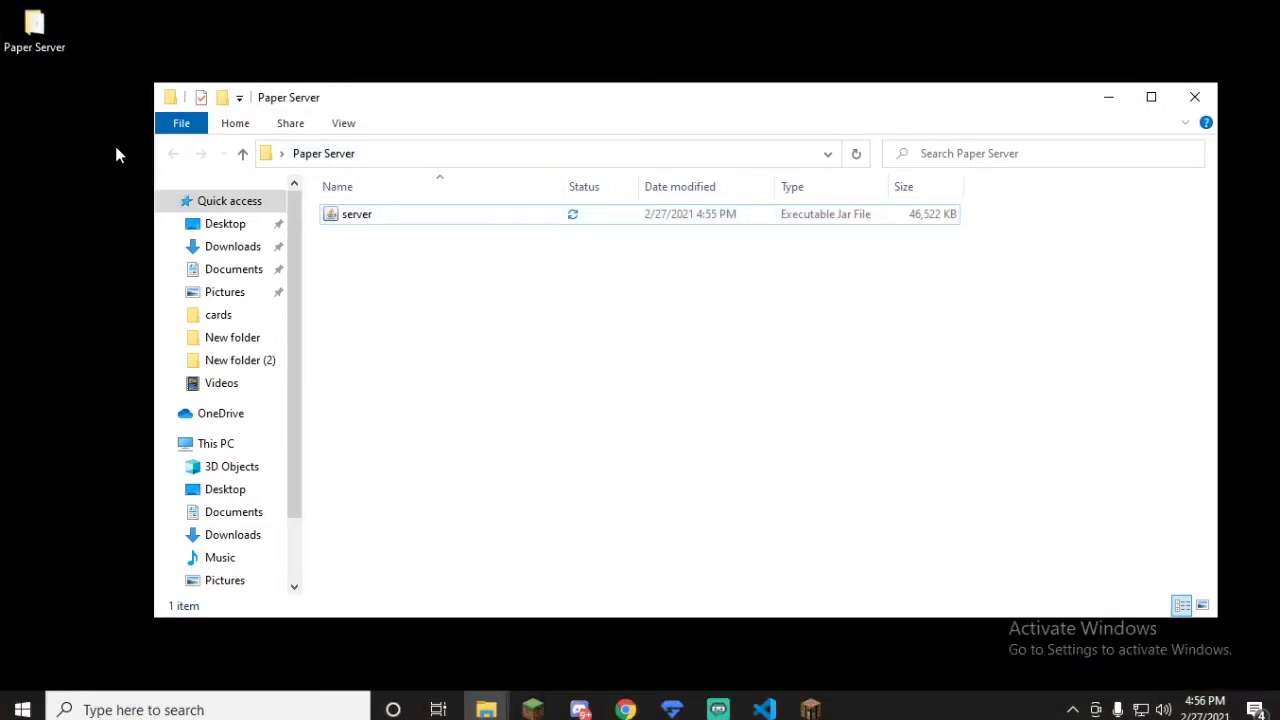
Step: Run the server jar, setting Java(TM) Platform SE binary as the app that always opens .jar files
{"action": "left_click", "coordinate": [355, 218]}
{"action": "double_click", "coordinate": [355, 218]}
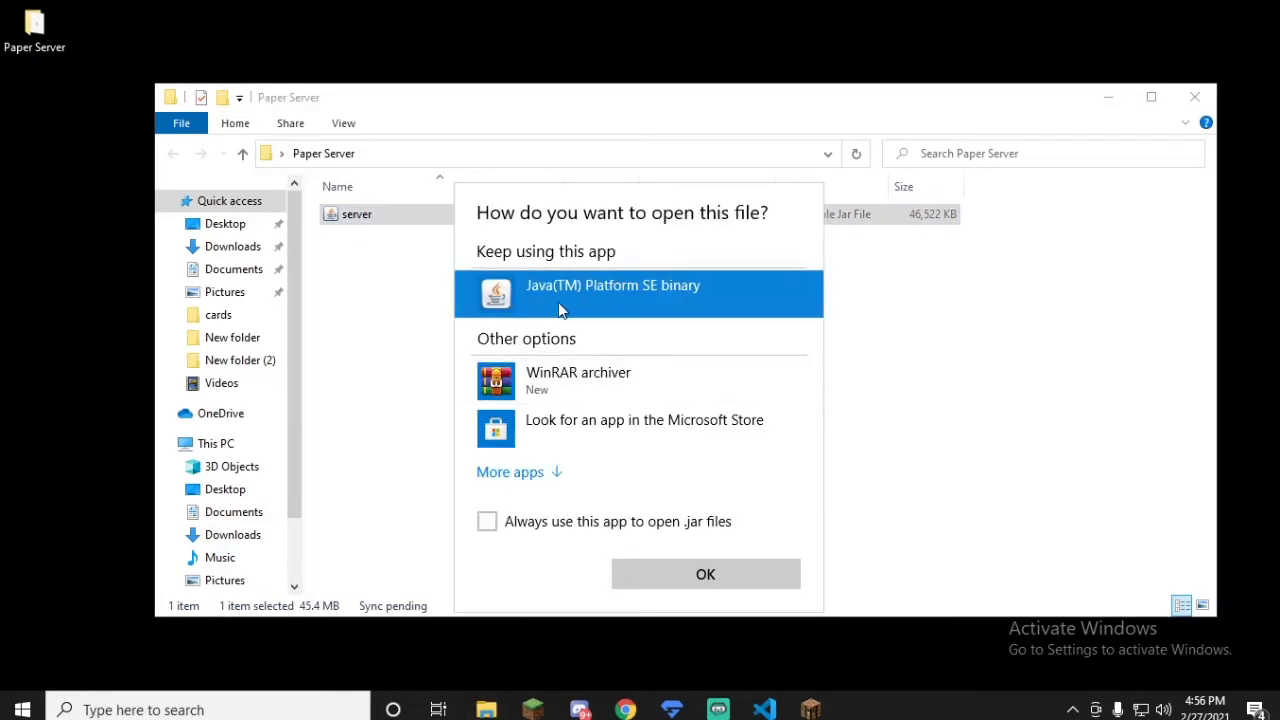
{"action": "left_click", "coordinate": [577, 531]}
{"action": "left_click", "coordinate": [672, 590]}
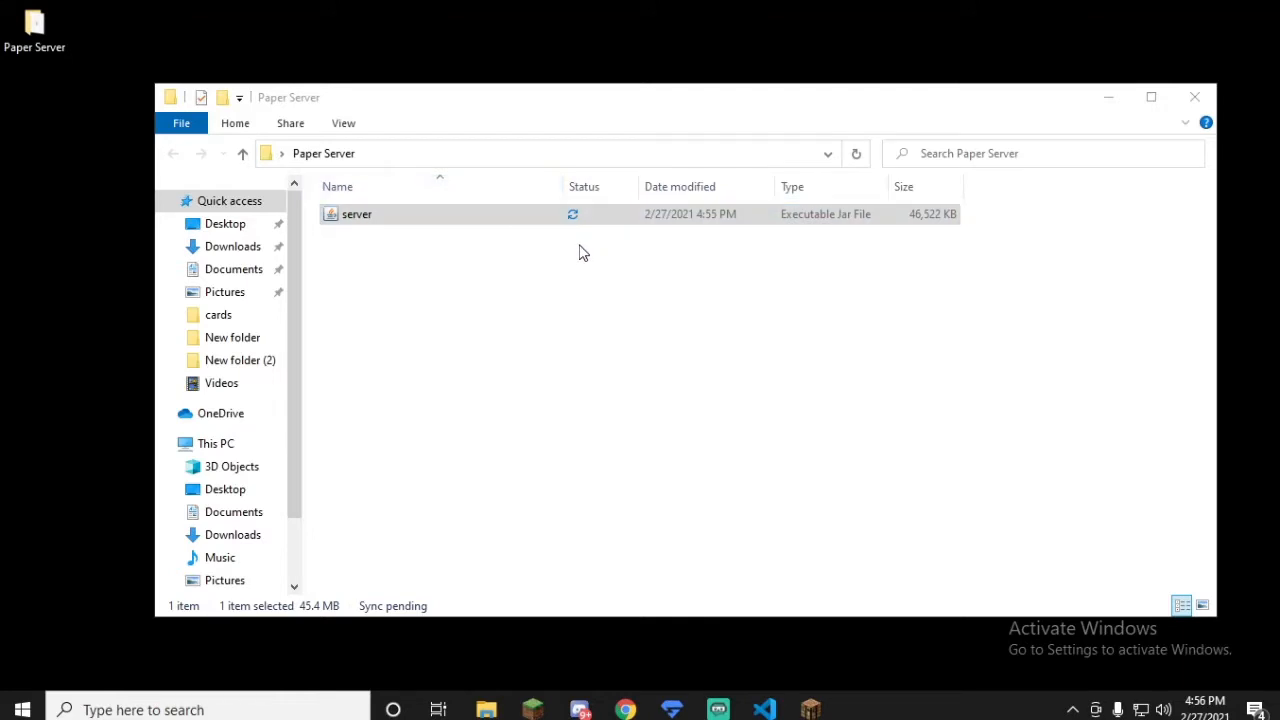
{"action": "double_click", "coordinate": [362, 220]}
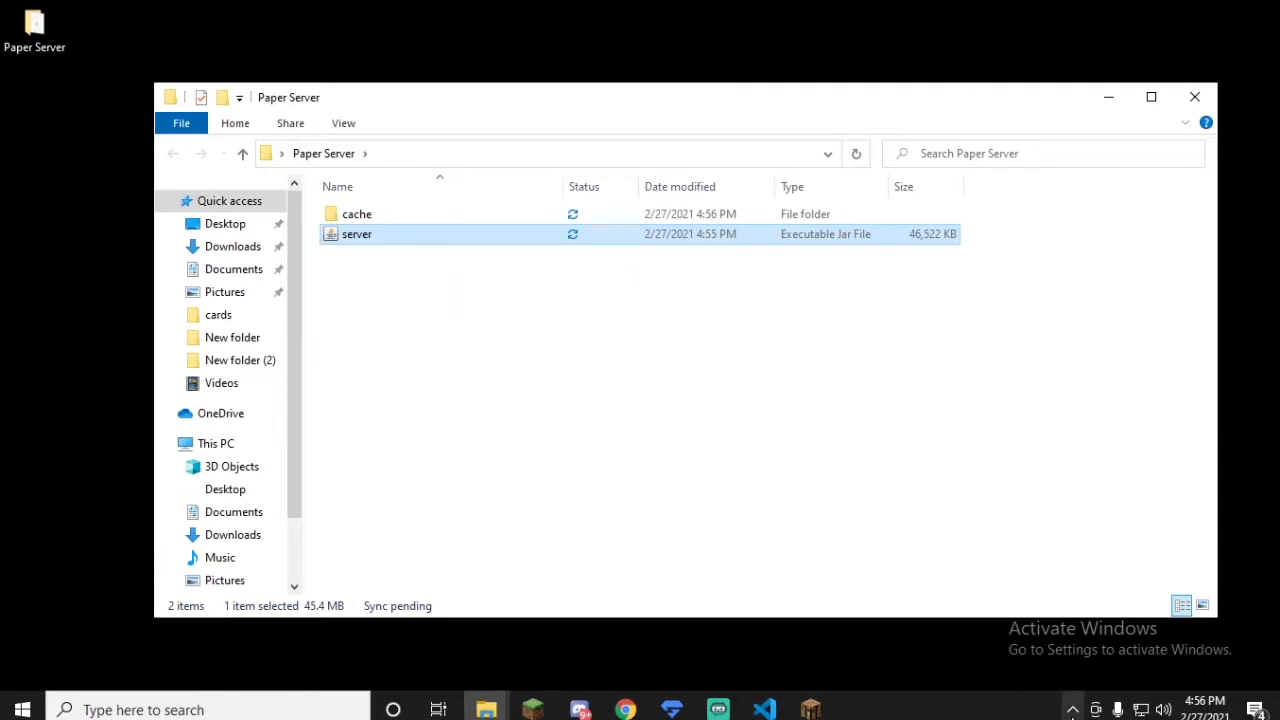
Step: Remove Visual Studio Code from the taskbar
{"action": "left_click", "coordinate": [1073, 709]}
{"action": "left_click", "coordinate": [1073, 709]}
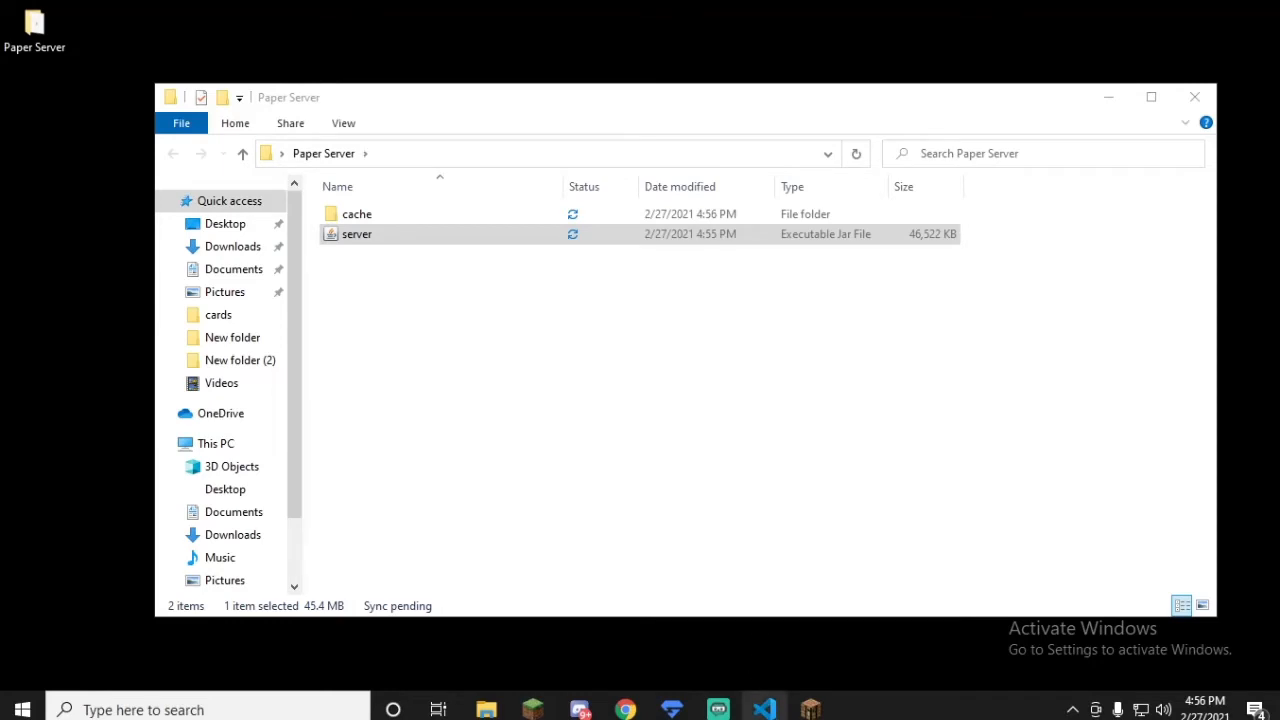
{"action": "right_click", "coordinate": [764, 709]}
{"action": "left_click", "coordinate": [730, 671]}
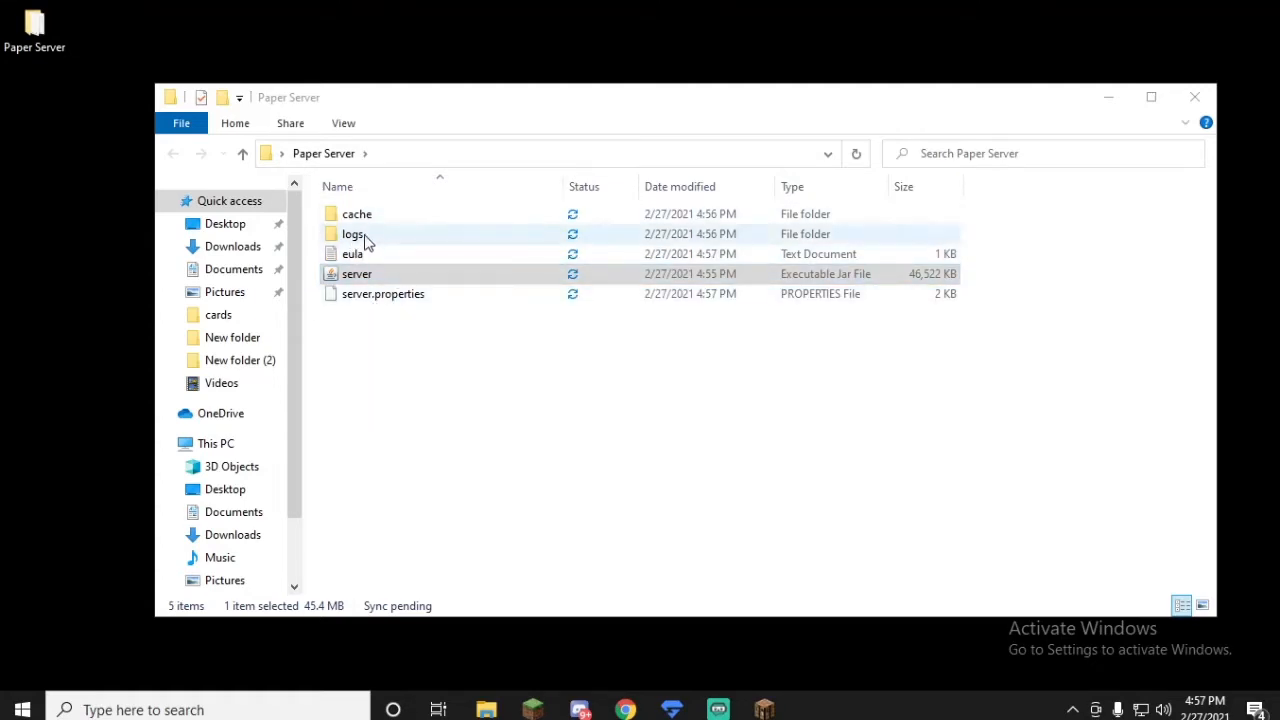
Step: Accept the Minecraft EULA by setting eula=true in the eula text file, then save and close the file
{"action": "double_click", "coordinate": [355, 254]}
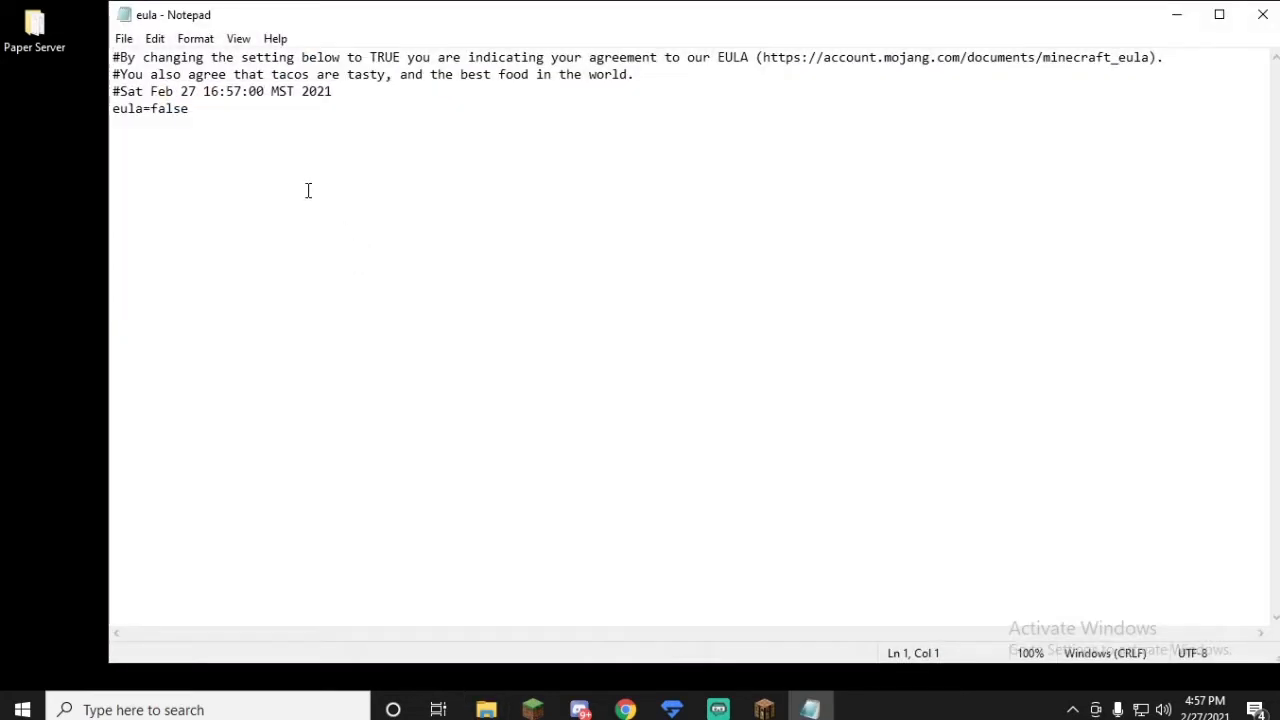
{"action": "key", "text": "BackSpace"}
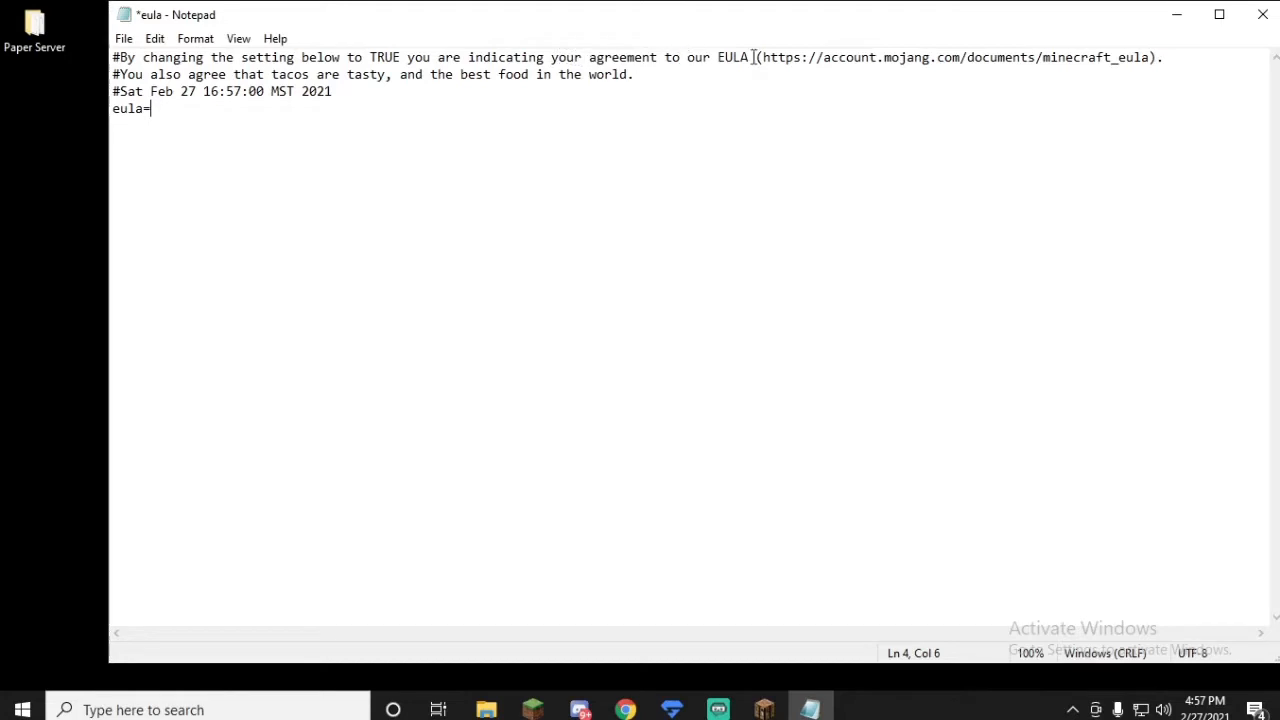
{"action": "left_click_drag", "start_coordinate": [762, 57], "coordinate": [1145, 57]}
{"action": "left_click", "coordinate": [226, 58]}
{"action": "left_click", "coordinate": [124, 40]}
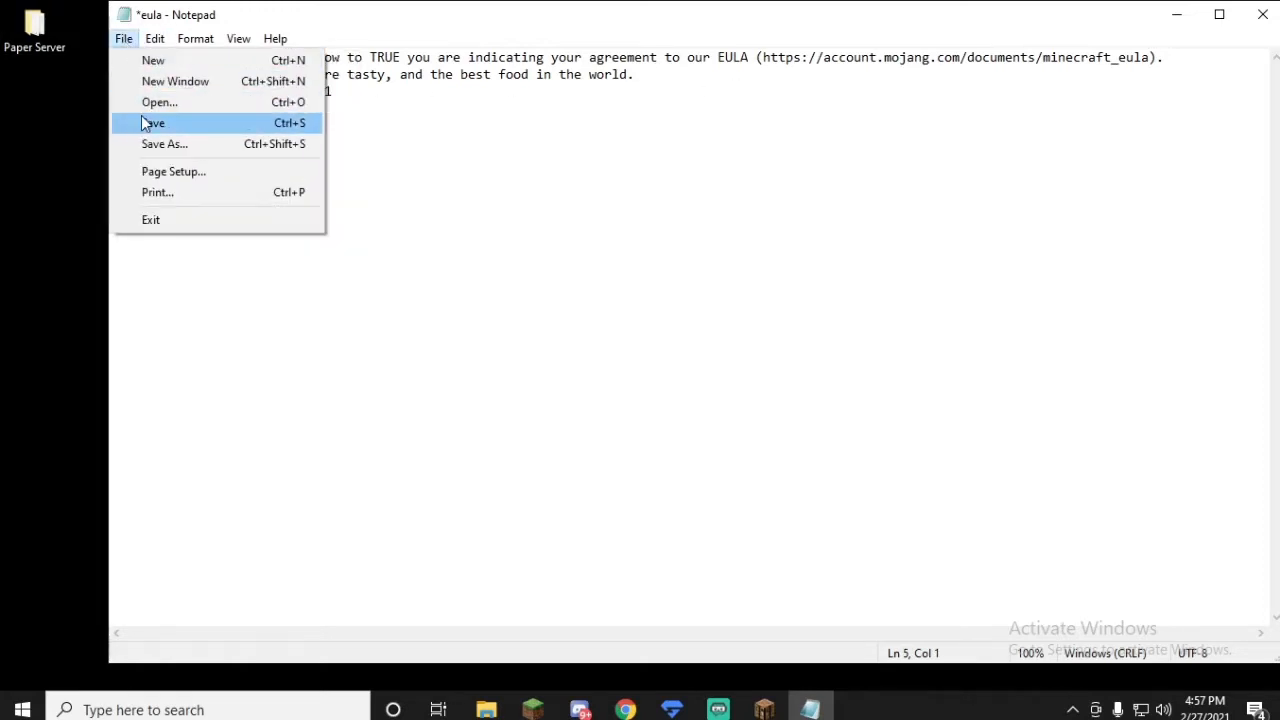
{"action": "left_click", "coordinate": [145, 122]}
{"action": "left_click", "coordinate": [1264, 16]}
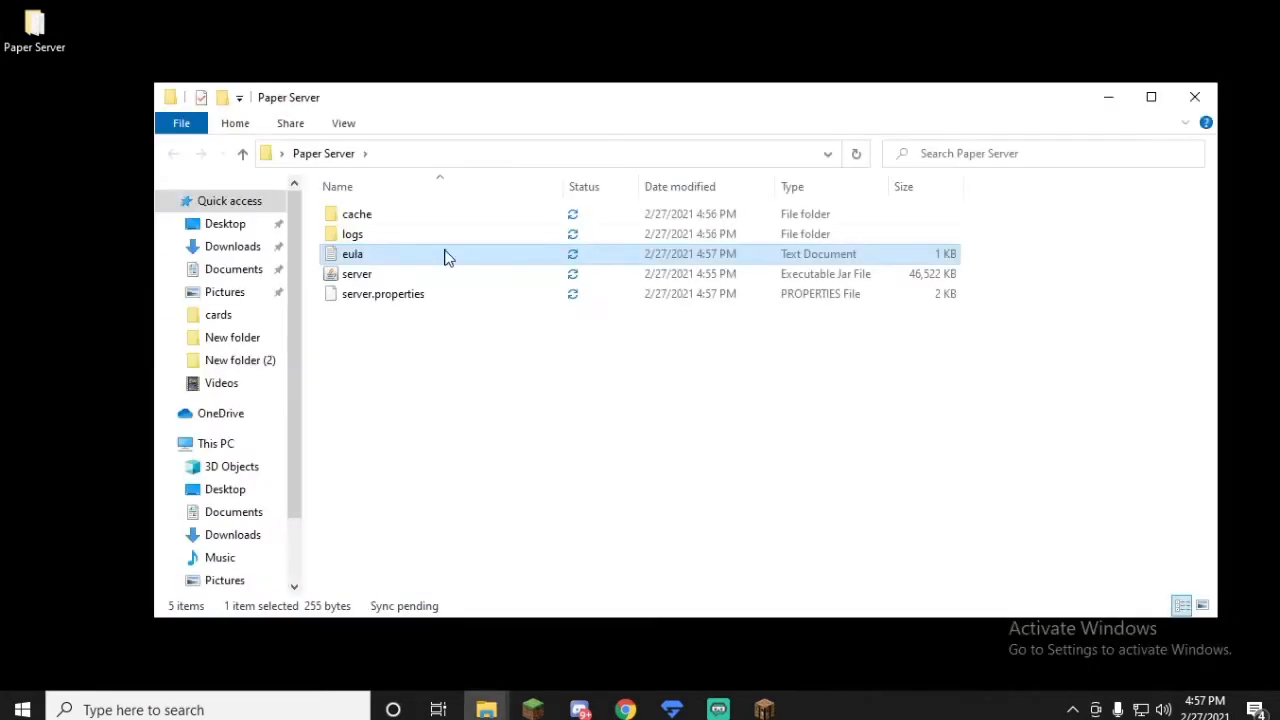
Step: Launch the Minecraft server again from the server jar in the Paper Server folder
{"action": "double_click", "coordinate": [365, 280]}
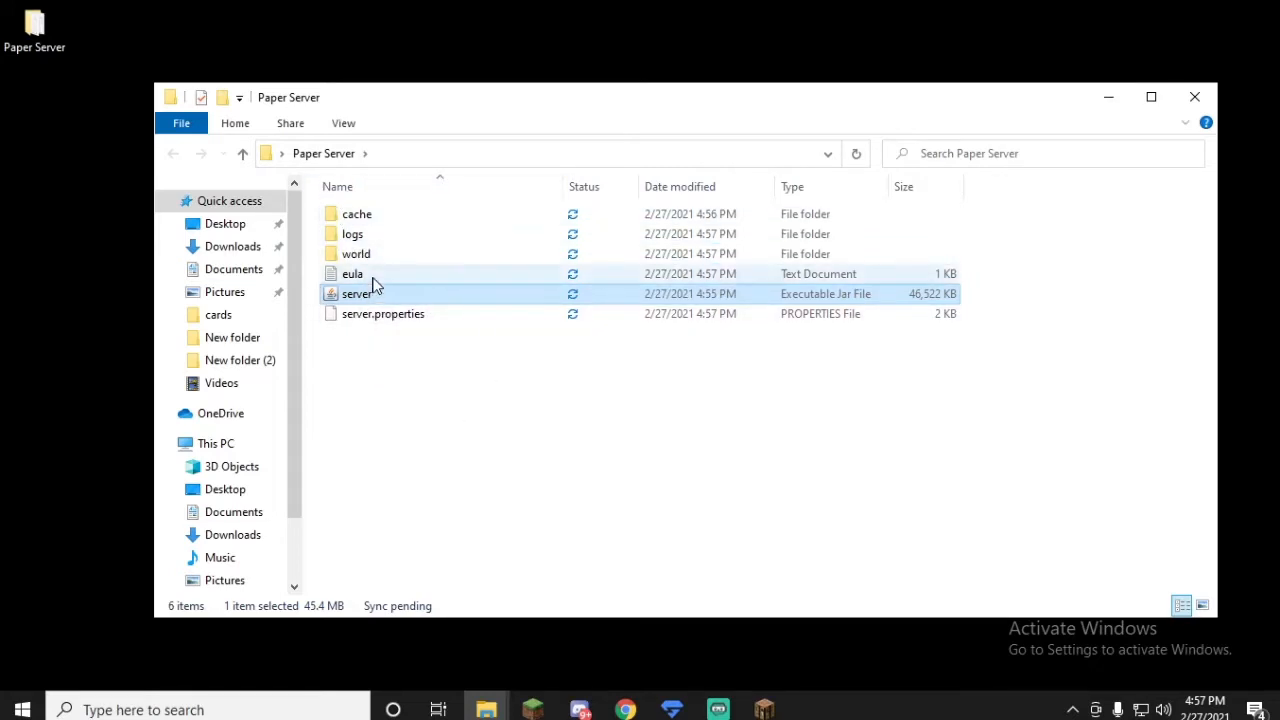
{"action": "left_click_drag", "start_coordinate": [397, 401], "coordinate": [402, 360]}
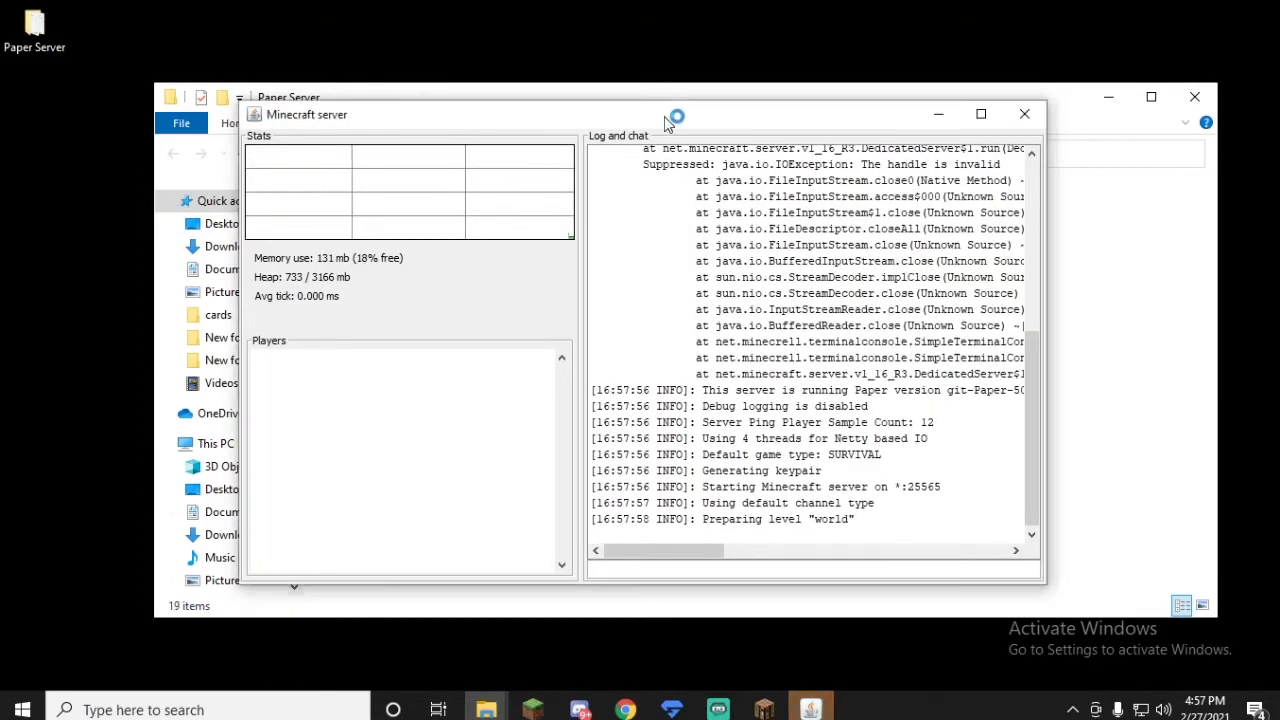
Step: Move the Minecraft server window clear of the Paper Server folder and look through the files the server generated there
{"action": "left_click_drag", "start_coordinate": [670, 118], "coordinate": [0, 120]}
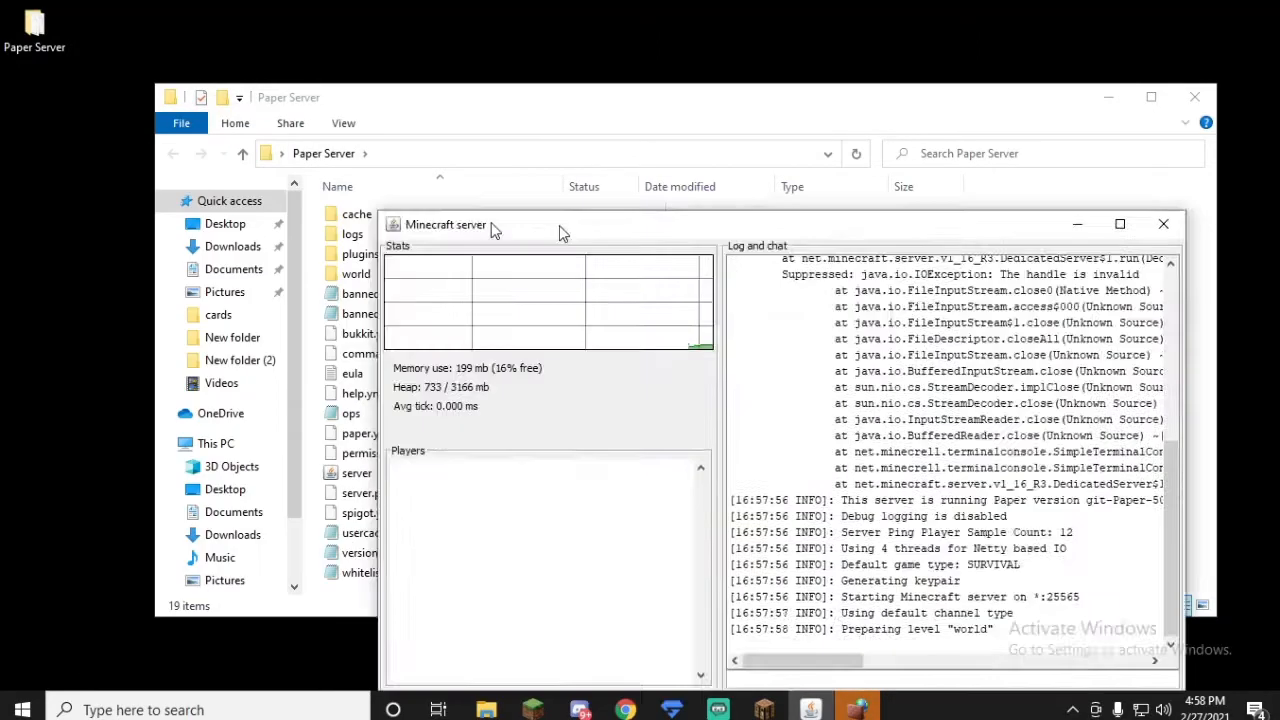
{"action": "left_click_drag", "start_coordinate": [491, 229], "coordinate": [927, 66]}
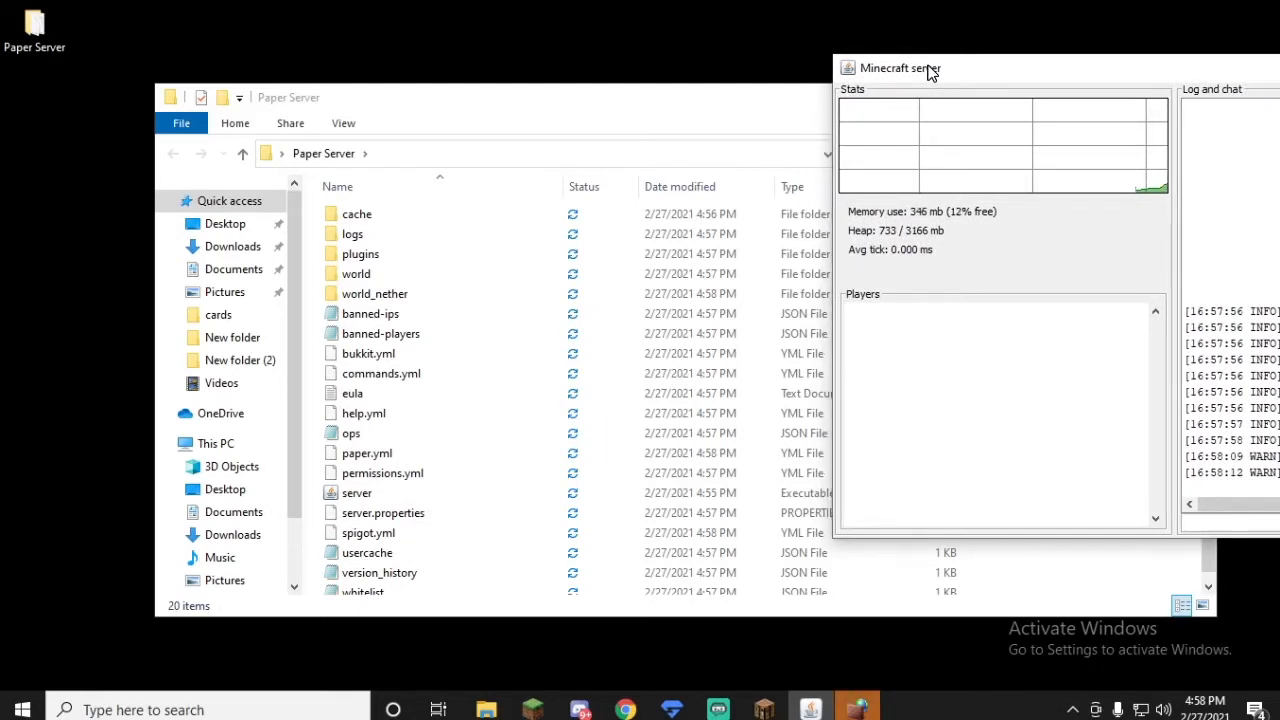
{"action": "scroll", "coordinate": [486, 314], "scroll_direction": "down", "scroll_amount": 1}
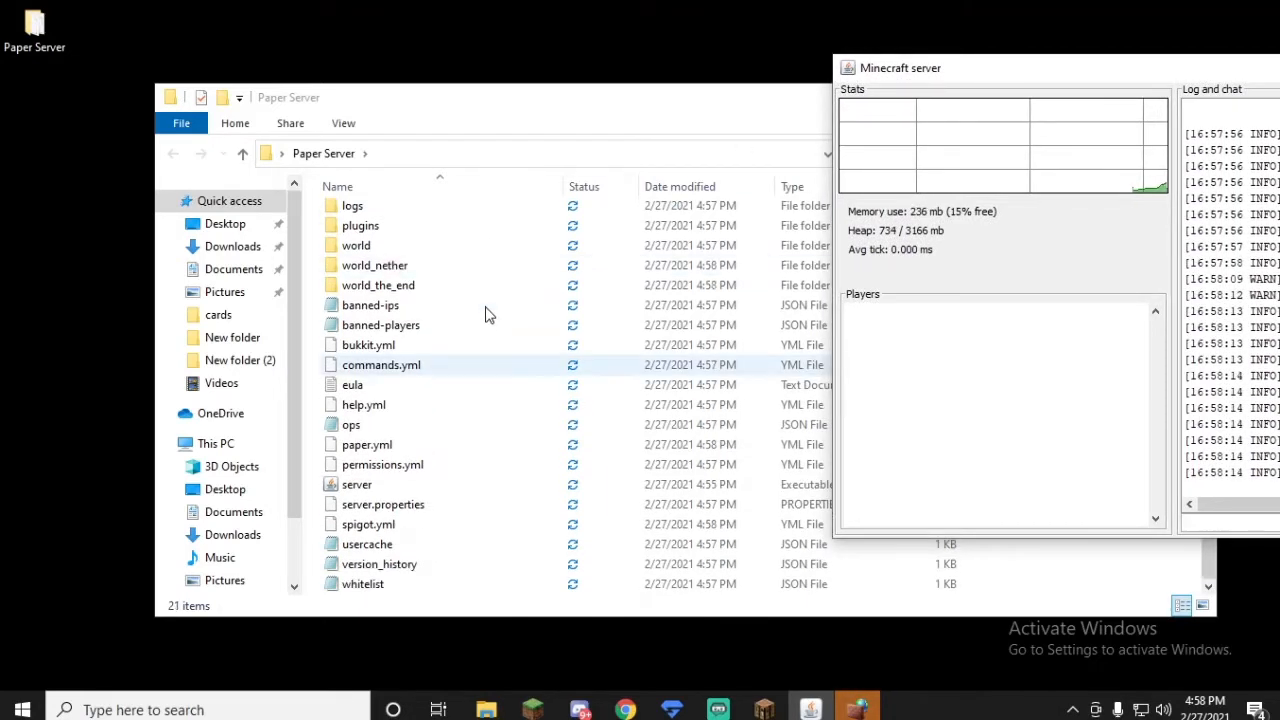
{"action": "scroll", "coordinate": [471, 420], "scroll_direction": "up", "scroll_amount": 1}
{"action": "scroll", "coordinate": [468, 411], "scroll_direction": "down", "scroll_amount": 1}
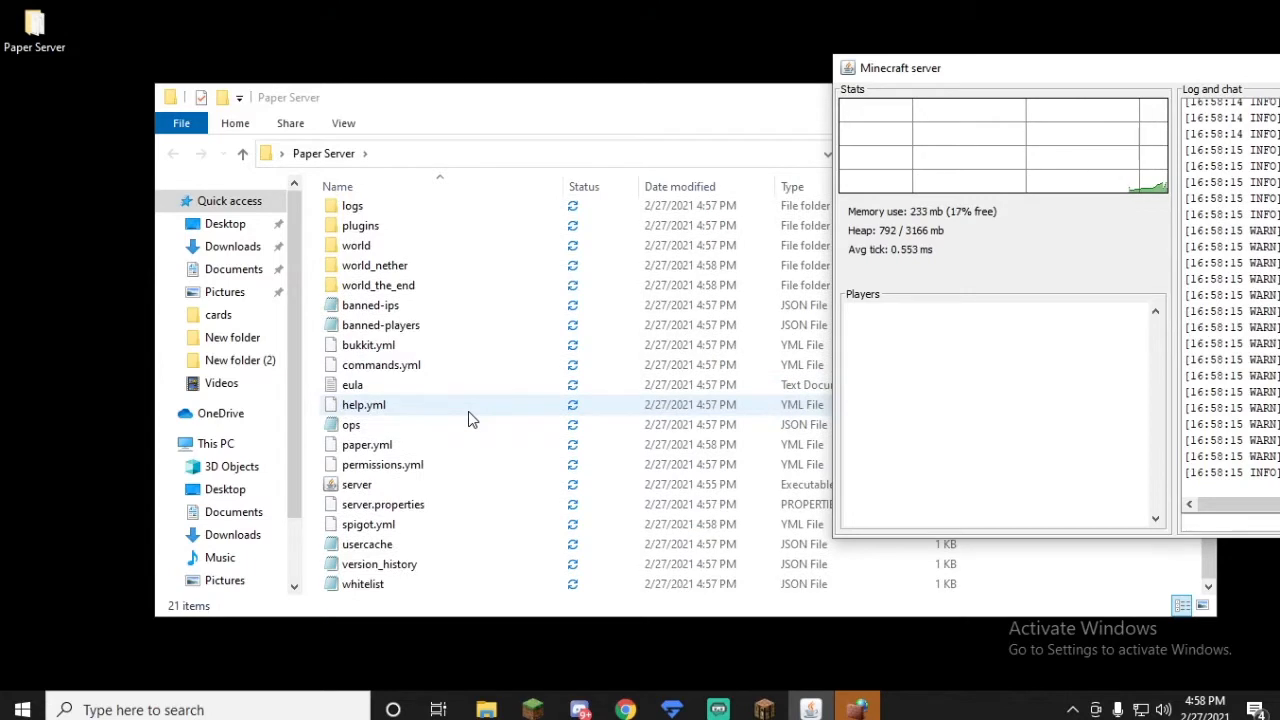
{"action": "scroll", "coordinate": [460, 377], "scroll_direction": "up", "scroll_amount": 1}
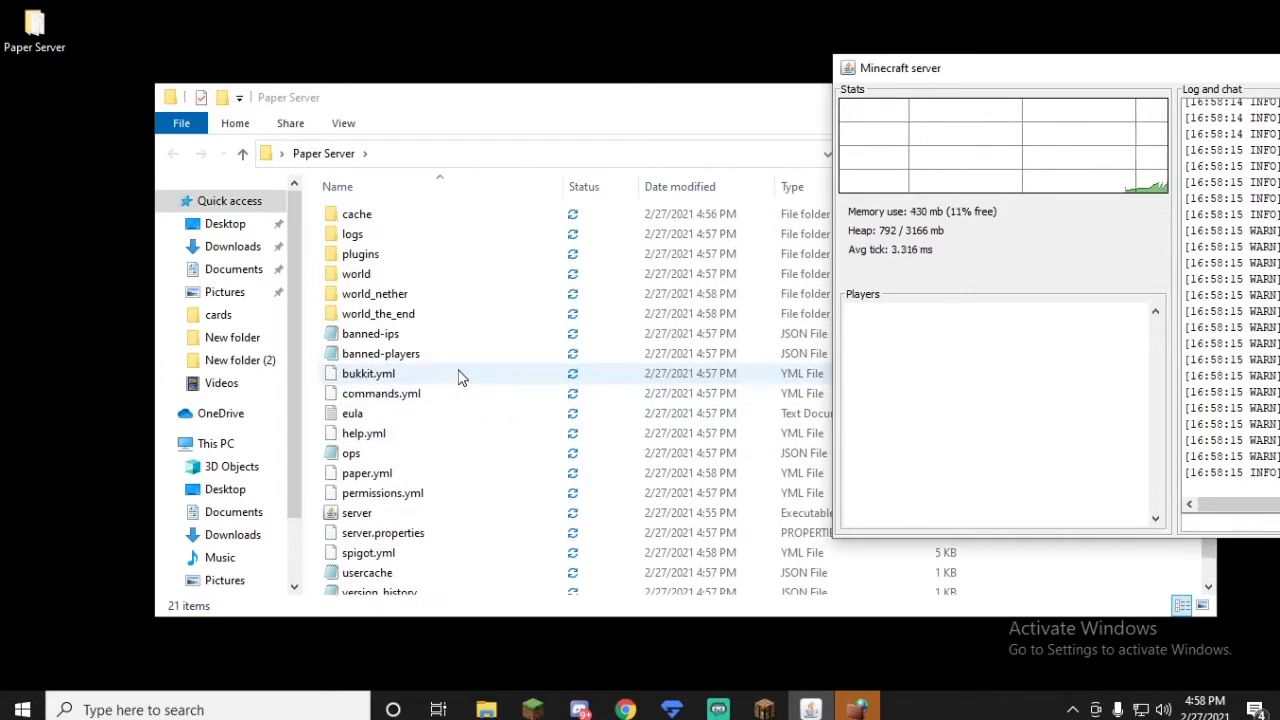
Step: Allow Java(TM) Platform SE binary through Windows Defender Firewall on public networks
{"action": "mouse_move", "coordinate": [856, 706]}
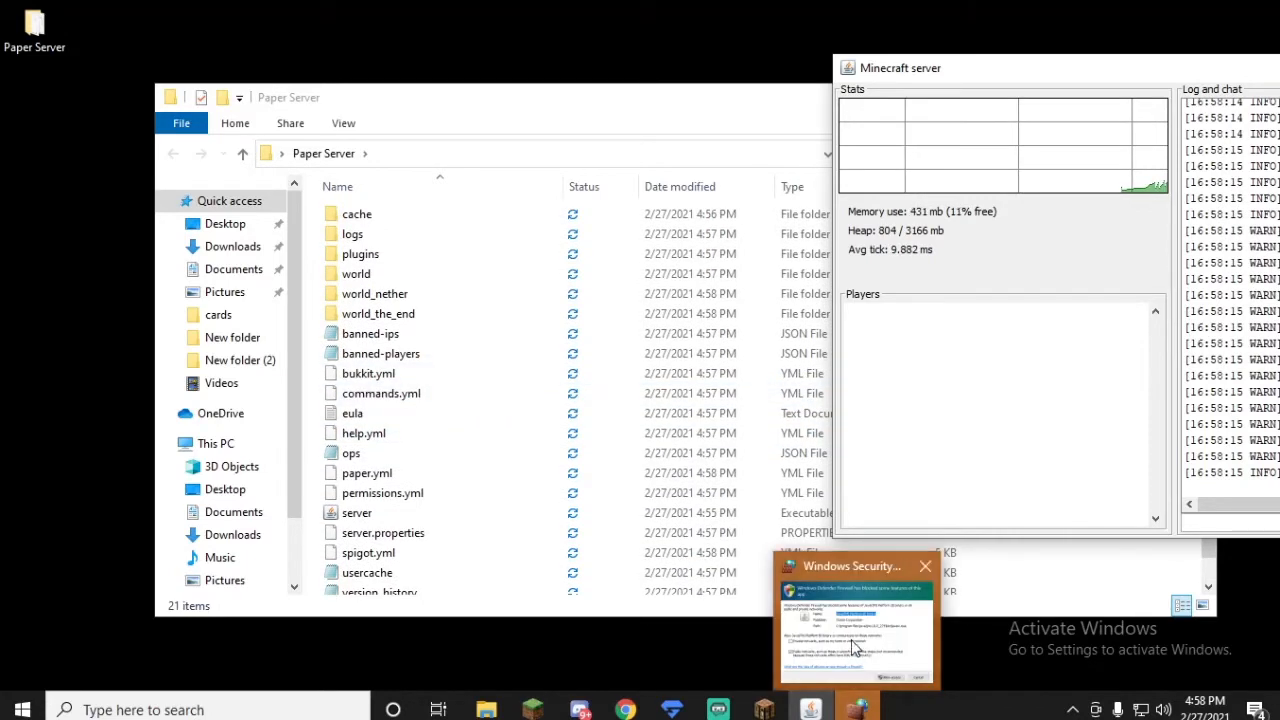
{"action": "left_click", "coordinate": [855, 648]}
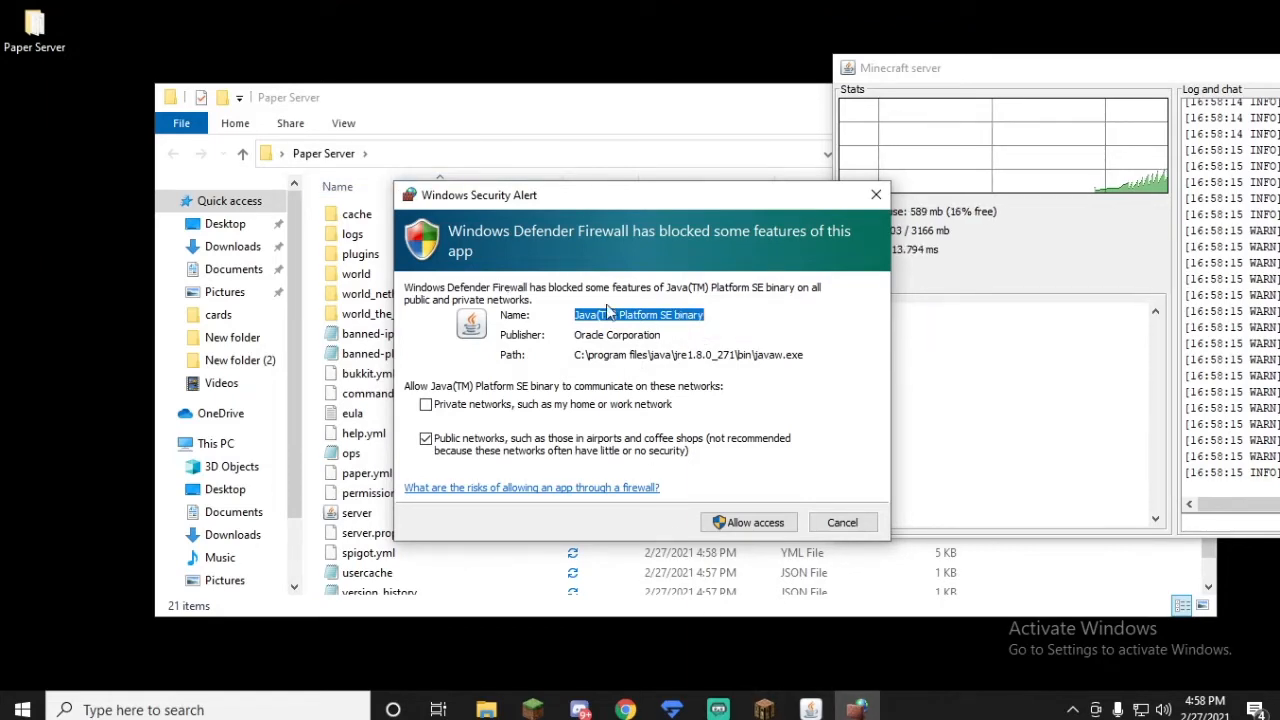
{"action": "left_click", "coordinate": [740, 522]}
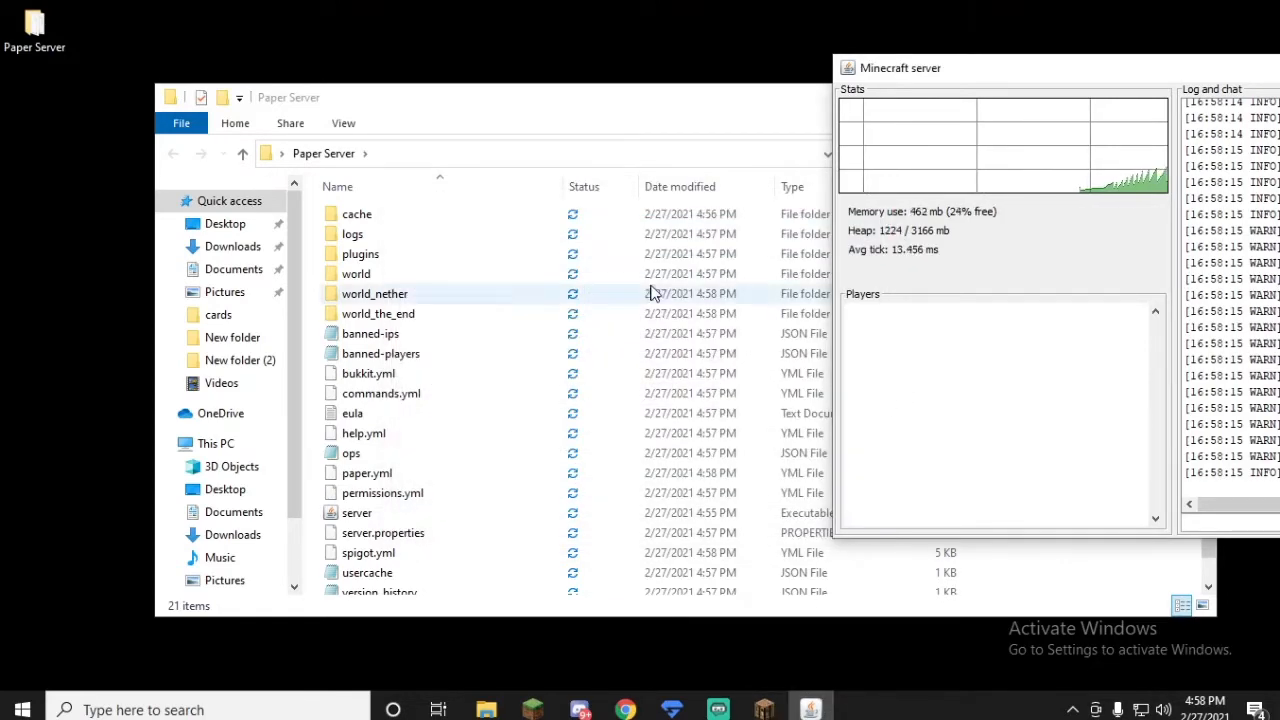
{"action": "scroll", "coordinate": [612, 362], "scroll_direction": "down", "scroll_amount": 1}
{"action": "scroll", "coordinate": [610, 366], "scroll_direction": "up", "scroll_amount": 1}
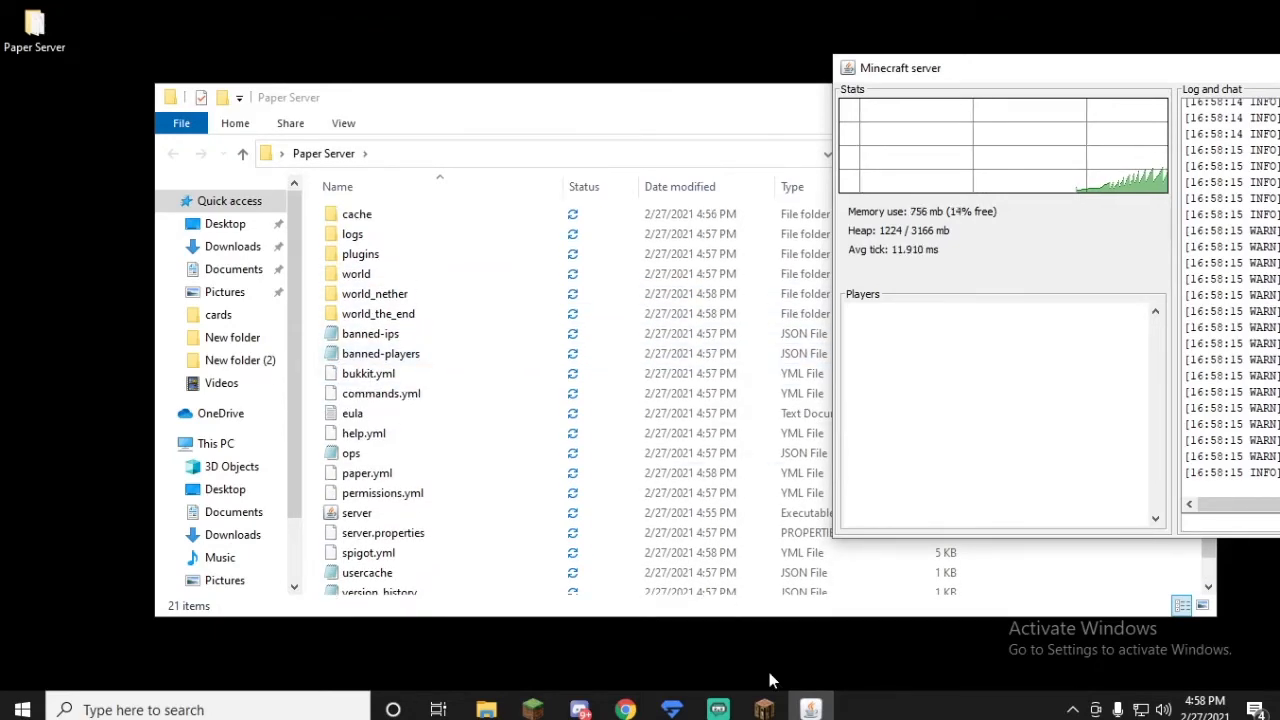
Step: Switch to the Minecraft 1.16.5 client and move its window into view over the Paper Server folder
{"action": "left_click", "coordinate": [764, 709]}
{"action": "left_click_drag", "start_coordinate": [563, 9], "coordinate": [2, 120]}
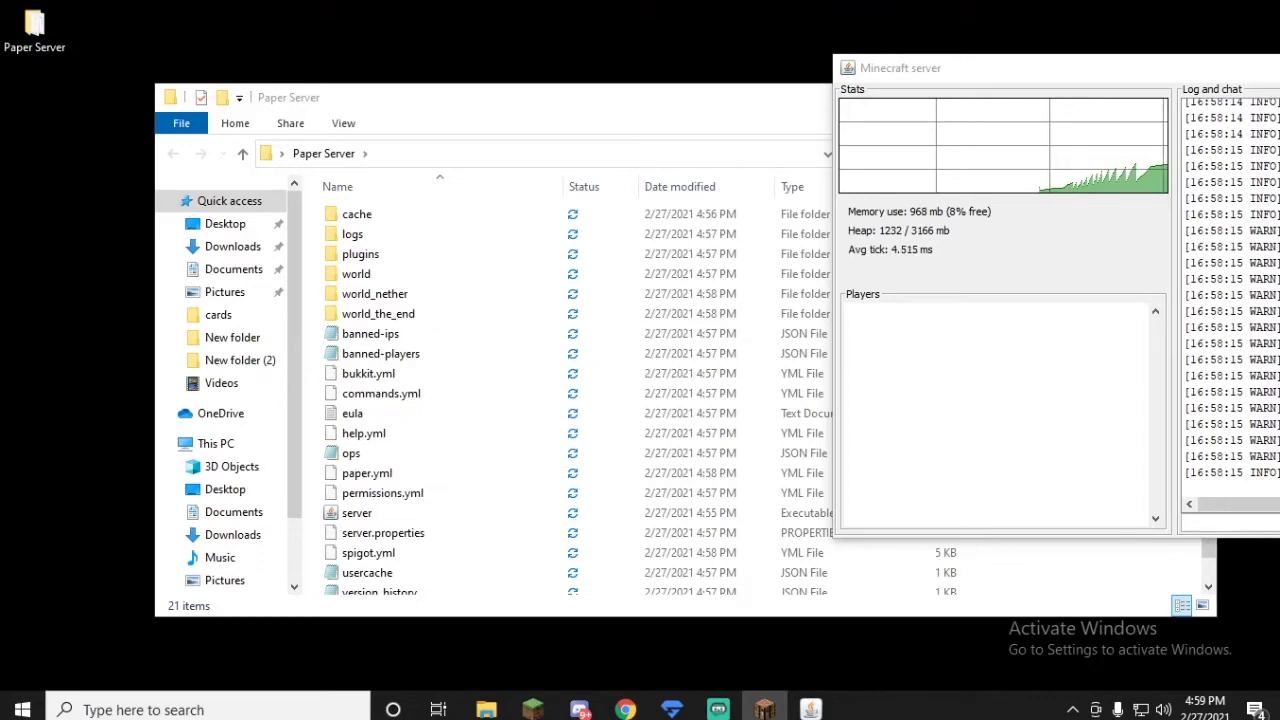
{"action": "left_click_drag", "start_coordinate": [0, 218], "coordinate": [710, 66]}
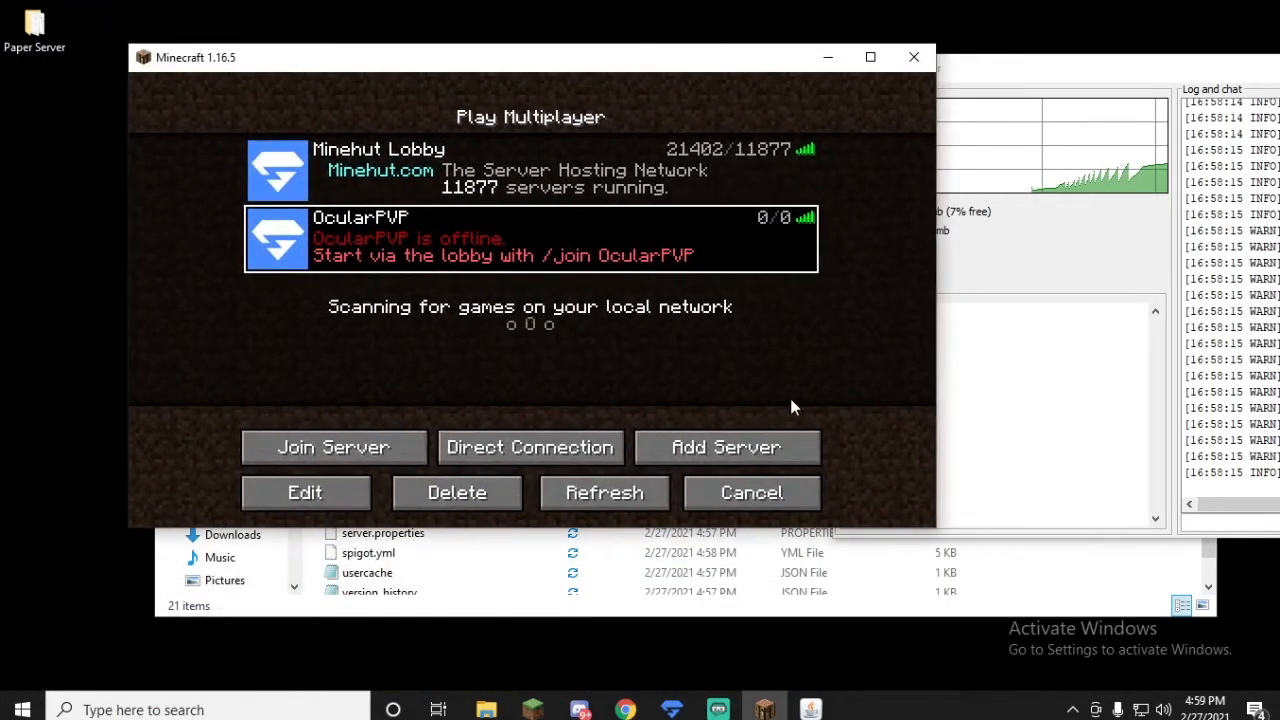
Step: Add a multiplayer server entry named Paper Server with address 0 and server resource packs set to Enabled
{"action": "left_click", "coordinate": [745, 453]}
{"action": "left_click", "coordinate": [421, 305]}
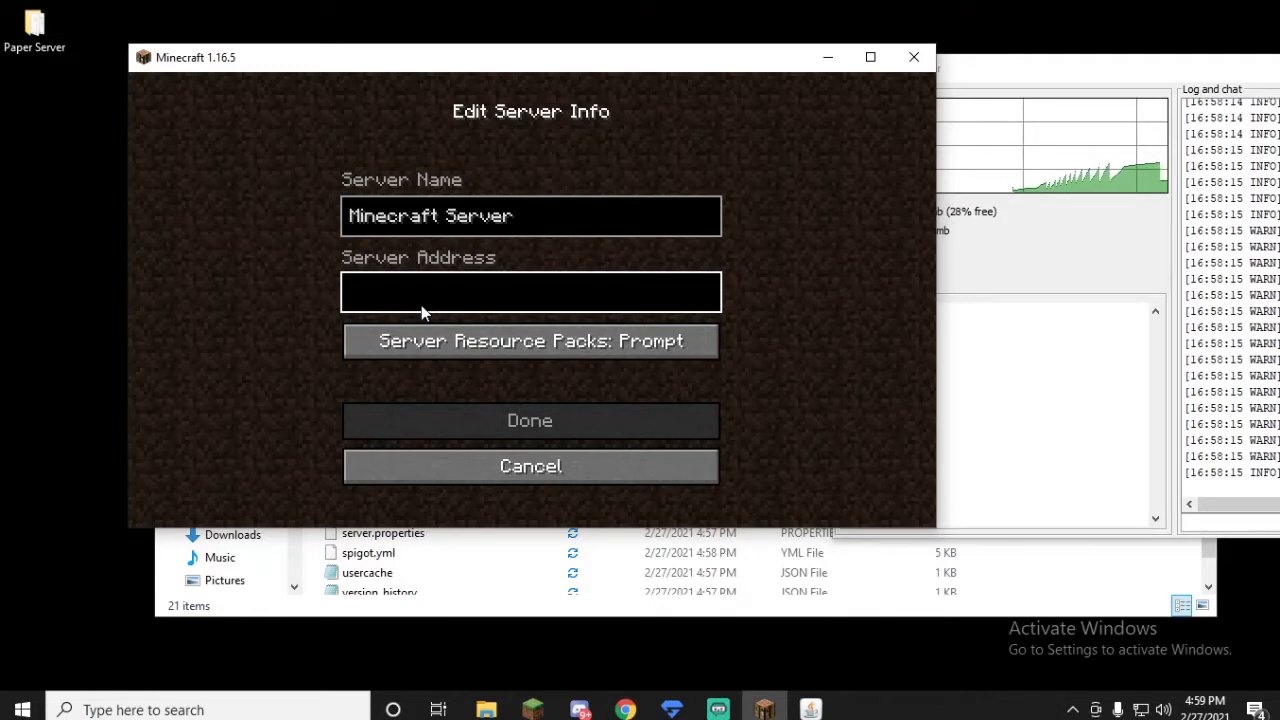
{"action": "type", "text": "0"}
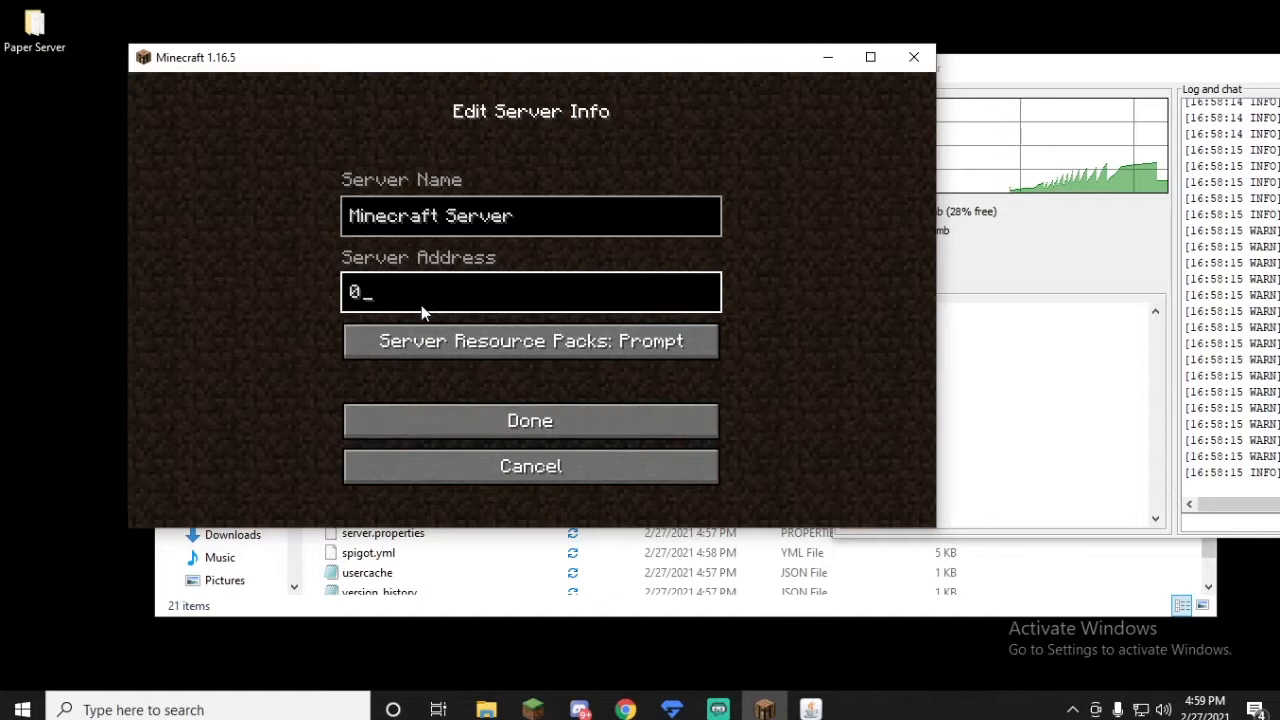
{"action": "left_click", "coordinate": [528, 210]}
{"action": "key", "text": "ctrl+a"}
{"action": "key", "text": "BackSpace"}
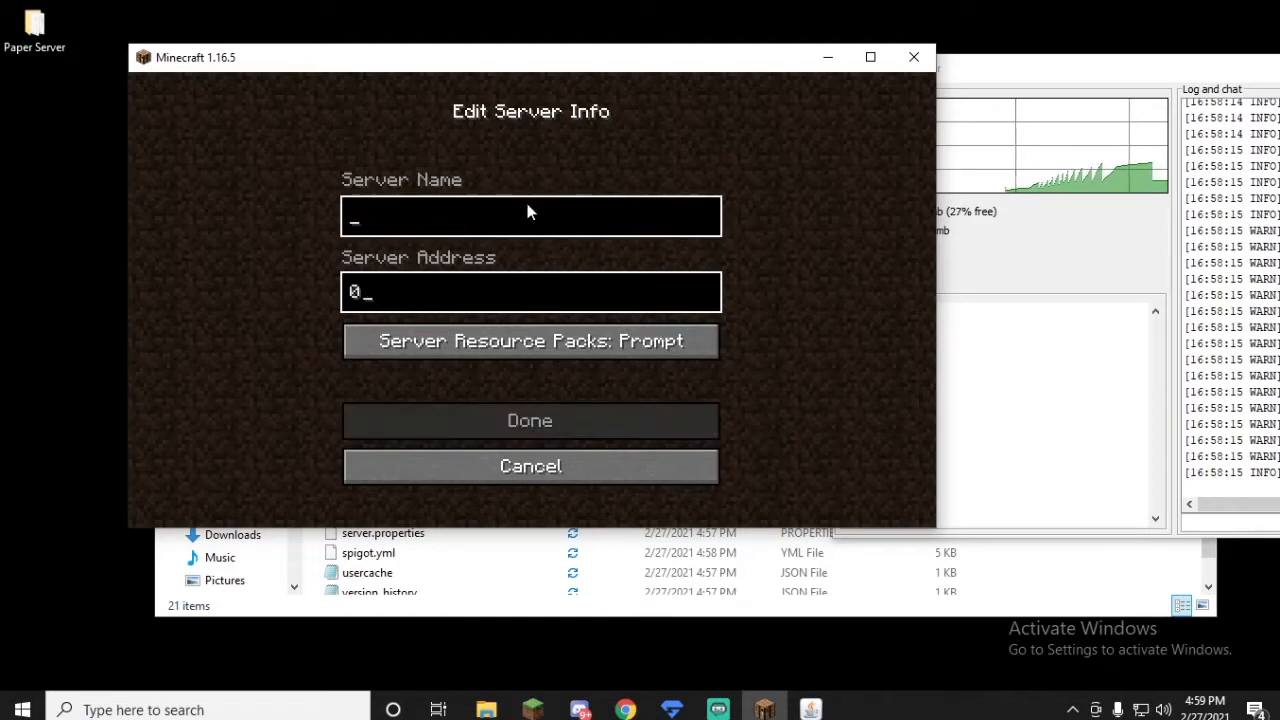
{"action": "type", "text": "Paper S"}
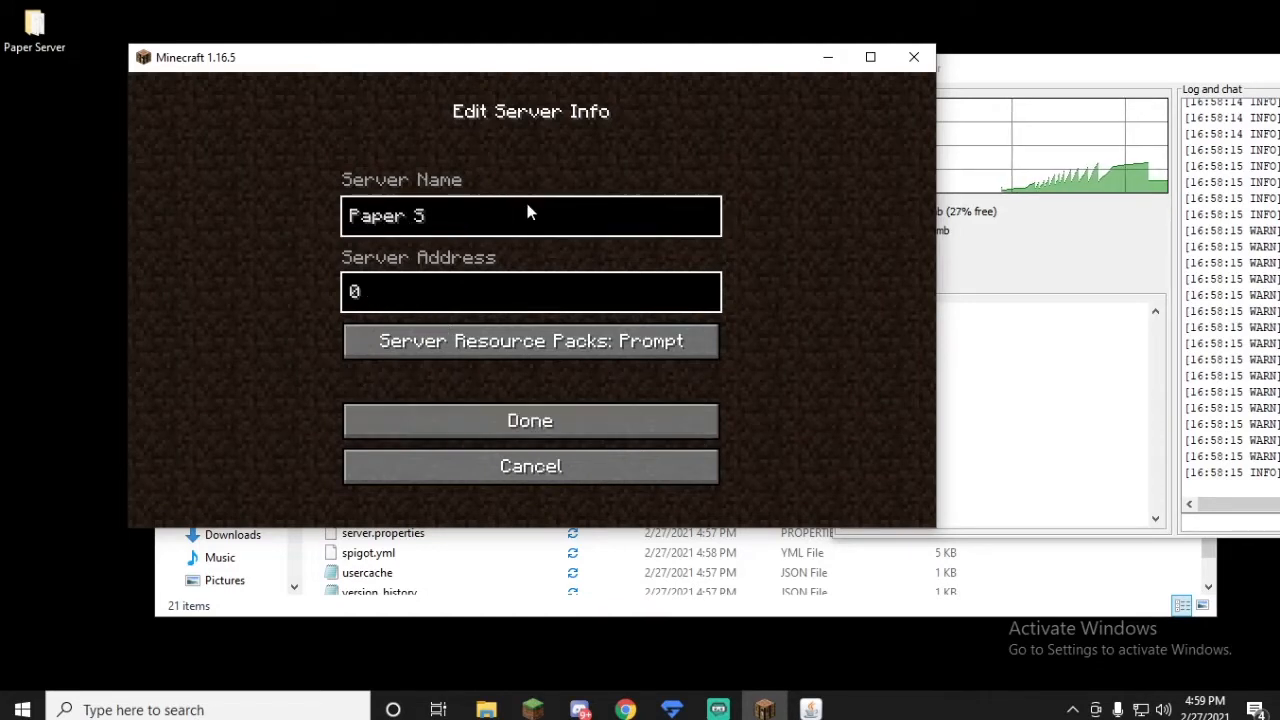
{"action": "type", "text": "erver"}
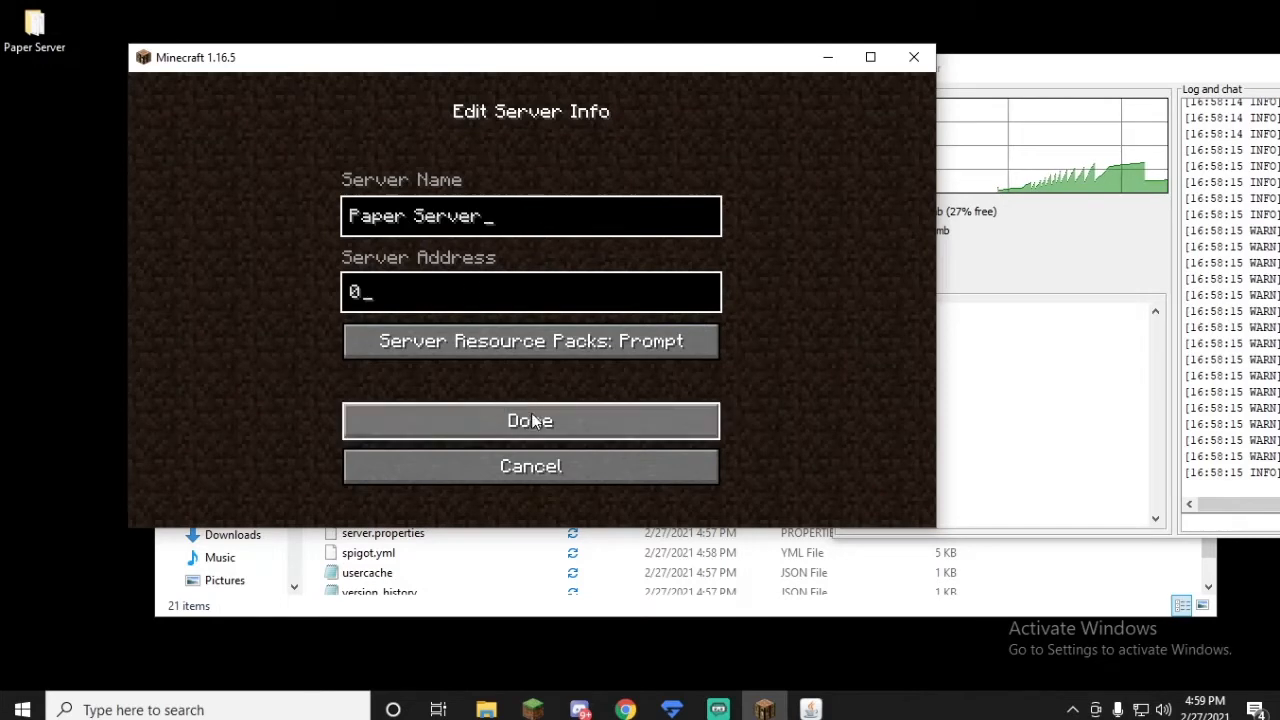
{"action": "left_click", "coordinate": [565, 343]}
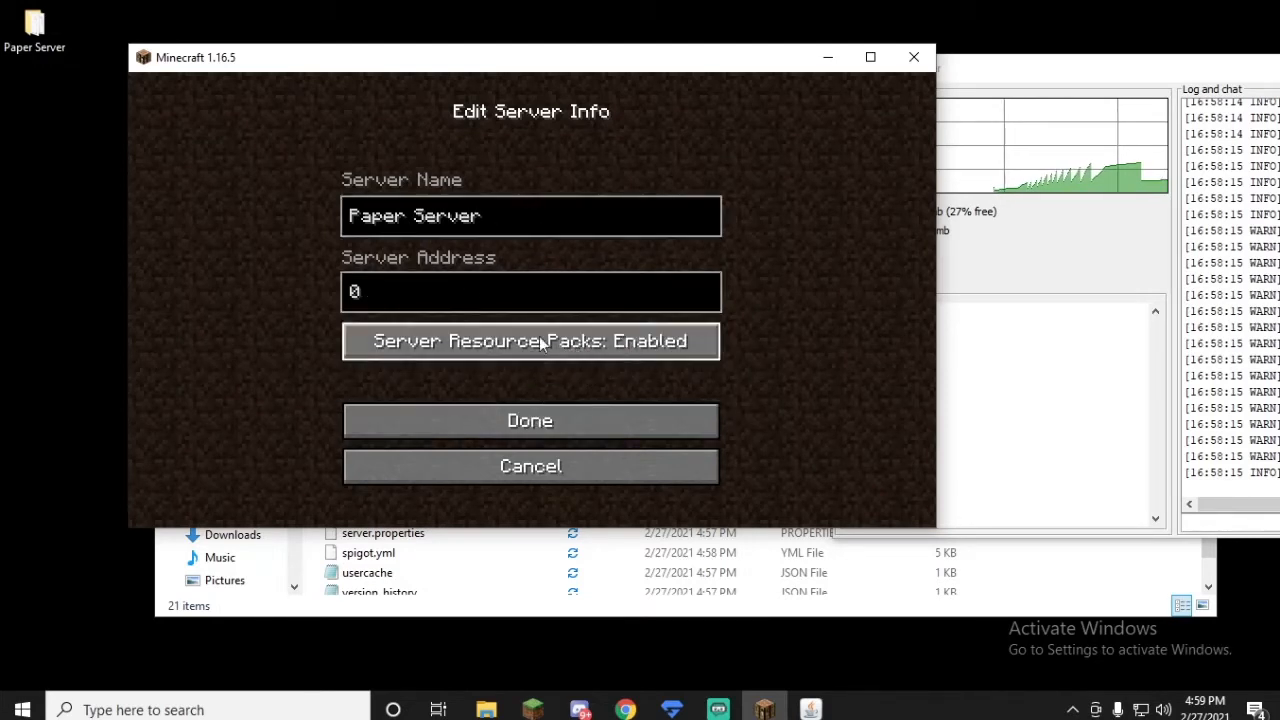
{"action": "left_click", "coordinate": [537, 423]}
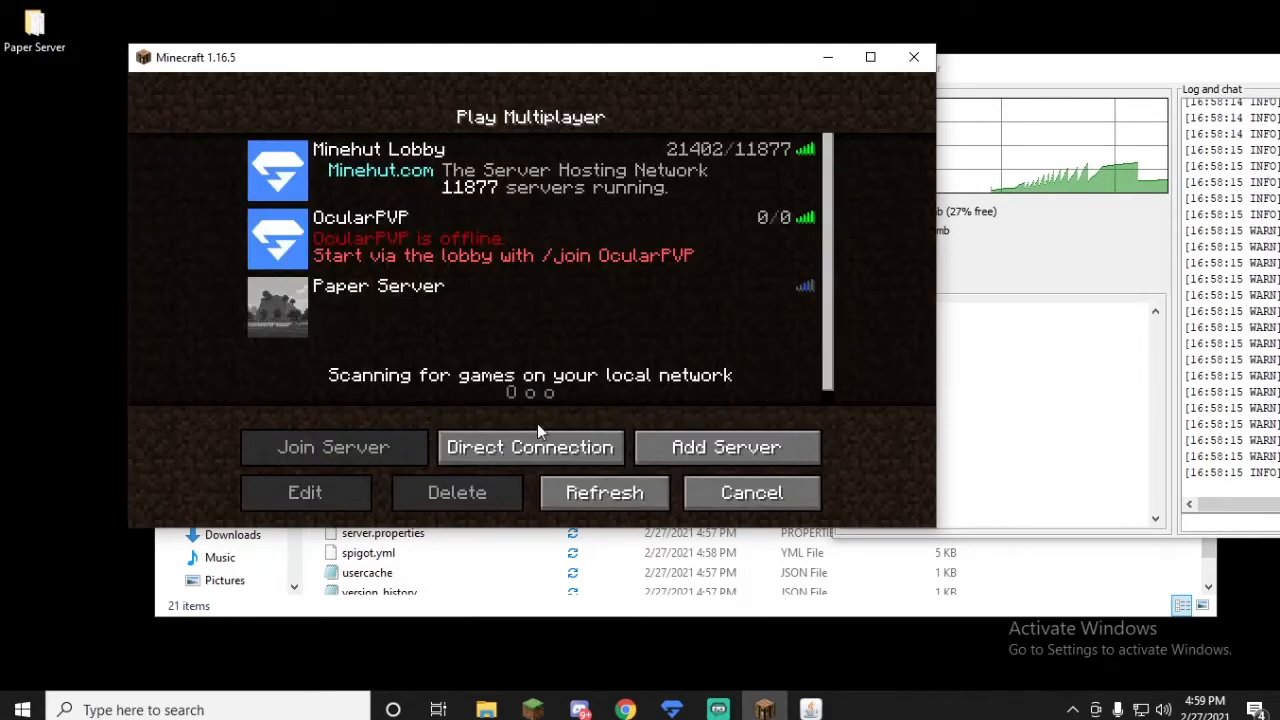
Step: Refresh the multiplayer server list and join Paper Server
{"action": "left_click", "coordinate": [605, 503]}
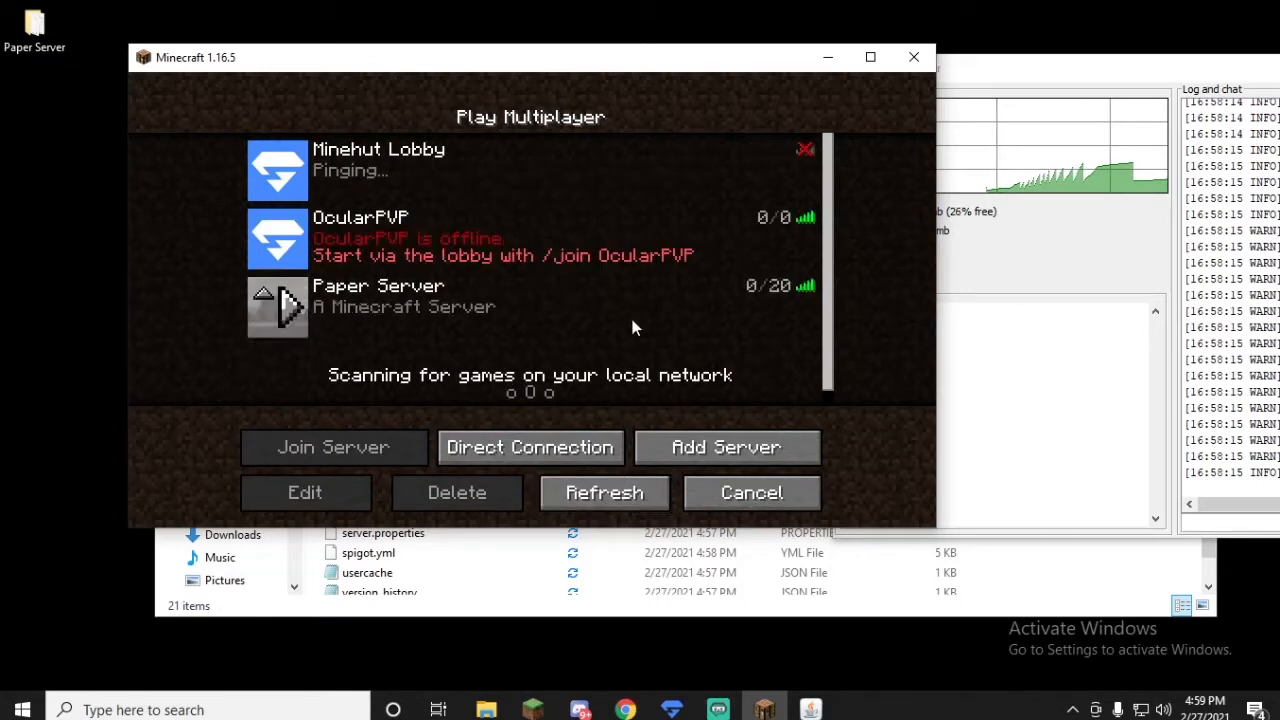
{"action": "double_click", "coordinate": [693, 302]}
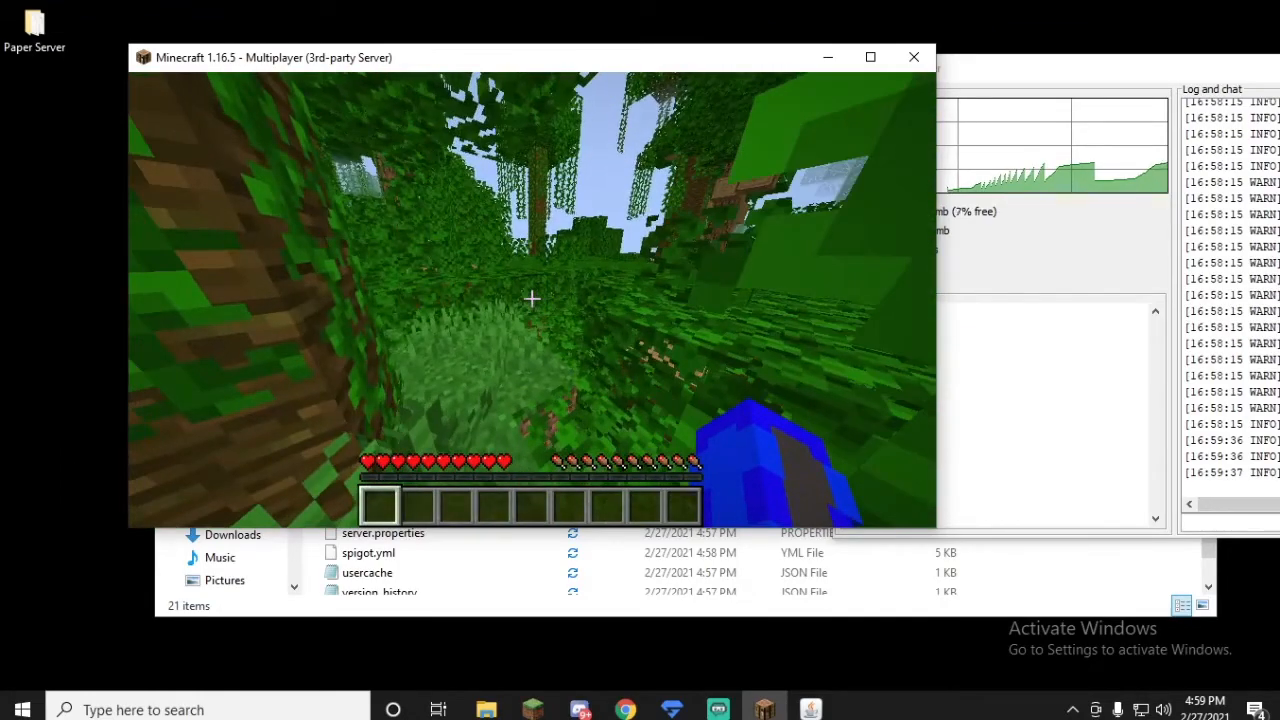
Step: Set Graphics to Fast in the game's video settings and return to the game
{"action": "key", "text": "Escape"}
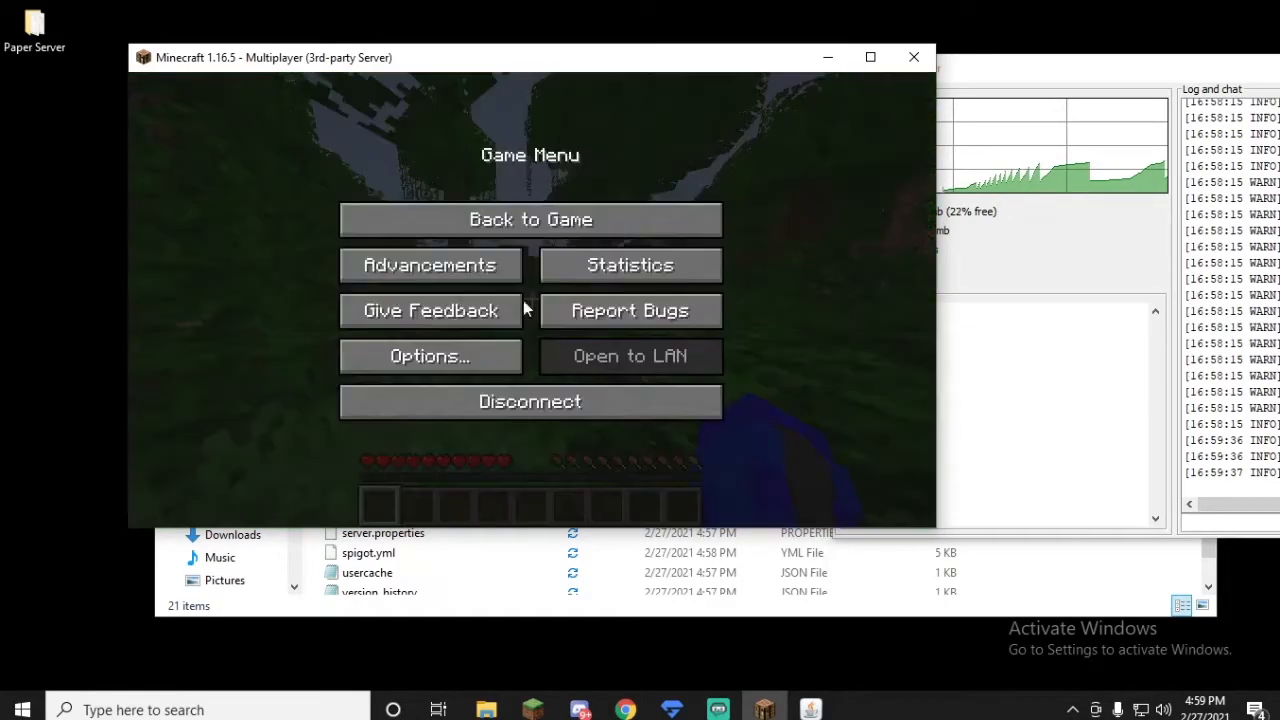
{"action": "left_click", "coordinate": [416, 358]}
{"action": "left_click", "coordinate": [430, 291]}
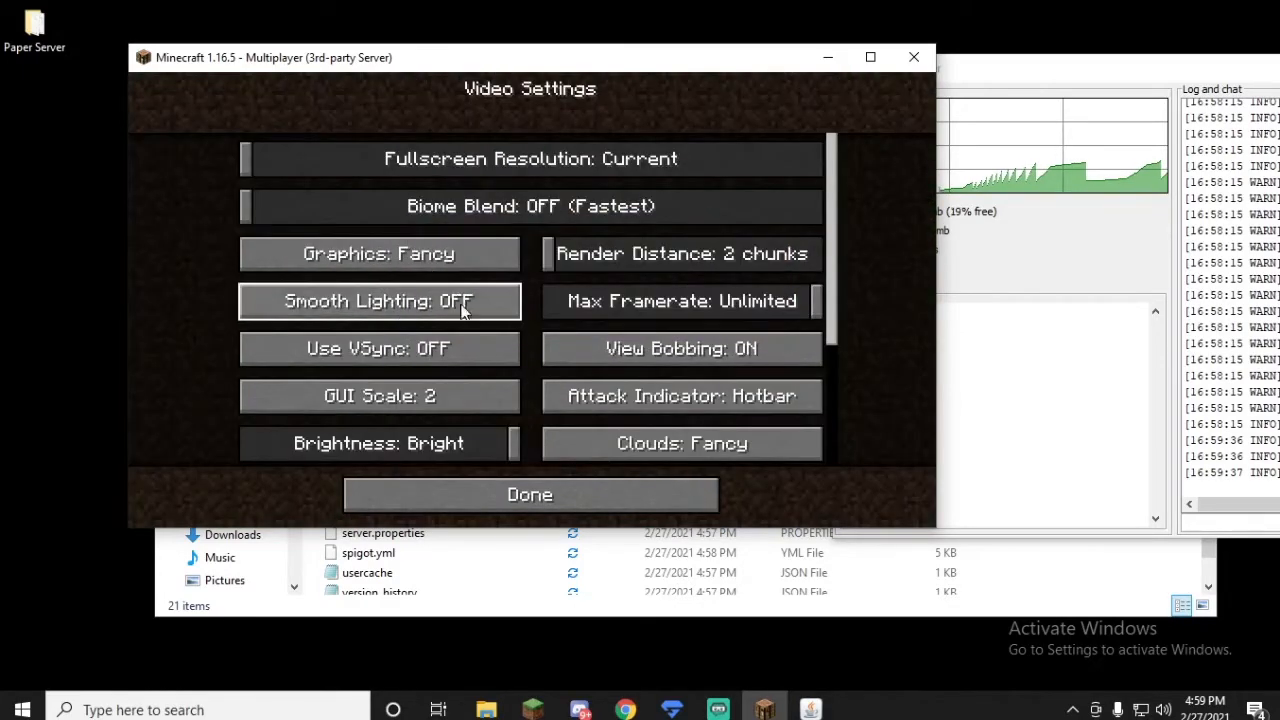
{"action": "left_click", "coordinate": [460, 256]}
{"action": "left_click", "coordinate": [452, 258]}
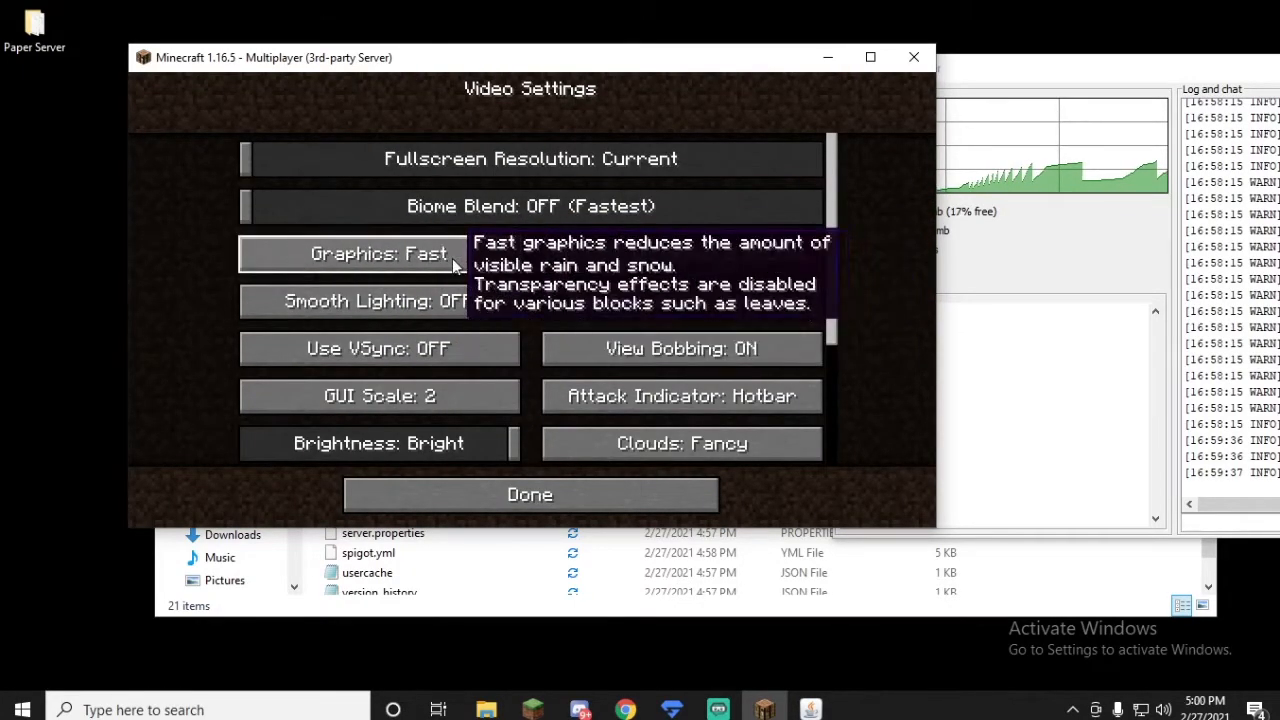
{"action": "key", "text": "Escape"}
{"action": "key", "text": "Escape"}
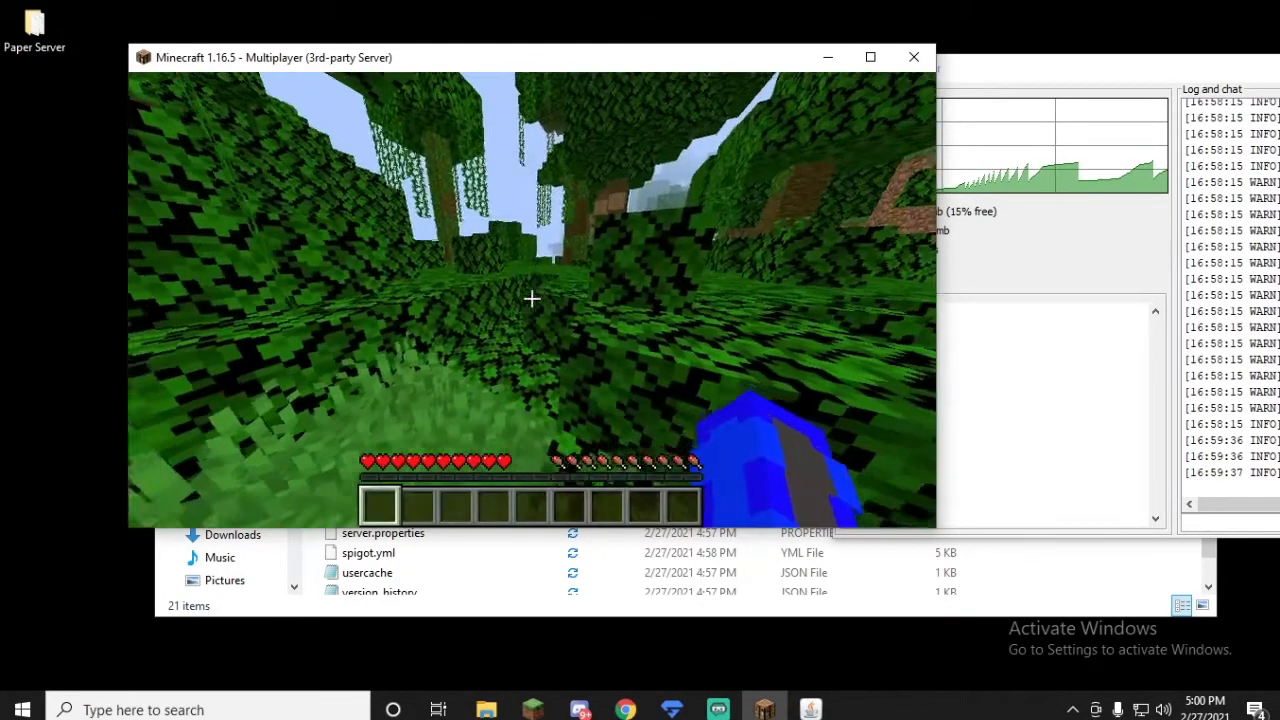
Step: Check the in-game player list and disconnect from the Paper Server
{"action": "key", "text": "Tab"}
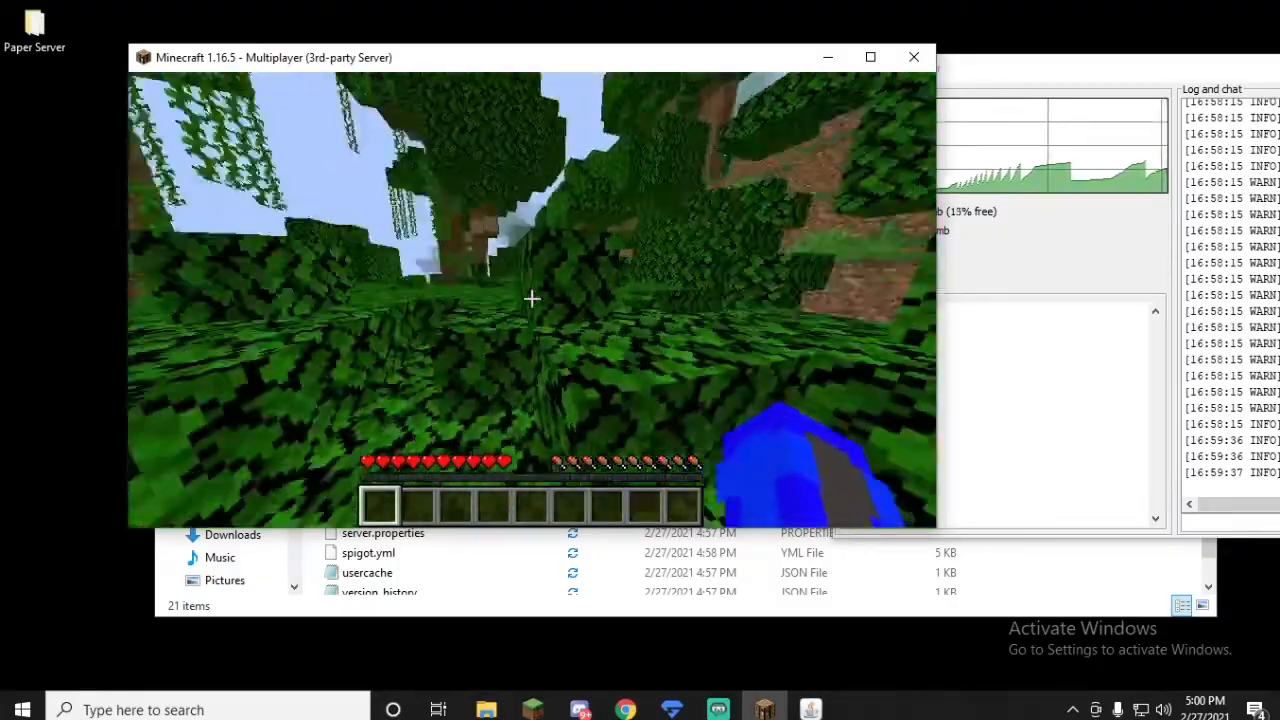
{"action": "key", "text": "Tab"}
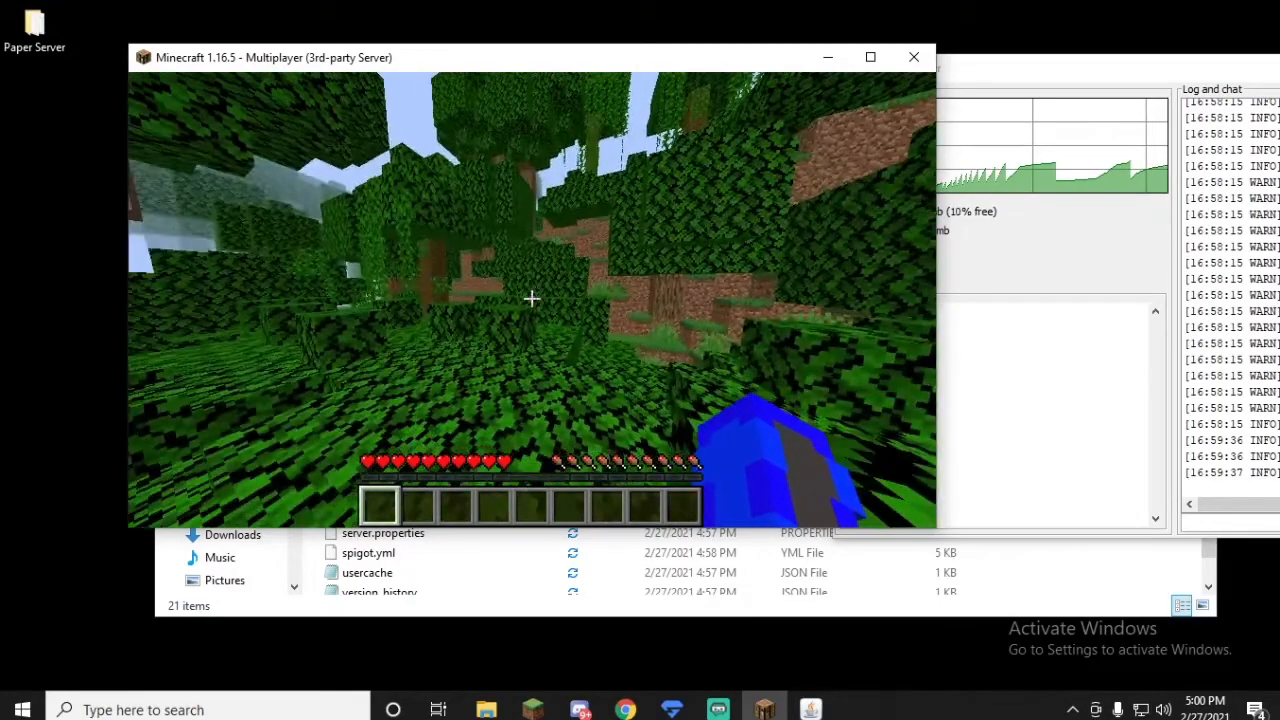
{"action": "key", "text": "Escape"}
{"action": "left_click", "coordinate": [529, 410]}
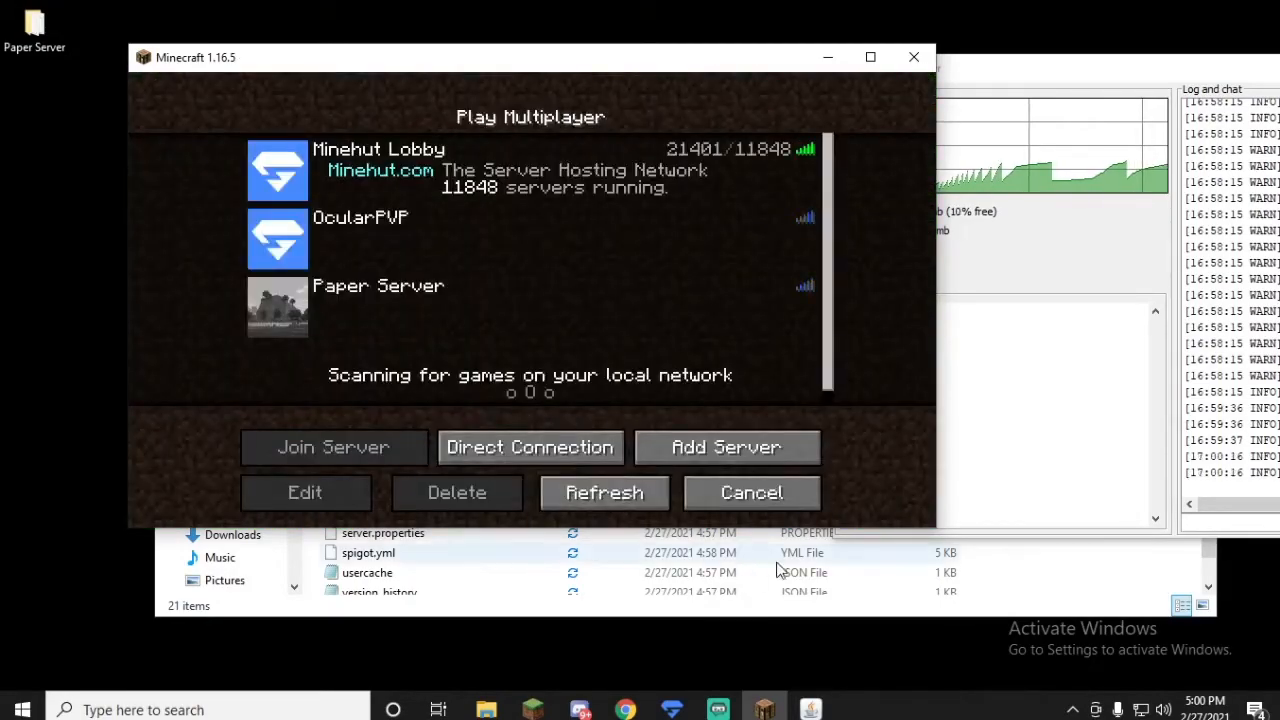
Step: Shut down the Minecraft server with the stop command in its console and refresh the client's multiplayer server list
{"action": "left_click", "coordinate": [1000, 313]}
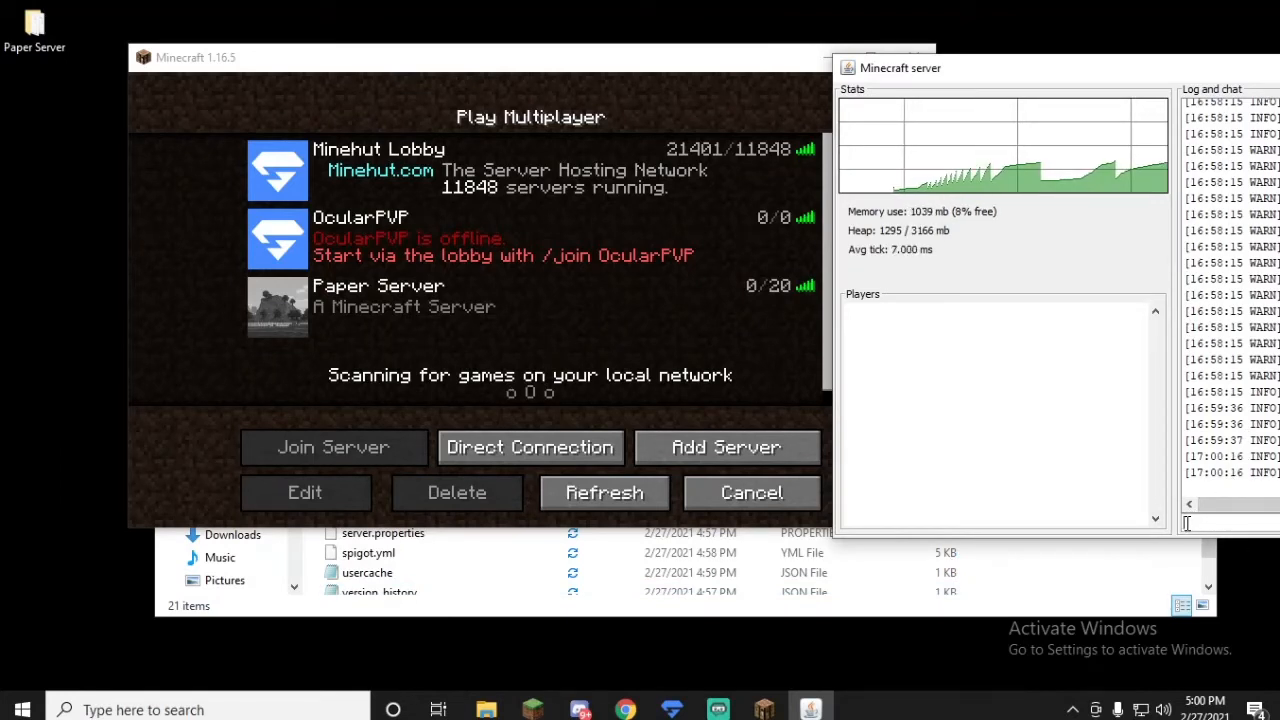
{"action": "left_click", "coordinate": [1187, 522]}
{"action": "type", "text": "stop"}
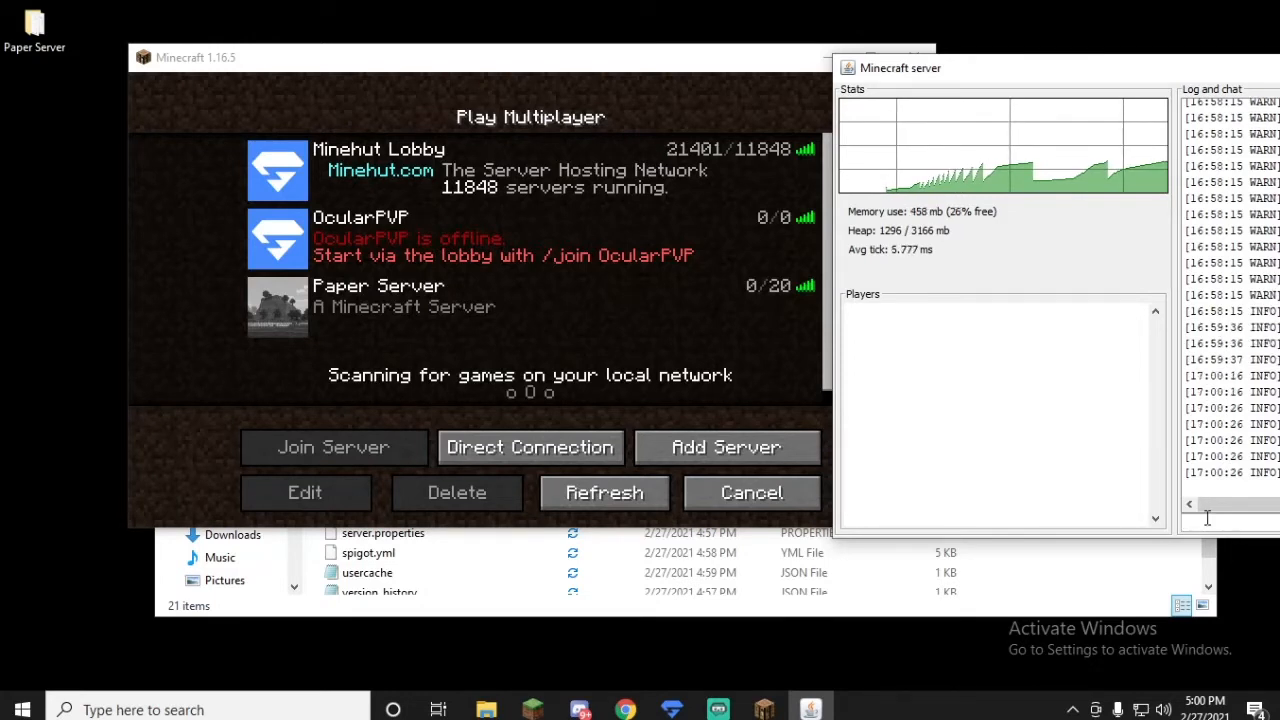
{"action": "key", "text": "Return"}
{"action": "mouse_move", "coordinate": [1048, 127]}
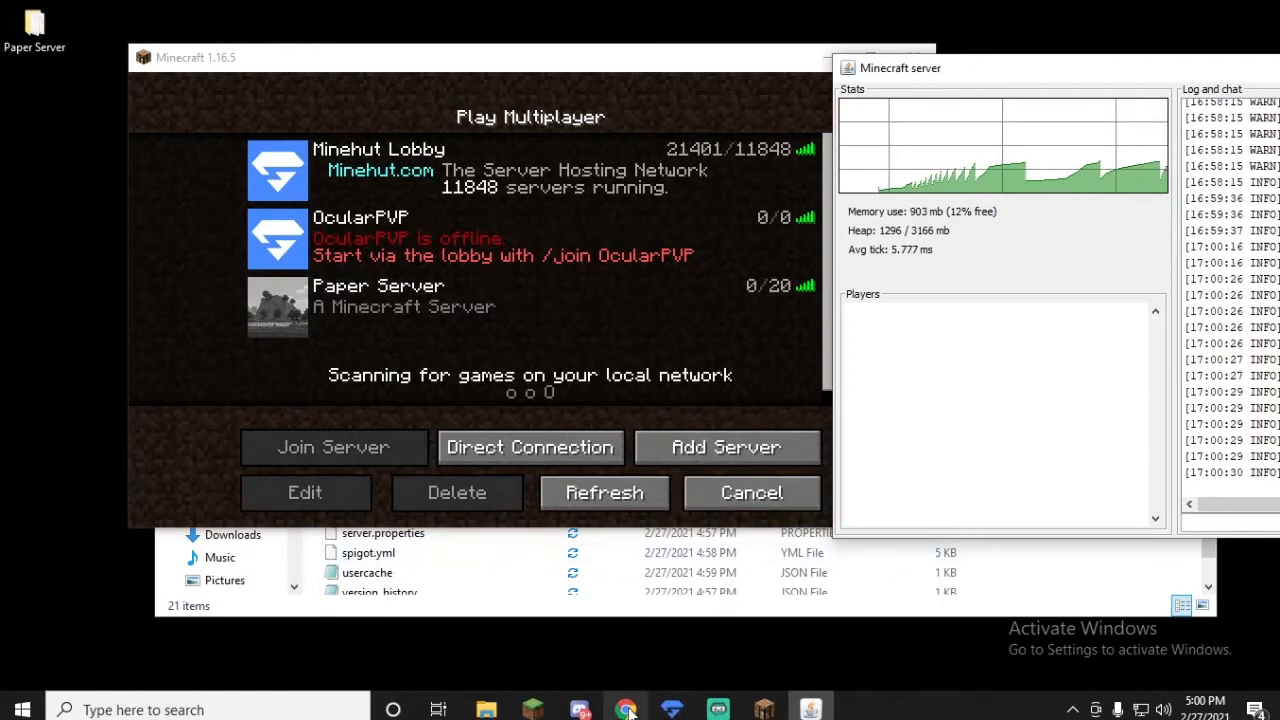
{"action": "left_click", "coordinate": [618, 512]}
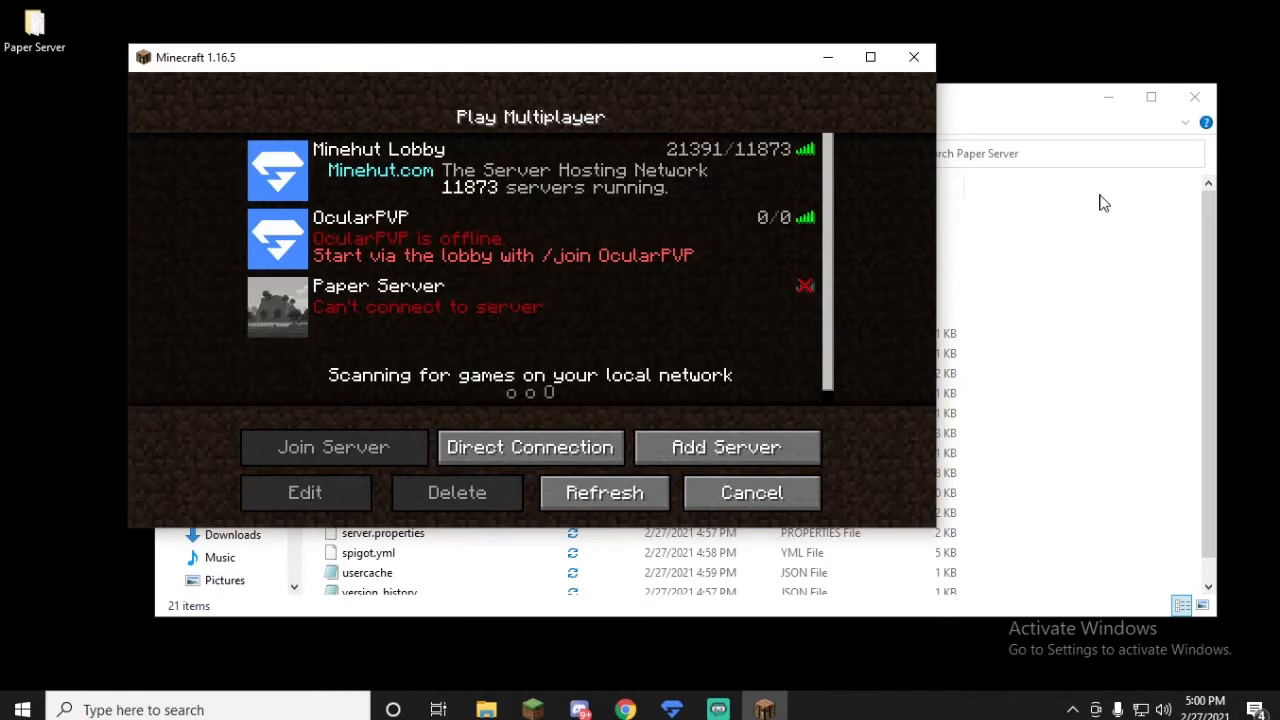
Step: Switch to Chrome and search the web for "essentials x" in a new tab
{"action": "left_click", "coordinate": [625, 709]}
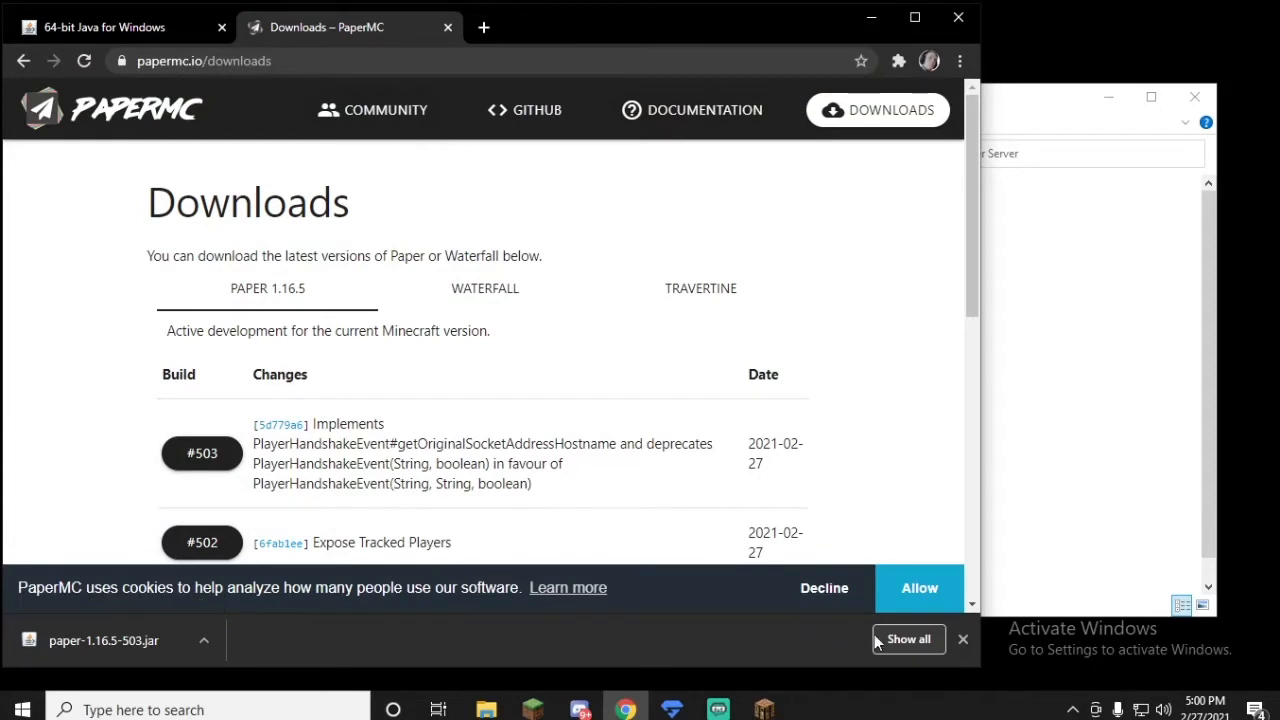
{"action": "left_click", "coordinate": [963, 642]}
{"action": "left_click", "coordinate": [485, 28]}
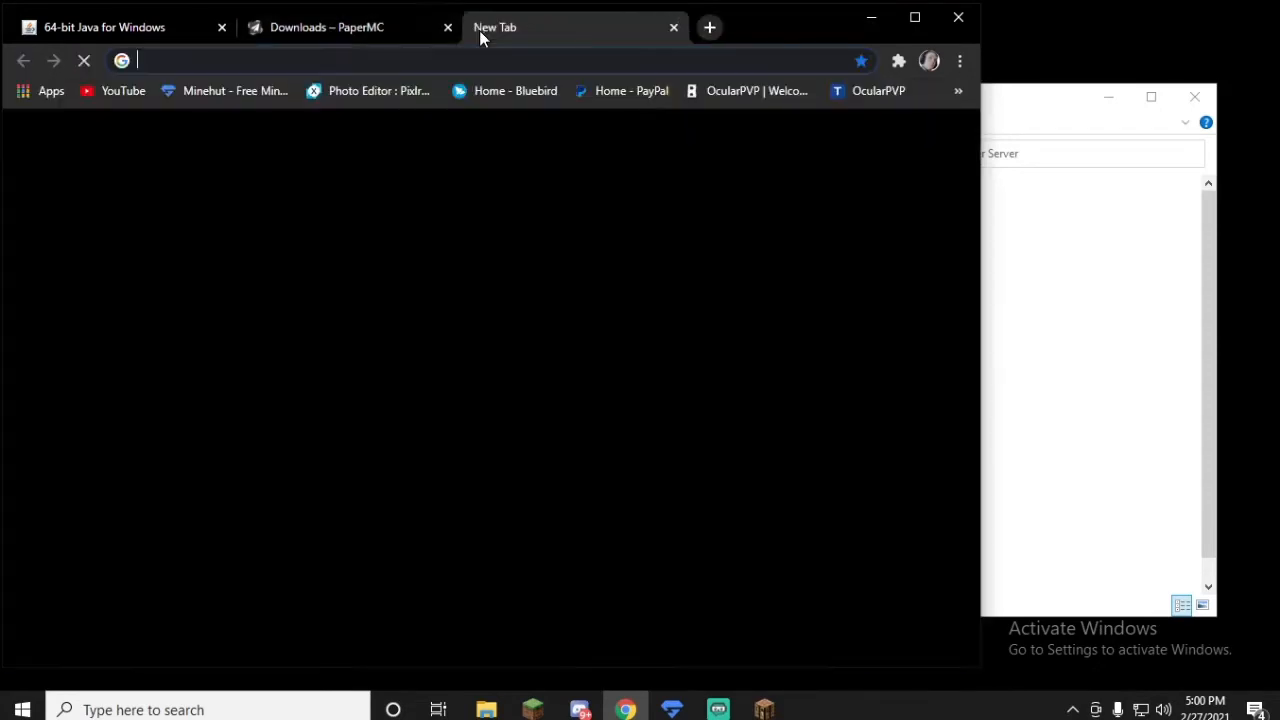
{"action": "type", "text": "essen"}
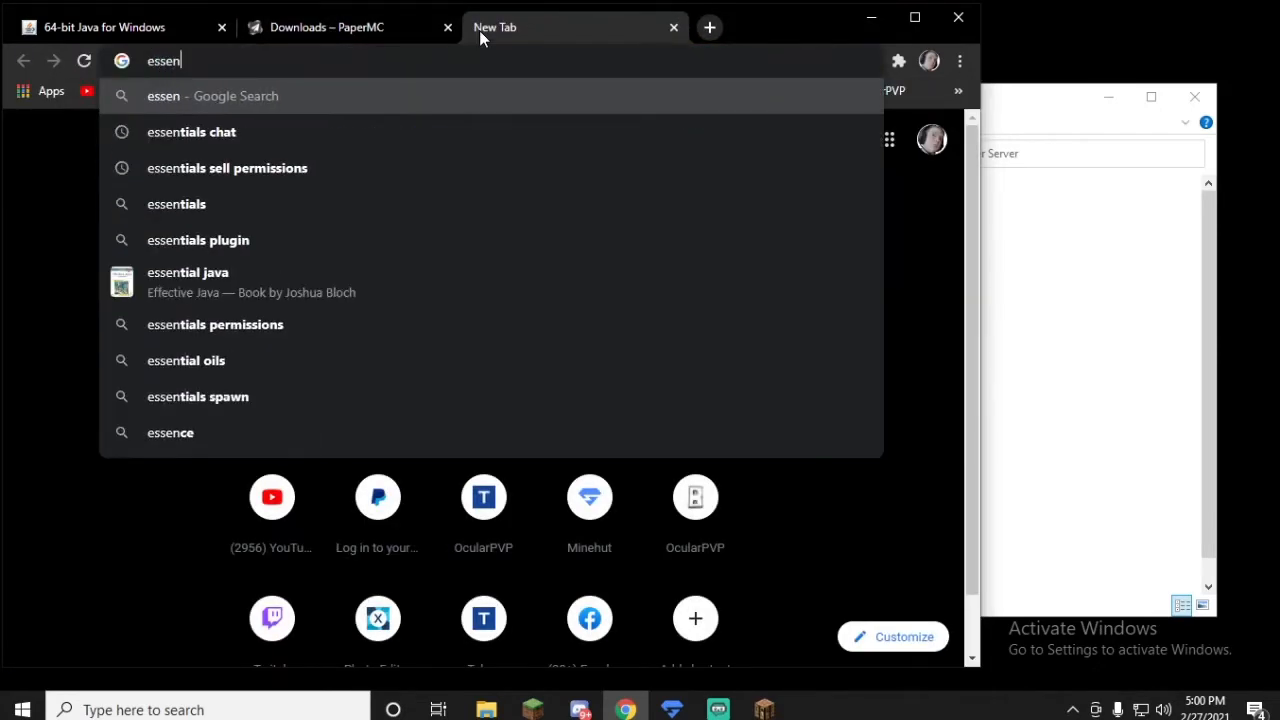
{"action": "type", "text": "tial"}
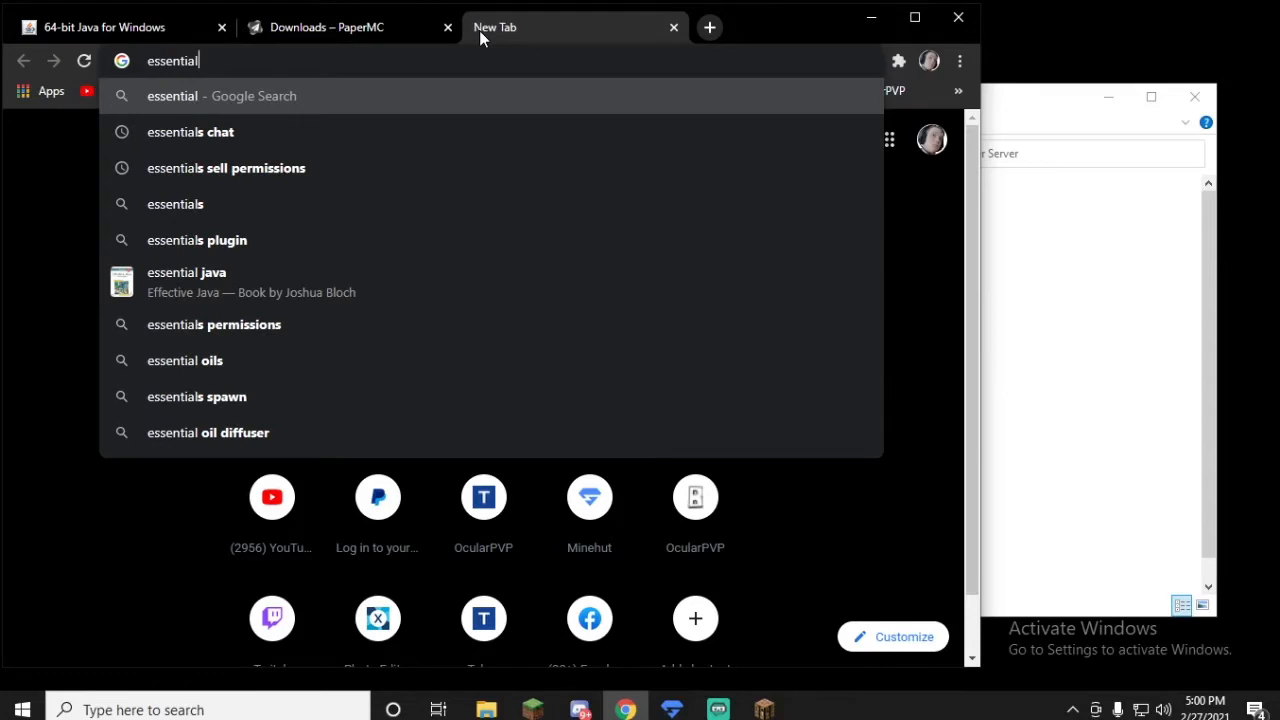
{"action": "type", "text": "s "}
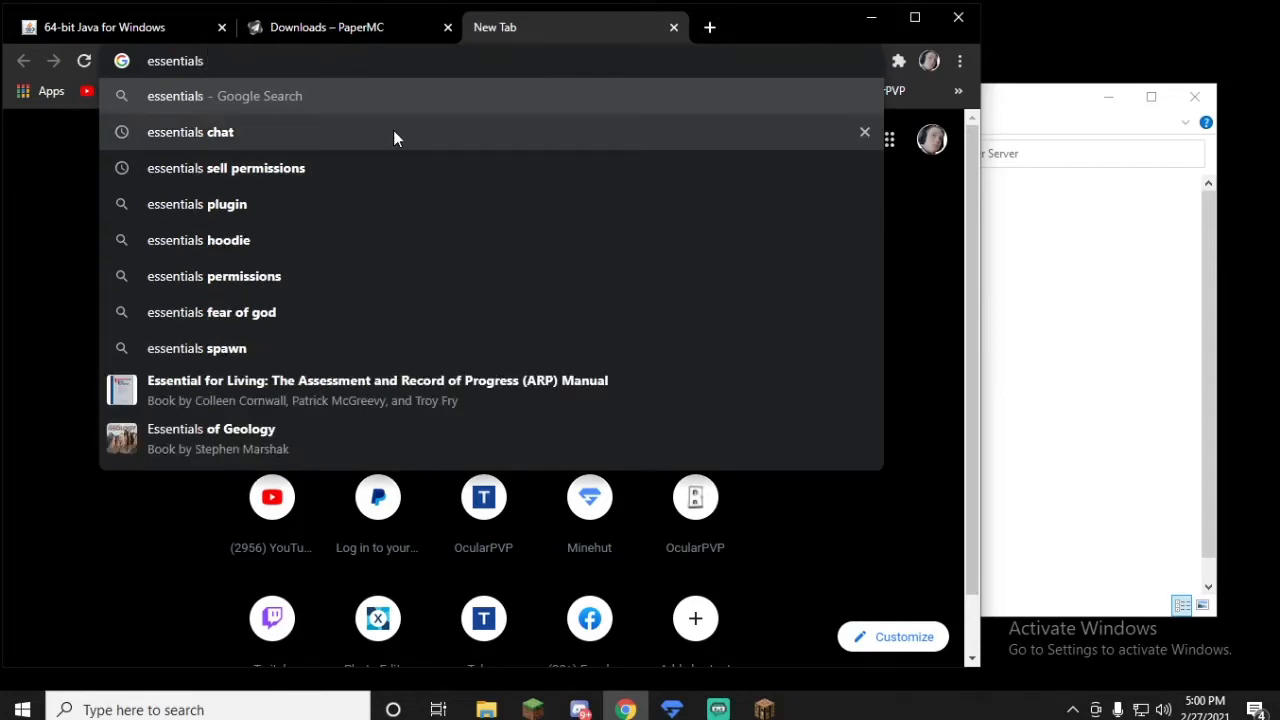
{"action": "type", "text": "x"}
{"action": "key", "text": "Return"}
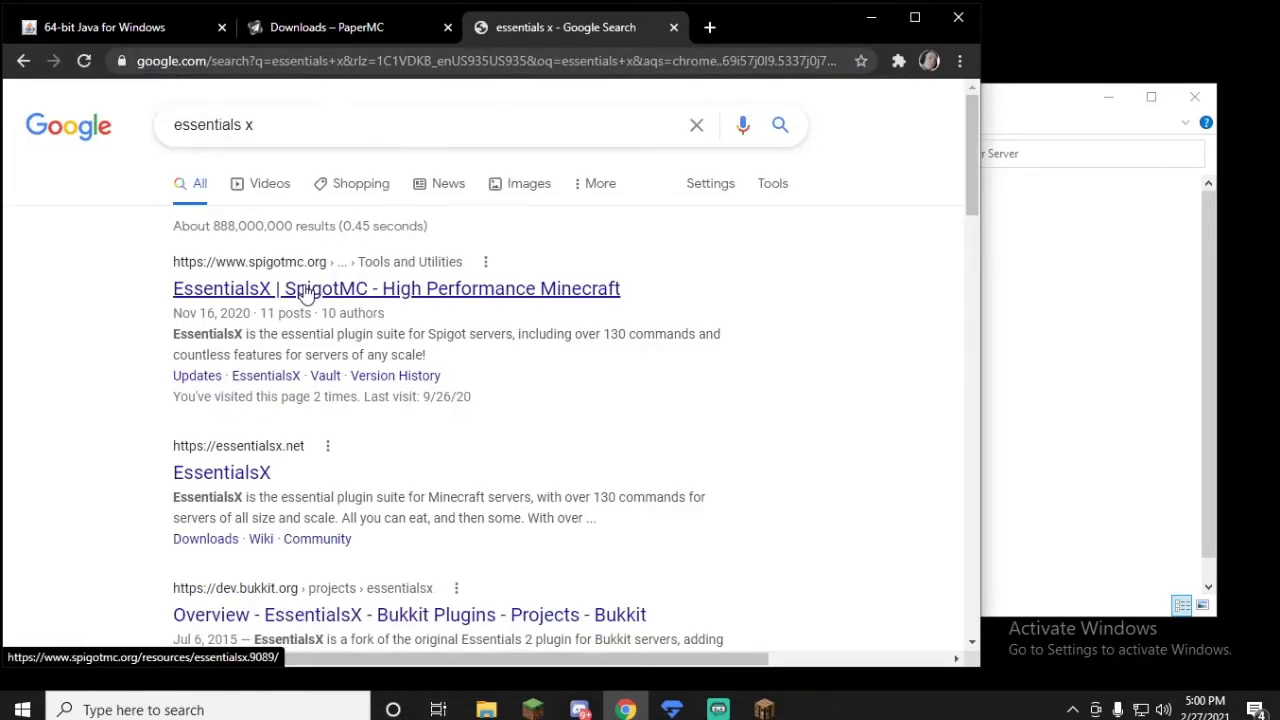
Step: Download EssentialsX 2.18.2 from its SpigotMC resource page and open the EssentialsX-2.18.2.0.zip archive
{"action": "left_click", "coordinate": [307, 290]}
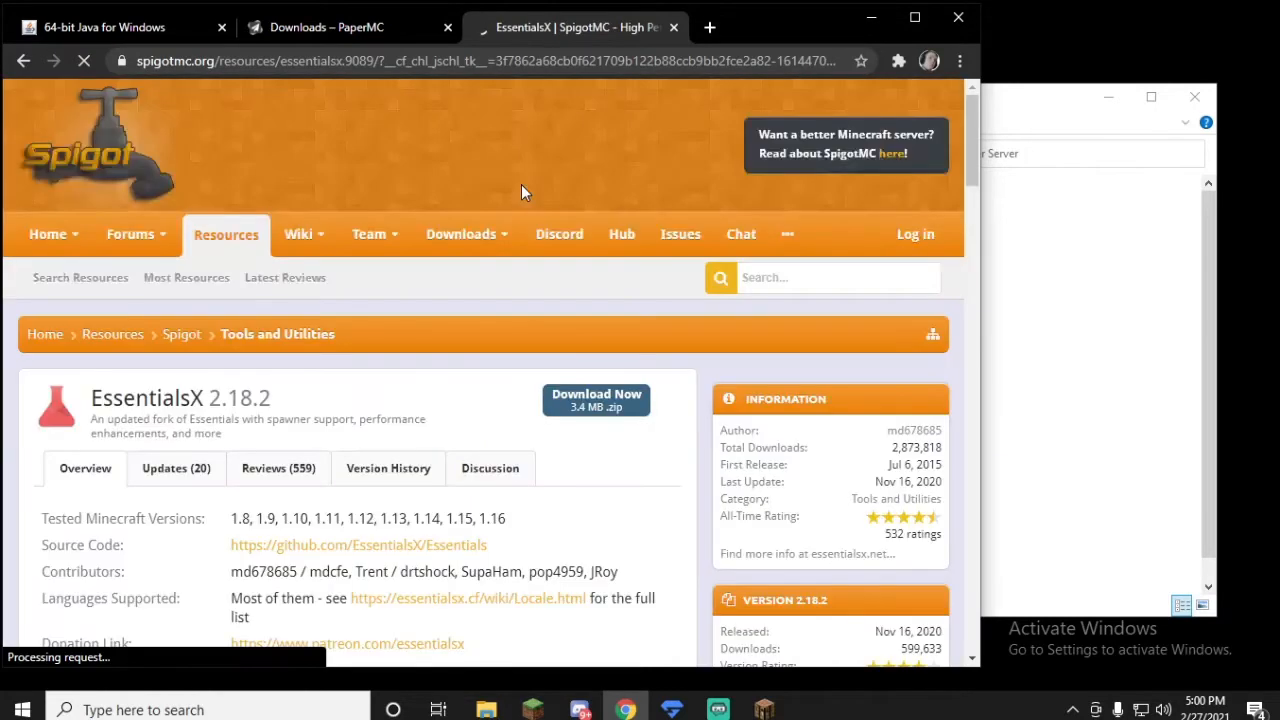
{"action": "left_click", "coordinate": [589, 401]}
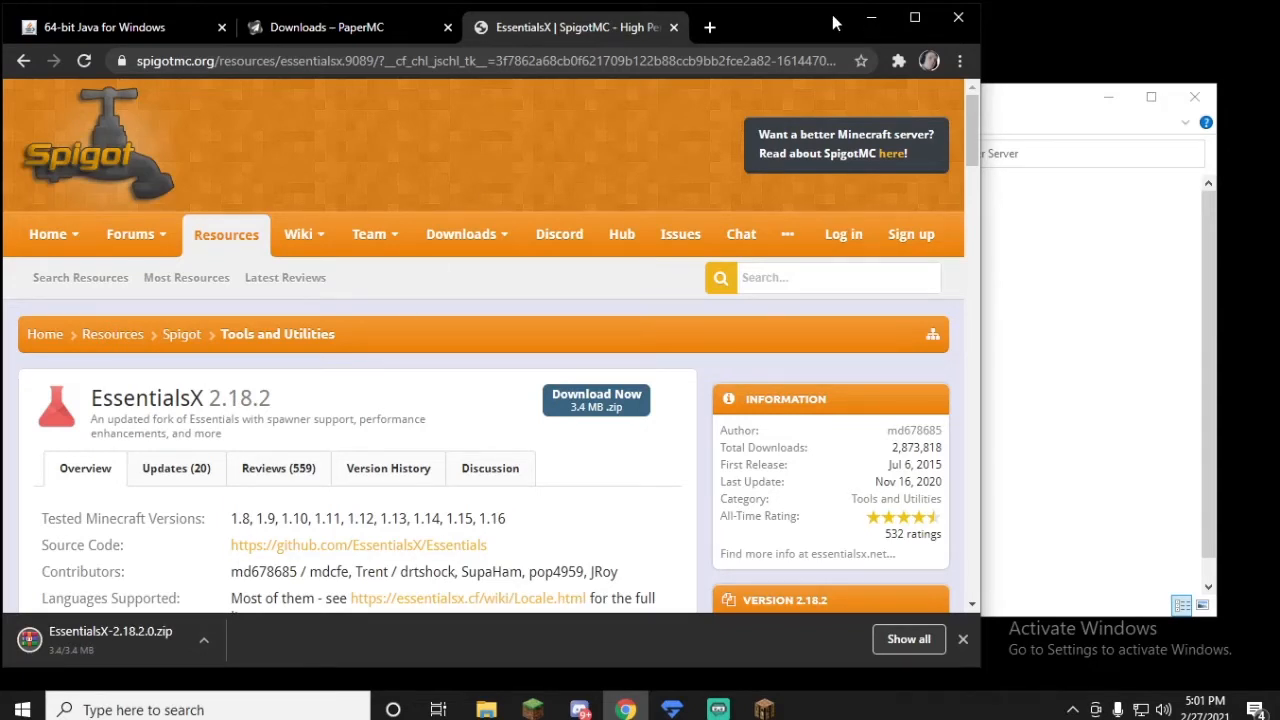
{"action": "left_click", "coordinate": [204, 639]}
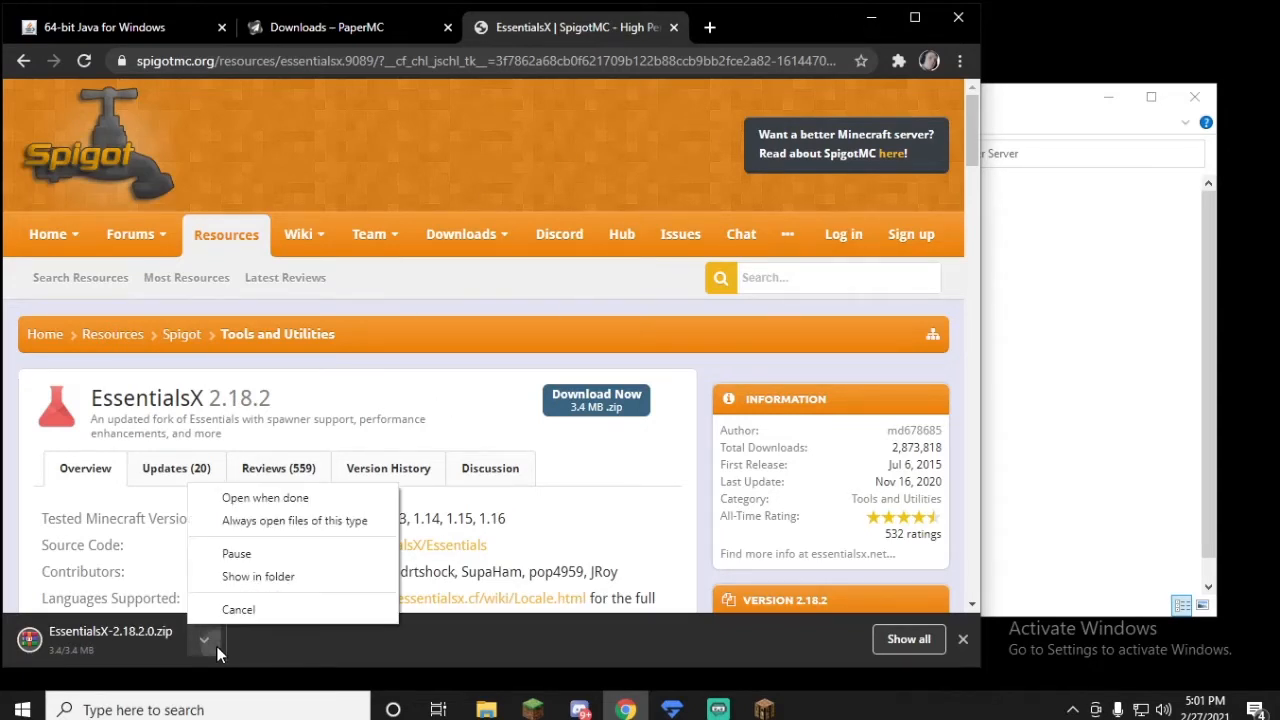
{"action": "left_click", "coordinate": [262, 575]}
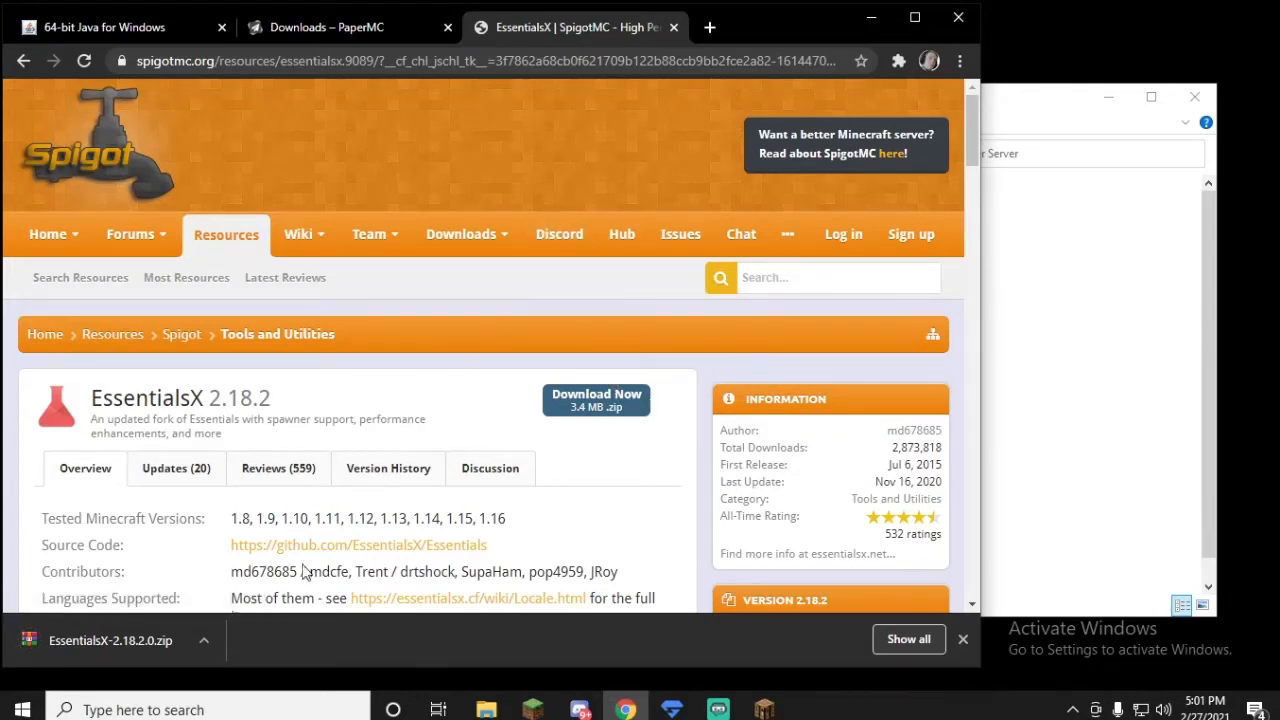
{"action": "left_click", "coordinate": [160, 642]}
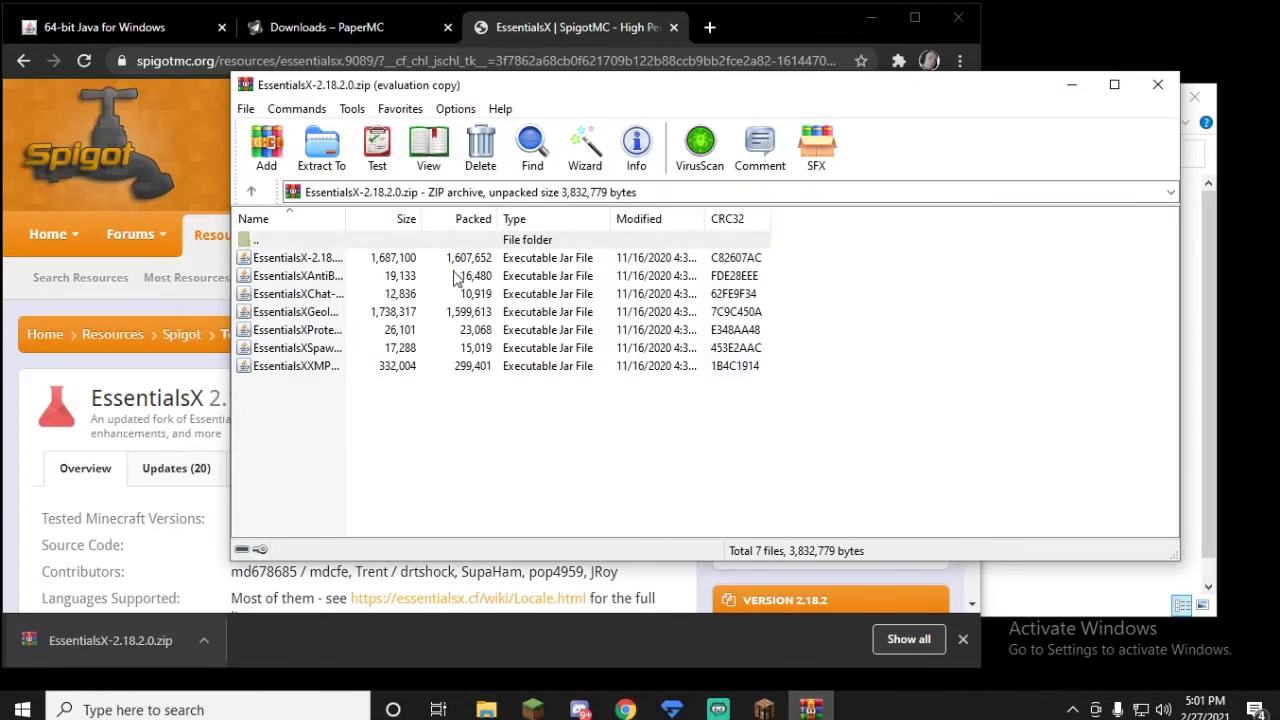
Step: Minimize the browser and Minecraft windows and open the plugins folder inside the Paper Server folder
{"action": "left_click", "coordinate": [883, 21]}
{"action": "left_click", "coordinate": [871, 18]}
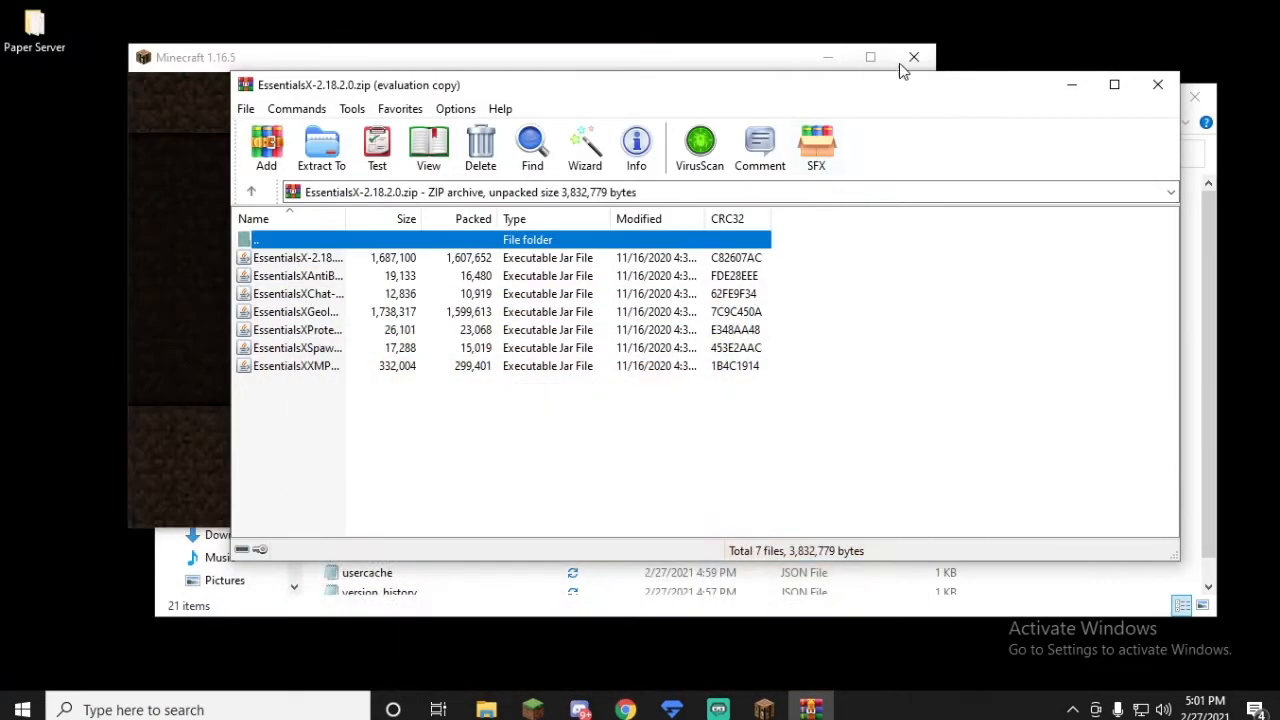
{"action": "left_click_drag", "start_coordinate": [811, 89], "coordinate": [947, 98]}
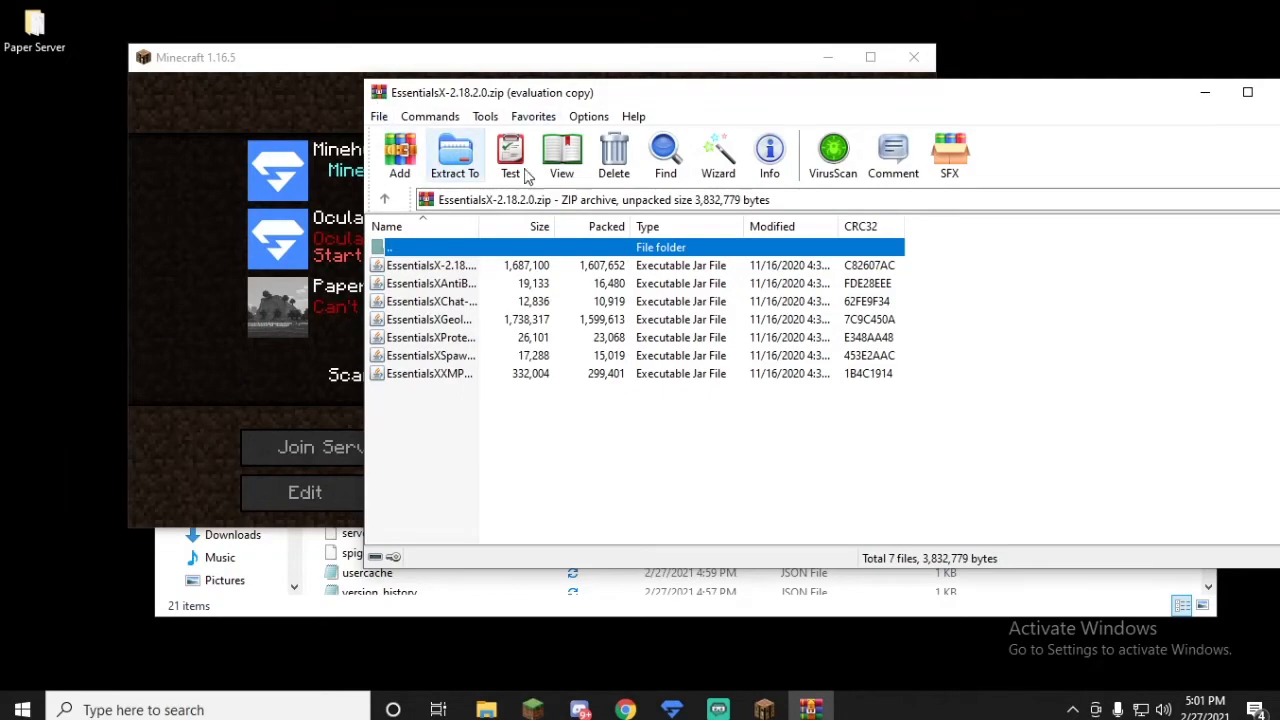
{"action": "left_click", "coordinate": [827, 57]}
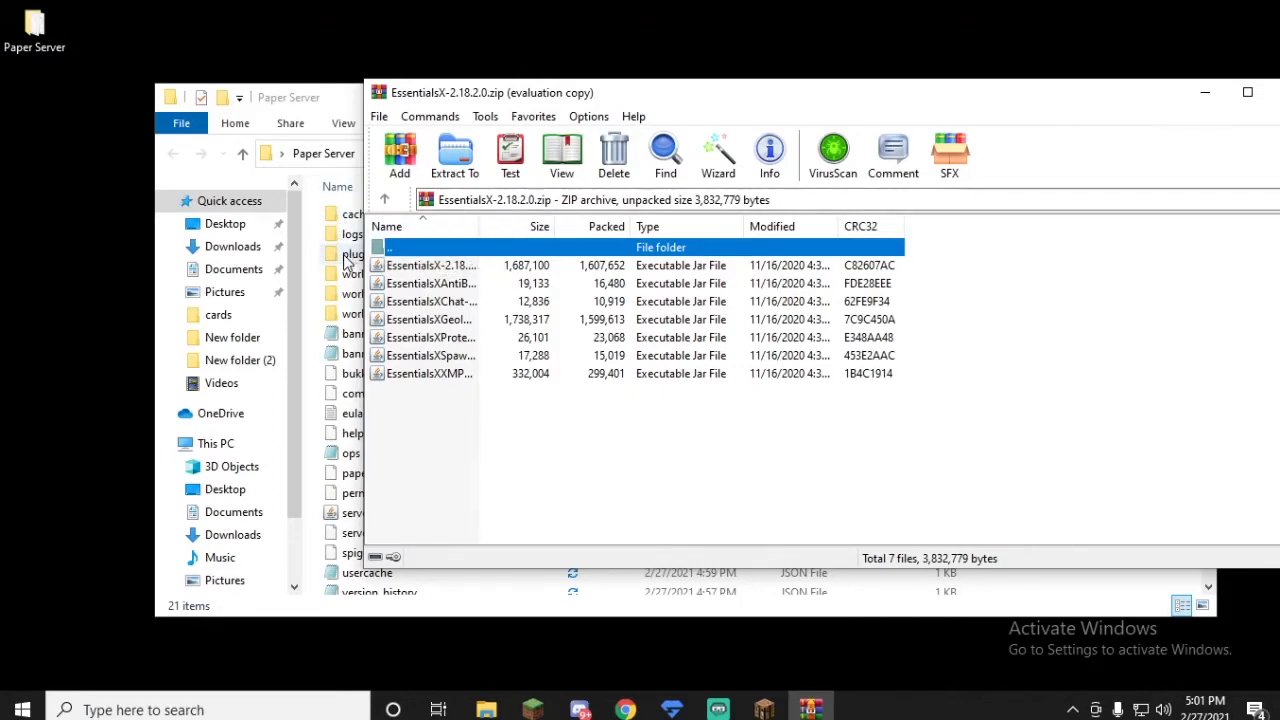
{"action": "double_click", "coordinate": [348, 256]}
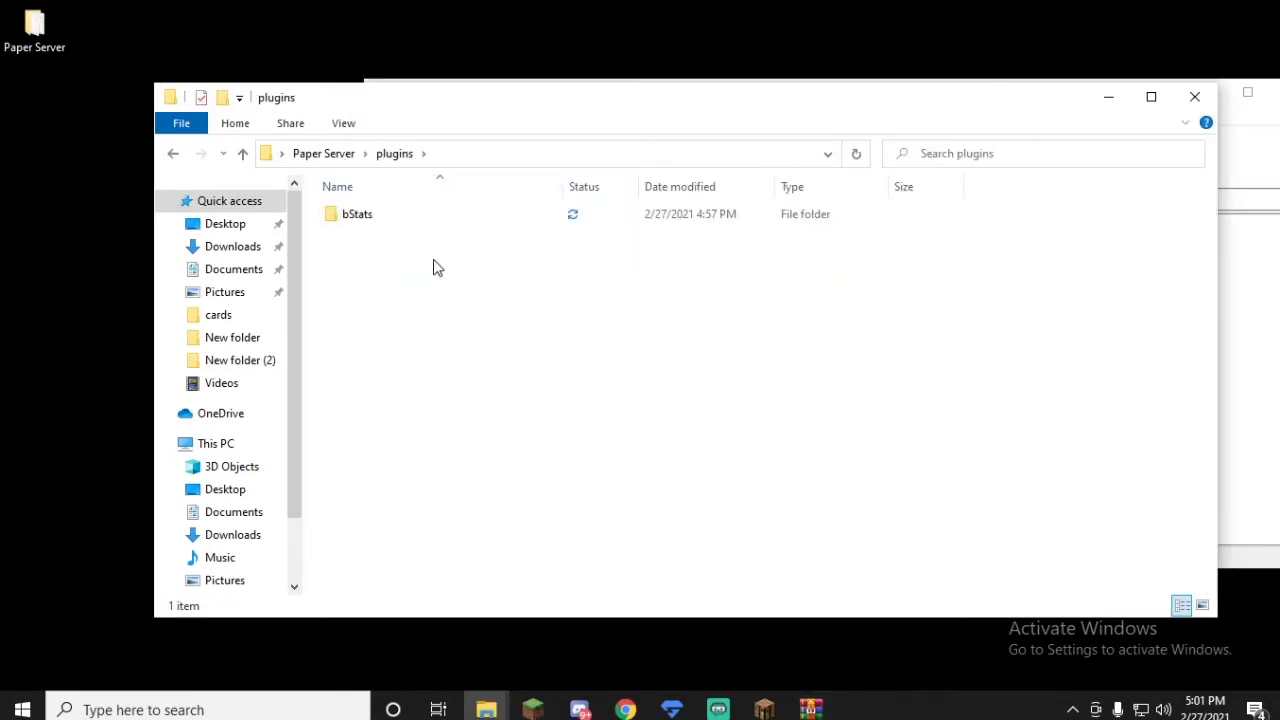
{"action": "key", "text": "BackSpace"}
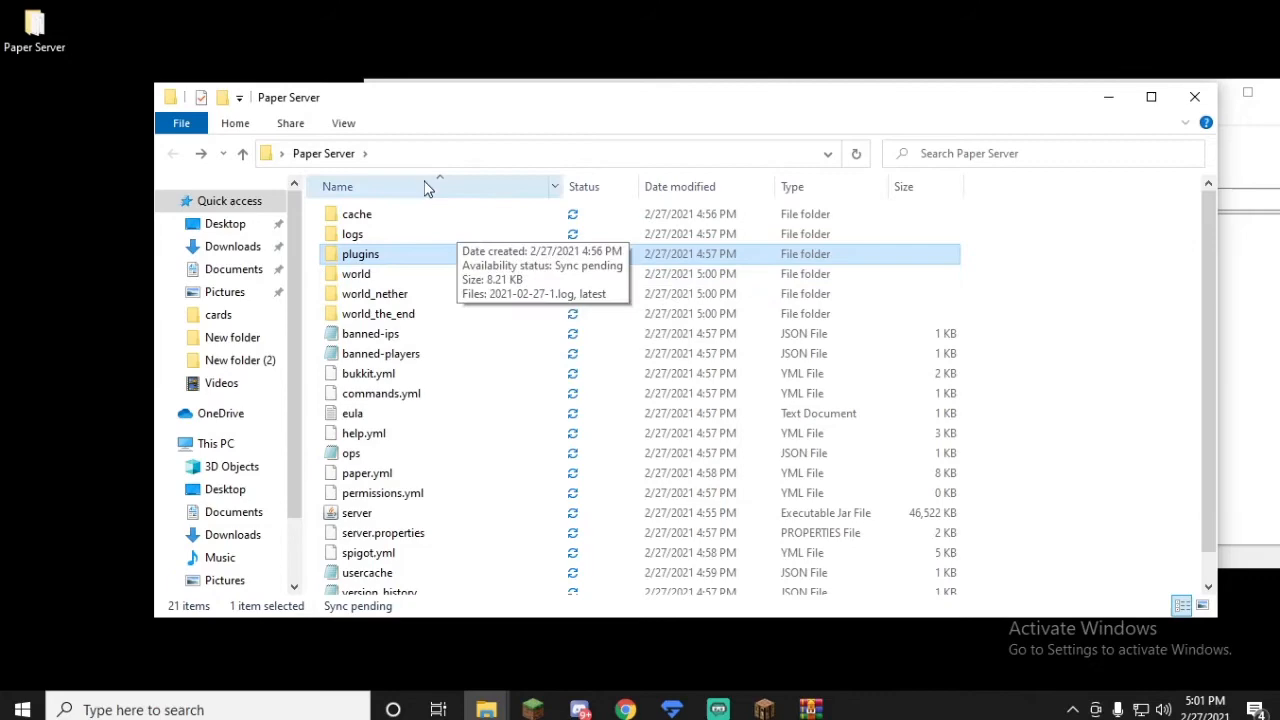
{"action": "double_click", "coordinate": [363, 261]}
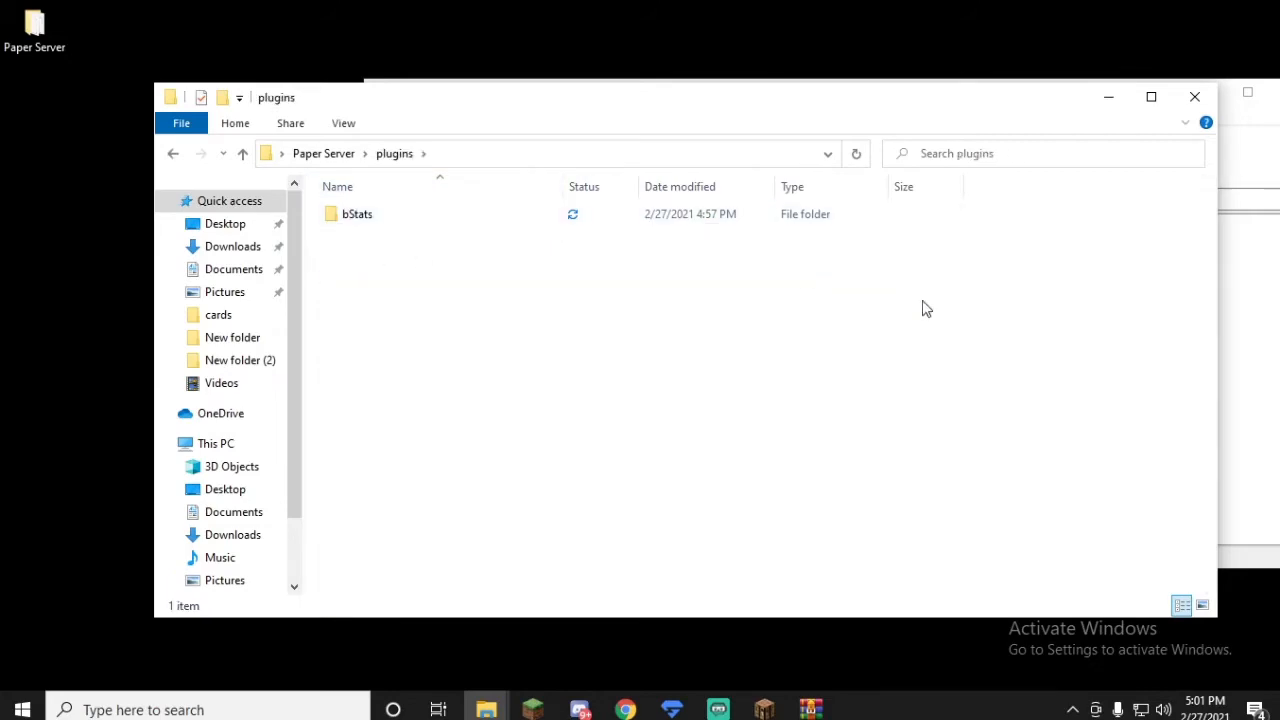
Step: Copy the EssentialsX-2.18.2.0 jar from the archive into the server's plugins folder and close the archive
{"action": "left_click", "coordinate": [1260, 316]}
{"action": "left_click_drag", "start_coordinate": [482, 95], "coordinate": [798, 95]}
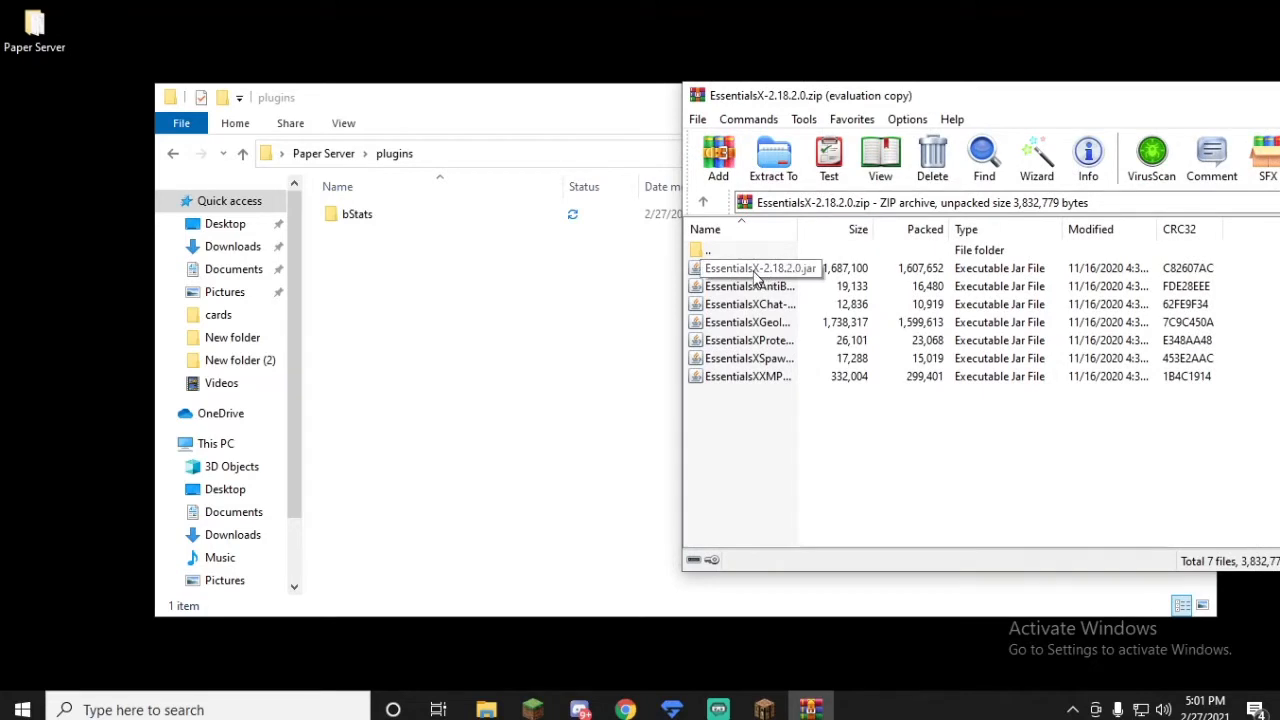
{"action": "left_click_drag", "start_coordinate": [728, 270], "coordinate": [336, 297]}
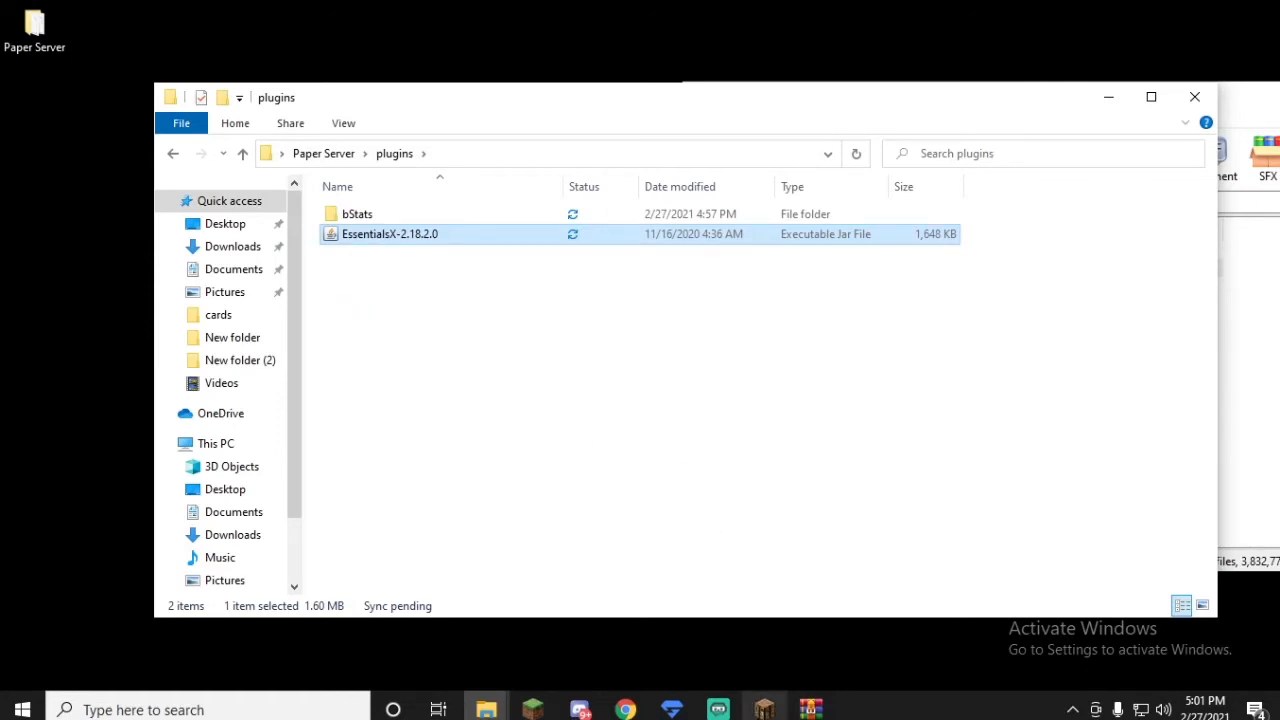
{"action": "mouse_move", "coordinate": [764, 708]}
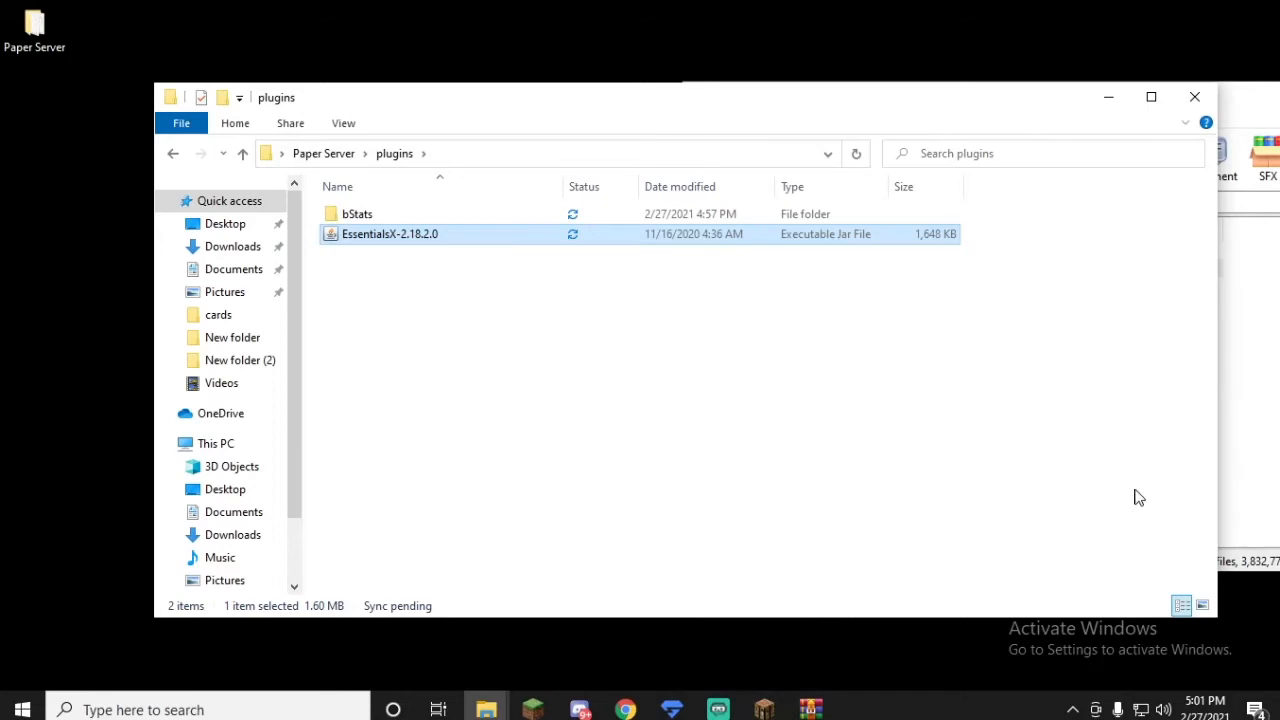
{"action": "left_click", "coordinate": [1257, 374]}
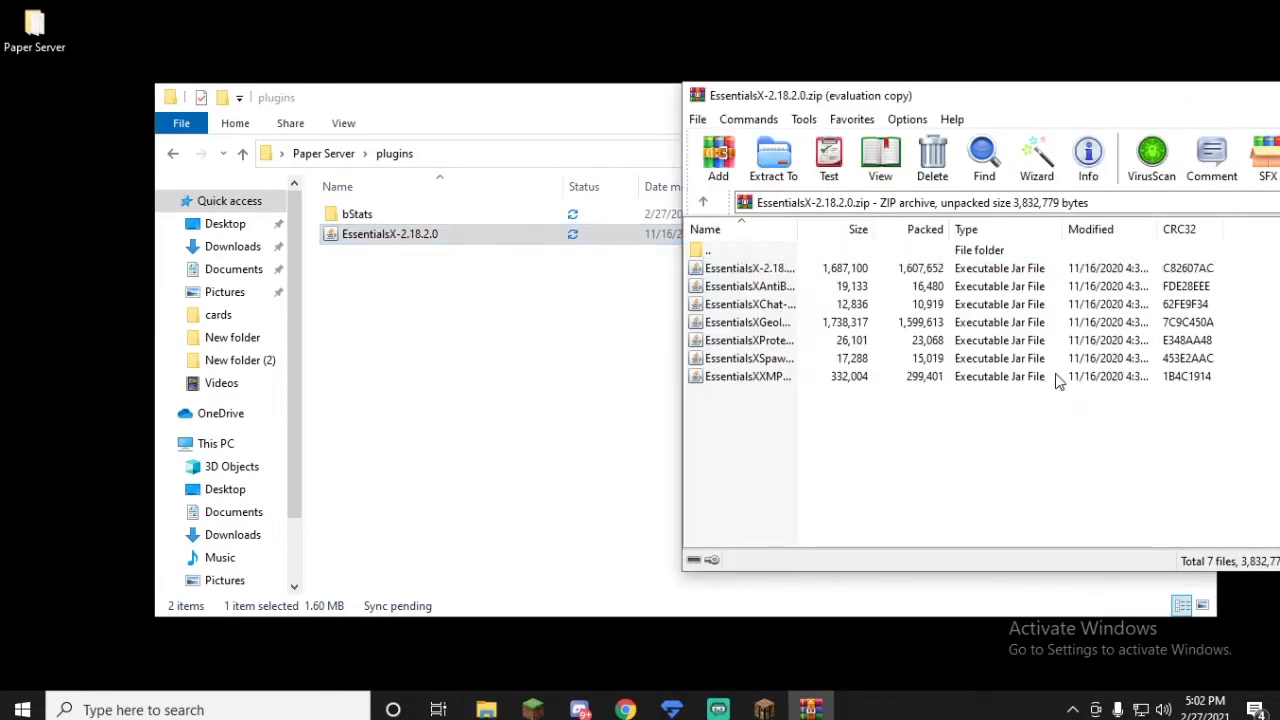
{"action": "left_click_drag", "start_coordinate": [1089, 102], "coordinate": [731, 91]}
{"action": "left_click_drag", "start_coordinate": [903, 82], "coordinate": [742, 78]}
{"action": "left_click", "coordinate": [1106, 77]}
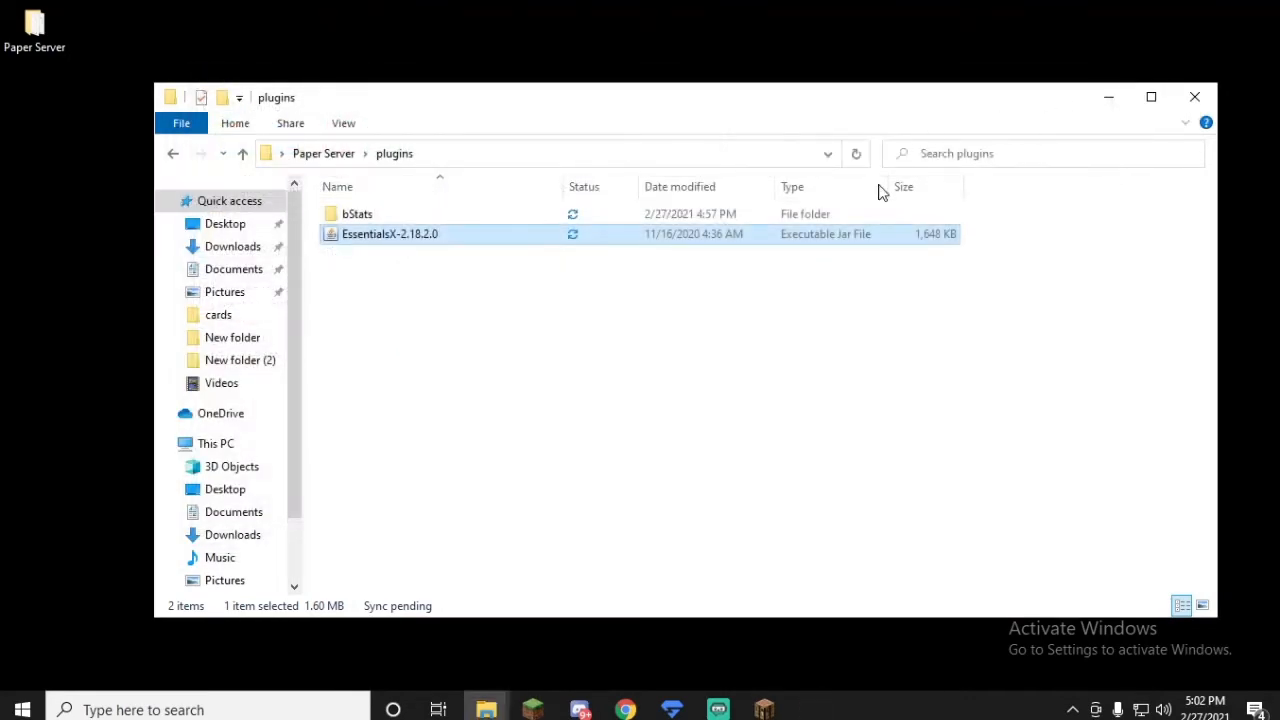
Step: Start the server from the server jar in the Paper Server folder and join Paper Server in Minecraft
{"action": "key", "text": "BackSpace"}
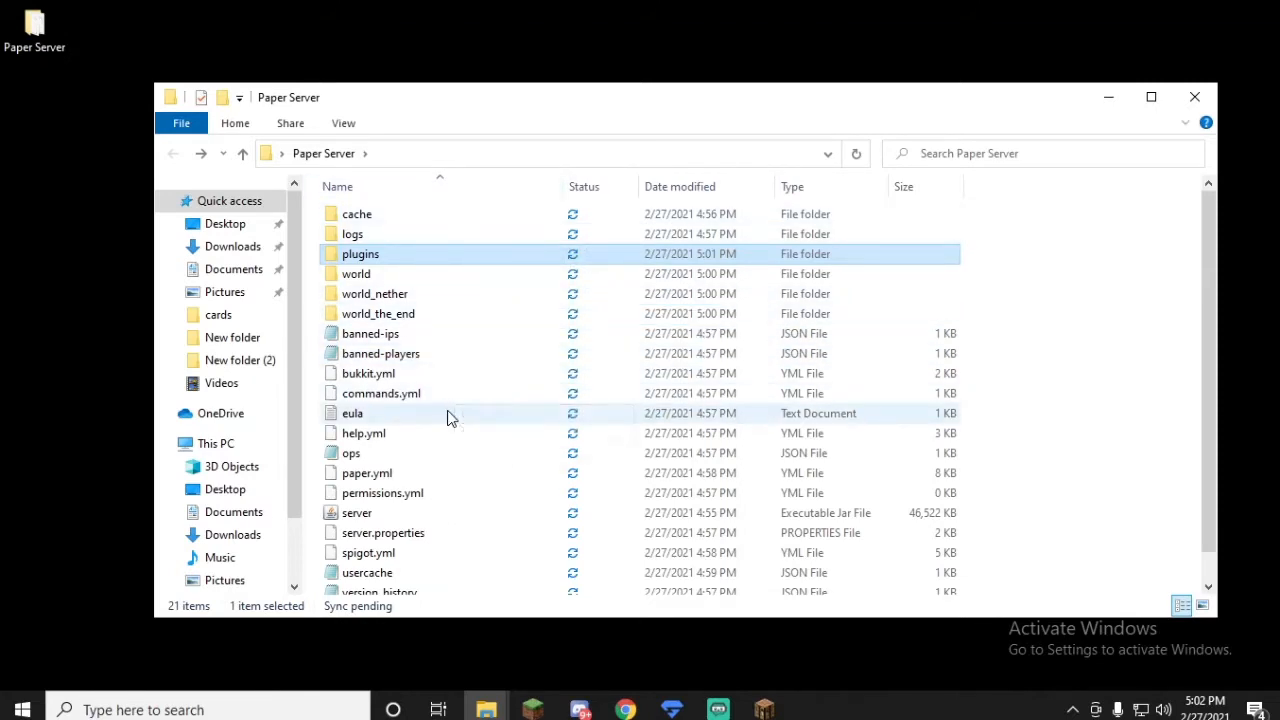
{"action": "double_click", "coordinate": [360, 516]}
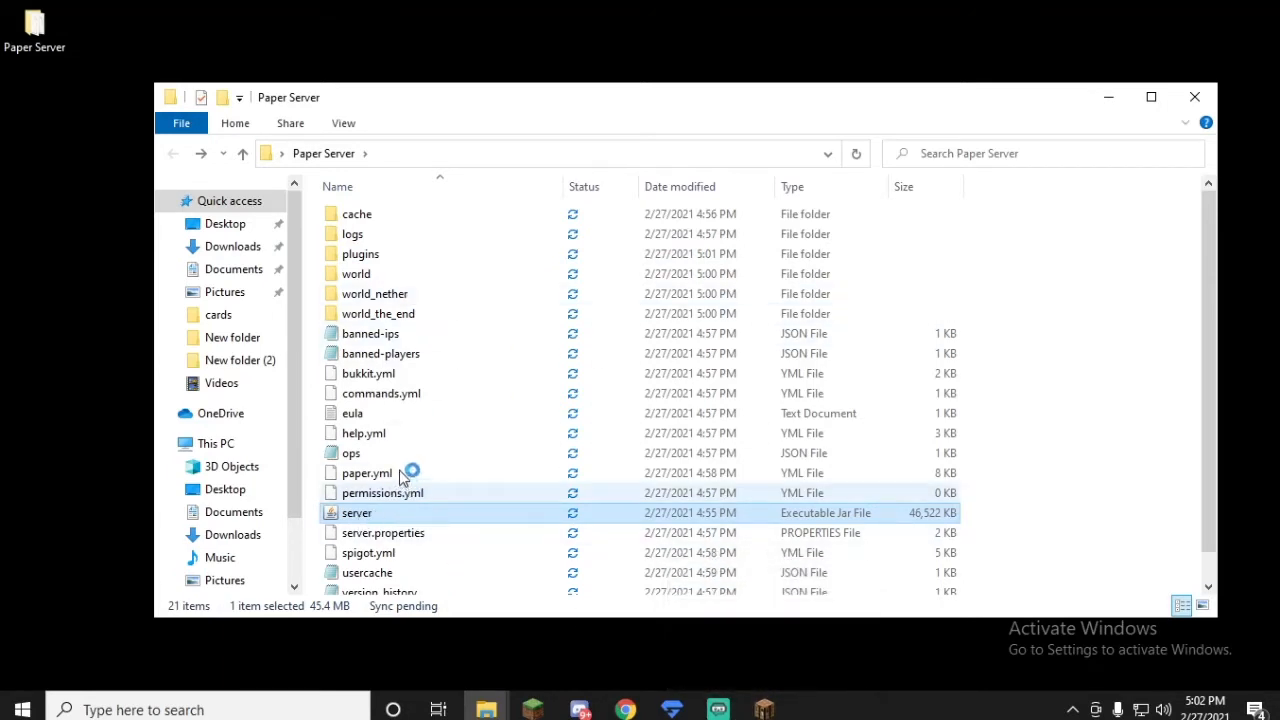
{"action": "scroll", "coordinate": [400, 480], "scroll_direction": "down", "scroll_amount": 1}
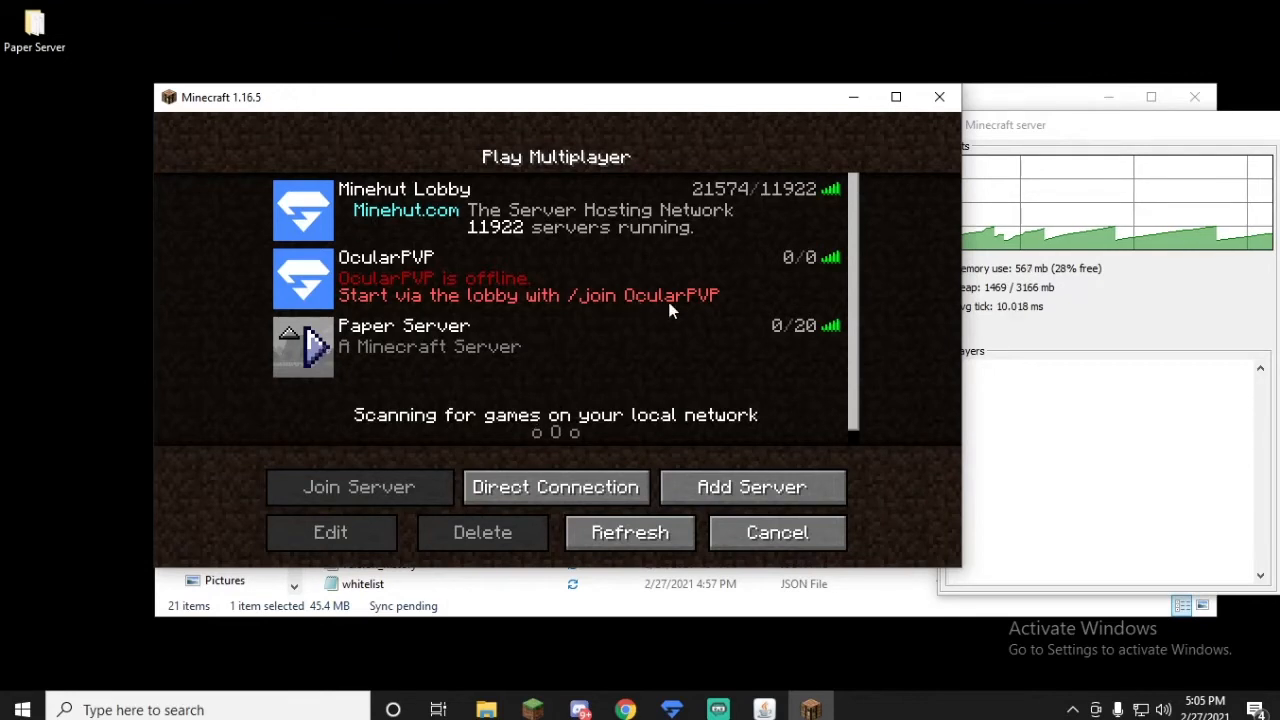
{"action": "double_click", "coordinate": [665, 338]}
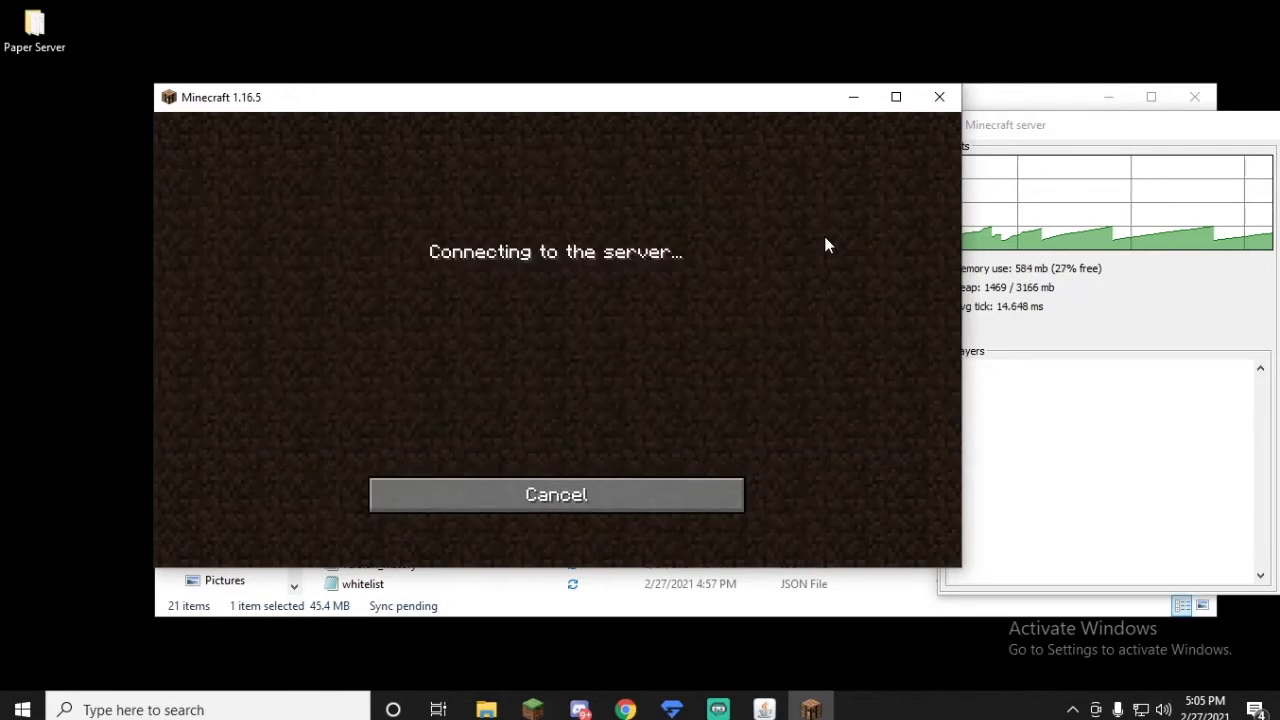
Step: Grant the joined player operator status with the op command in the Minecraft server console
{"action": "left_click_drag", "start_coordinate": [1016, 126], "coordinate": [986, 138]}
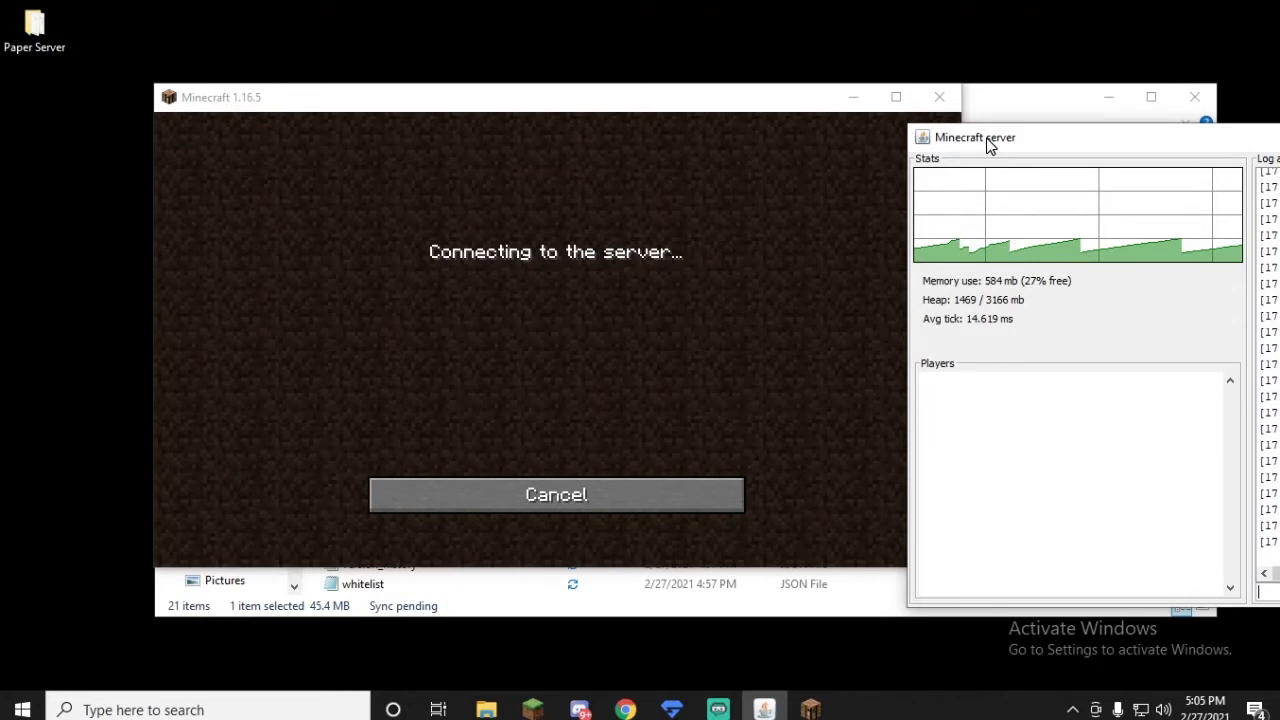
{"action": "left_click_drag", "start_coordinate": [988, 145], "coordinate": [908, 126]}
{"action": "left_click", "coordinate": [1192, 572]}
{"action": "type", "text": "/"}
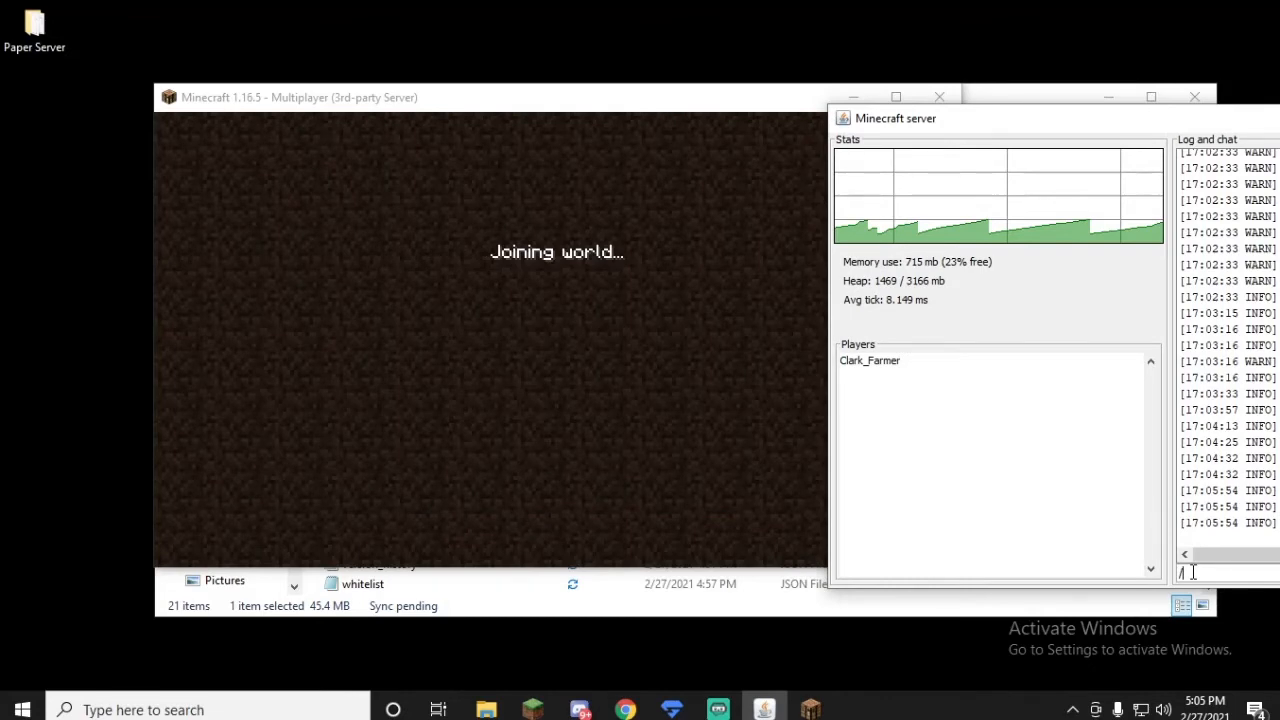
{"action": "key", "text": "BackSpace"}
{"action": "type", "text": "op"}
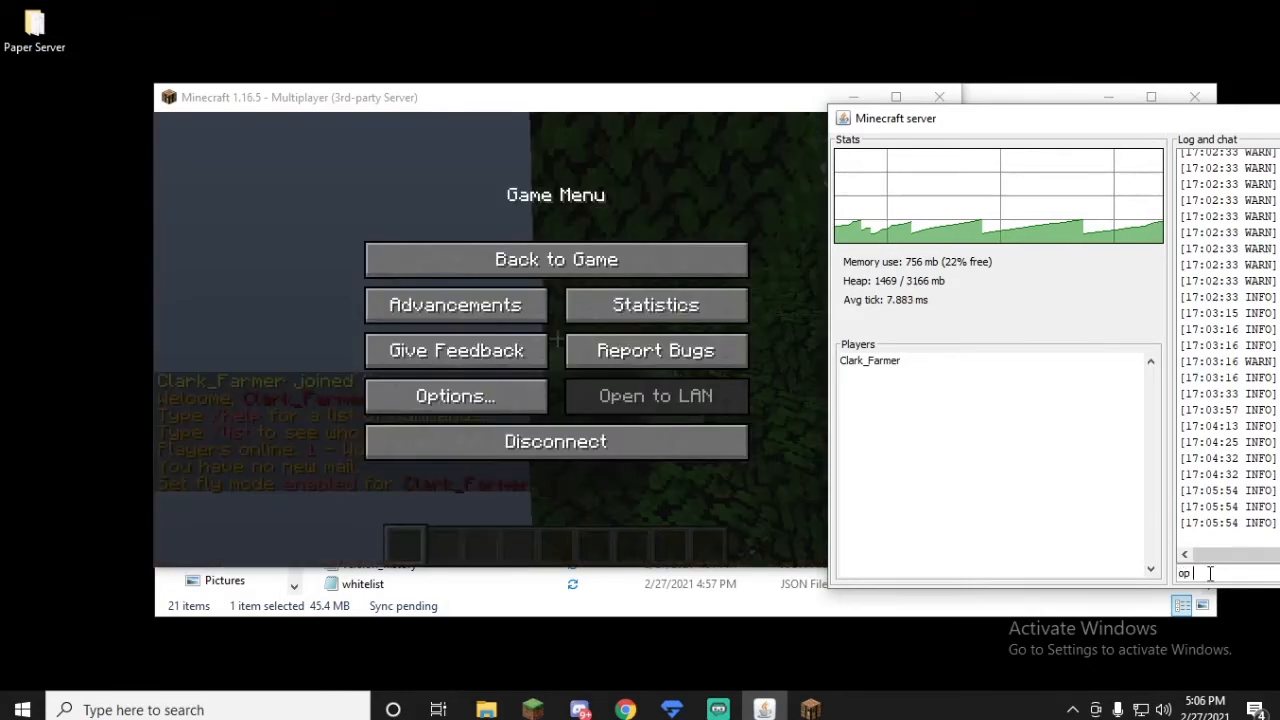
{"action": "type", "text": " clark_farmer"}
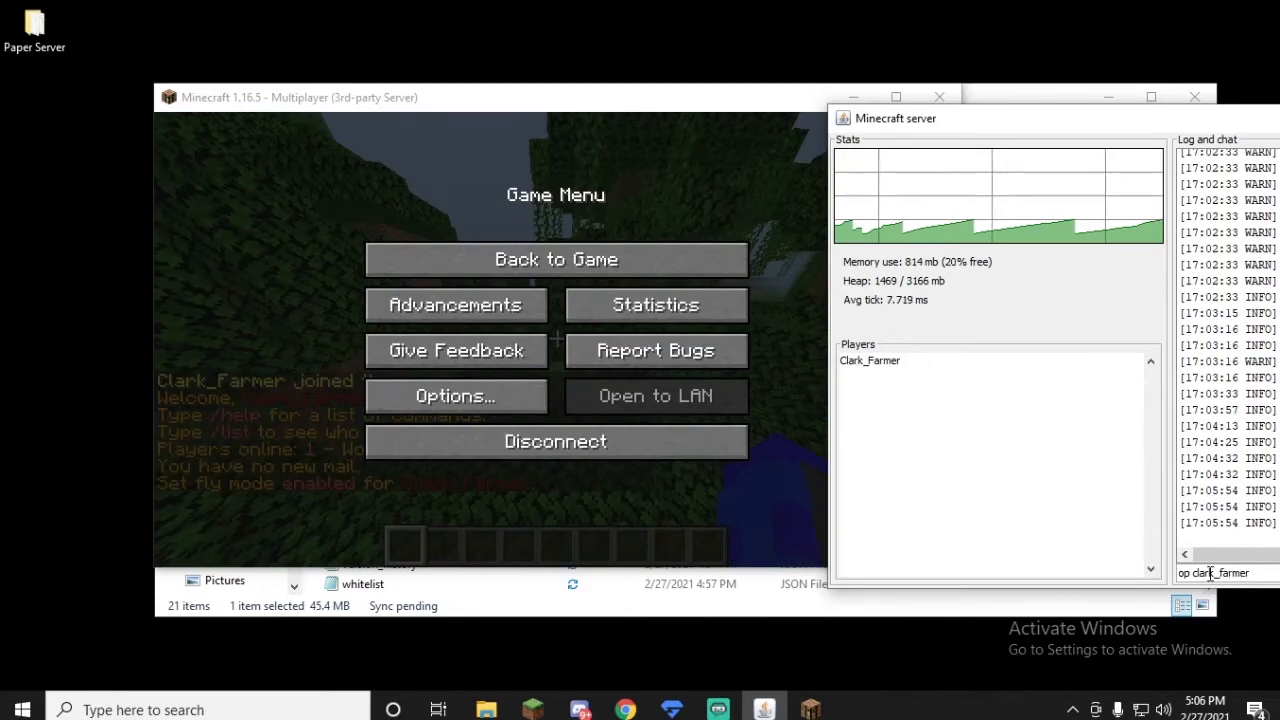
{"action": "key", "text": "Return"}
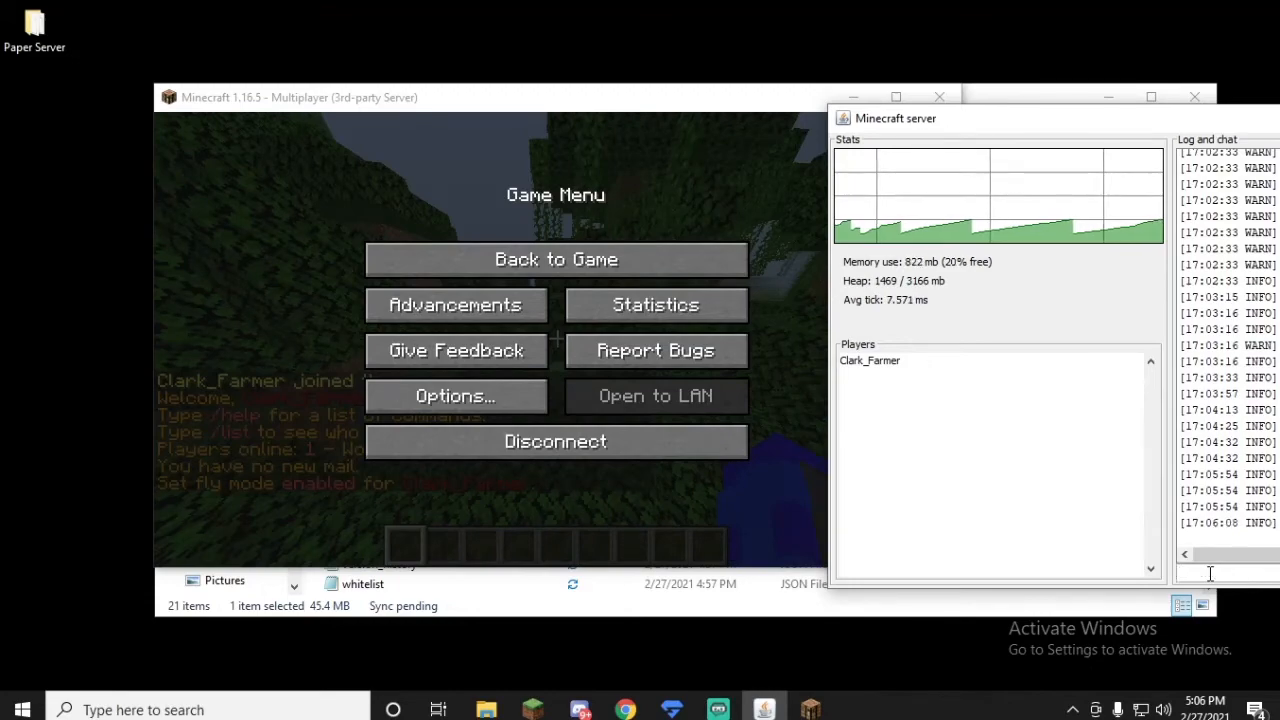
Step: Return to the game and set the player's walking speed to 2 with the /speed command
{"action": "left_click", "coordinate": [480, 262]}
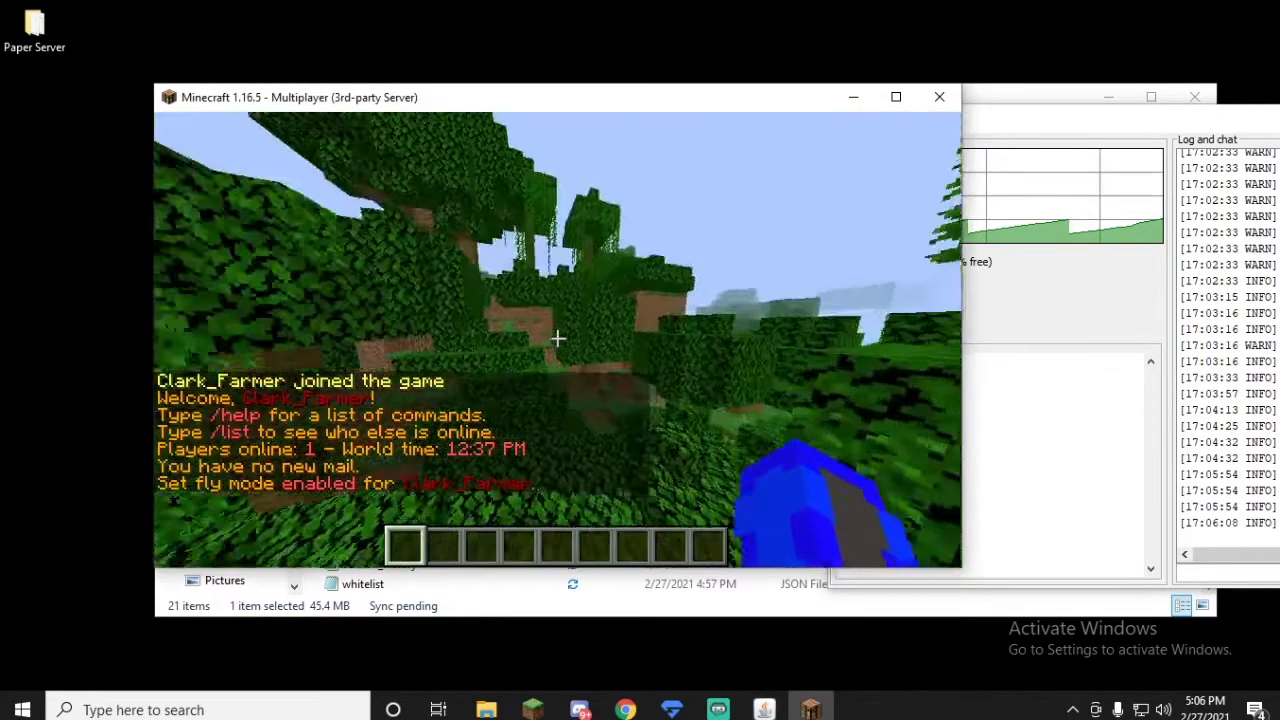
{"action": "key", "text": "w"}
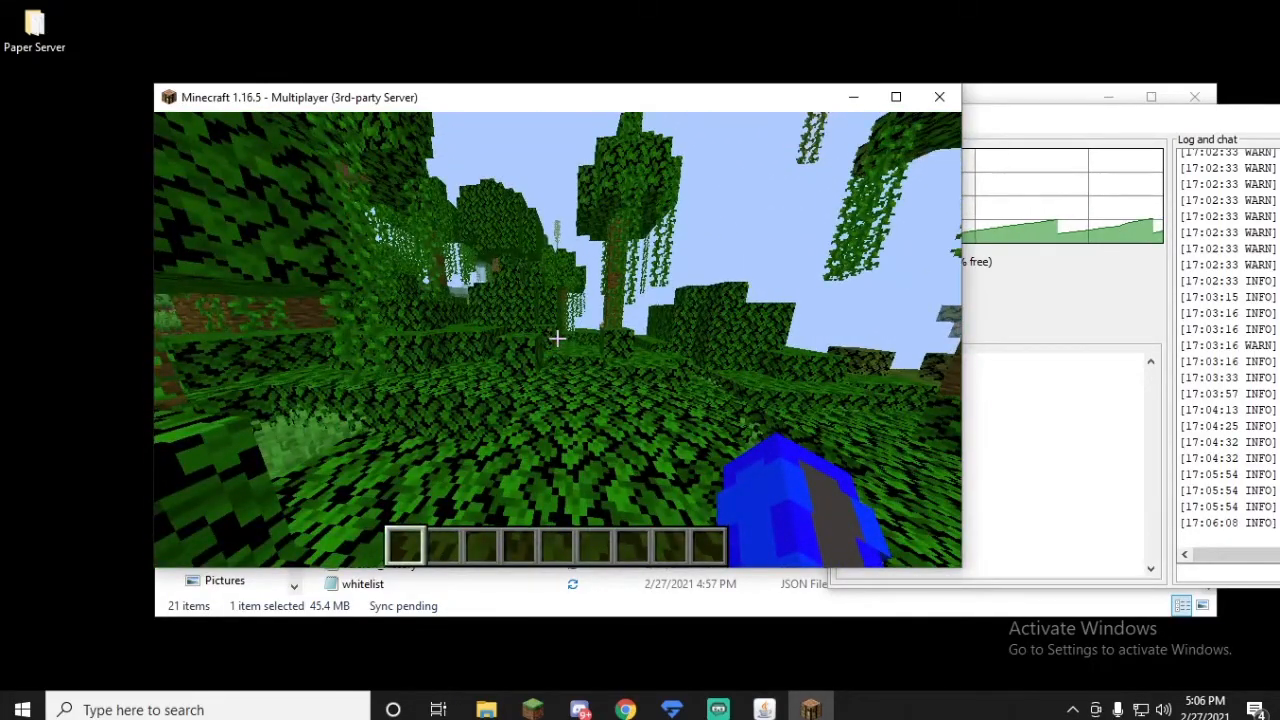
{"action": "key", "text": "w"}
{"action": "key", "text": "slash"}
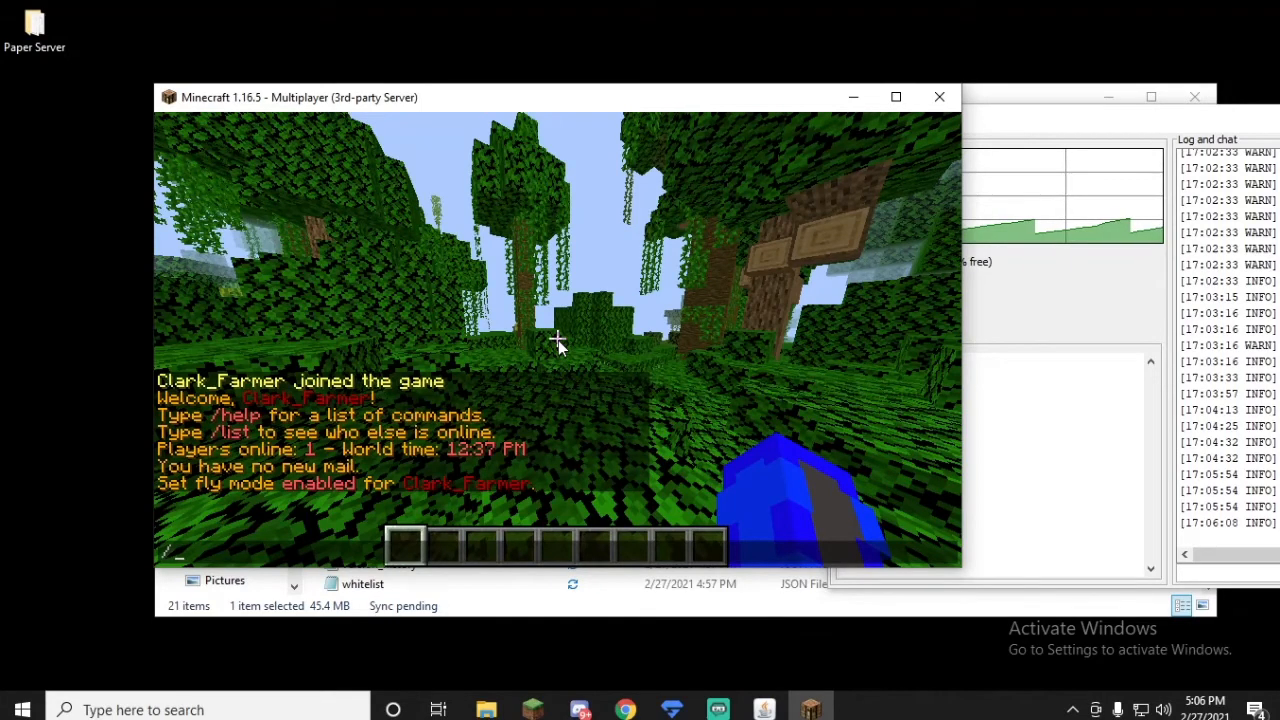
{"action": "type", "text": "speed 1"}
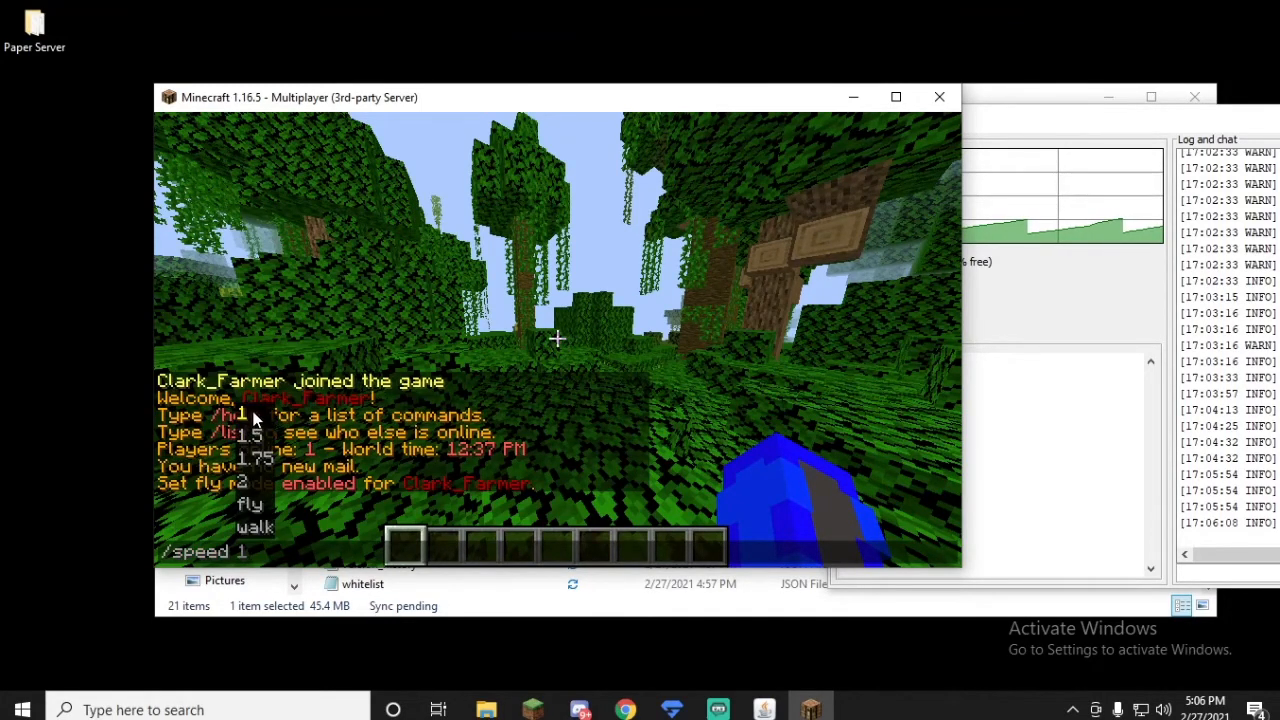
{"action": "left_click", "coordinate": [243, 507]}
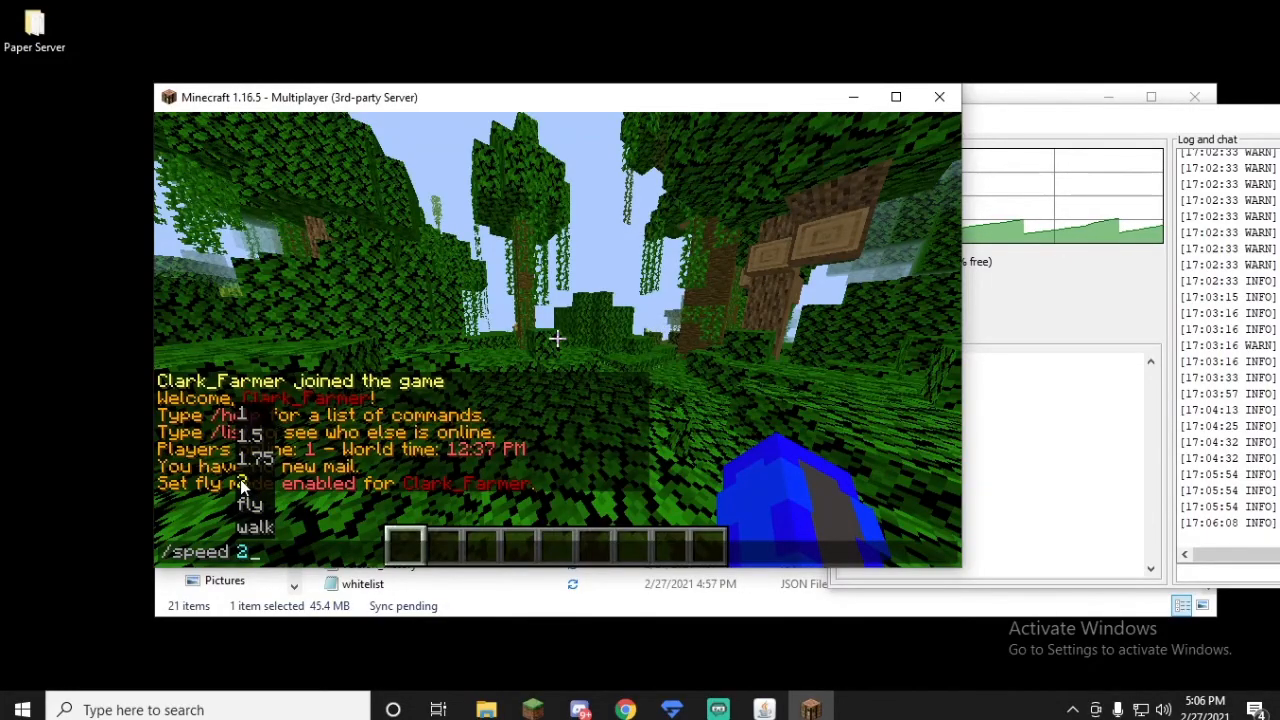
{"action": "key", "text": "Return"}
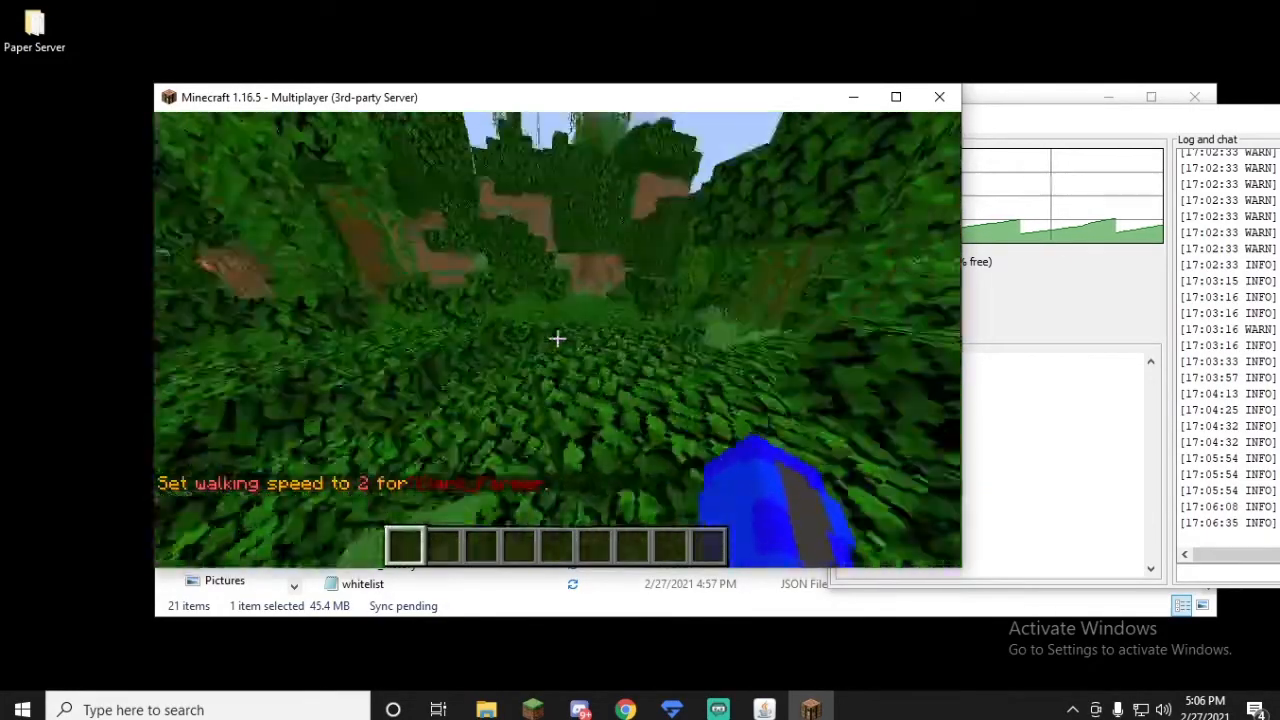
{"action": "key", "text": "w"}
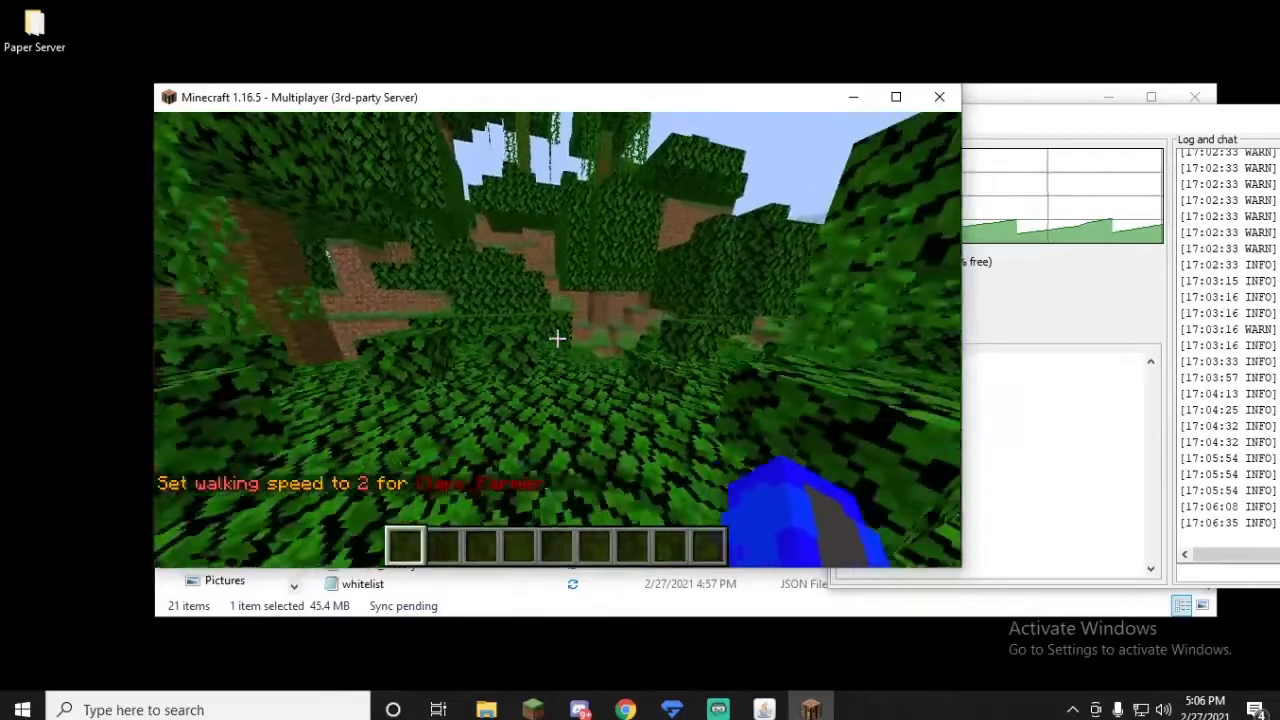
Step: Set the player's walking speed to 1 with the /speed command
{"action": "key", "text": "t"}
{"action": "key", "text": "Up"}
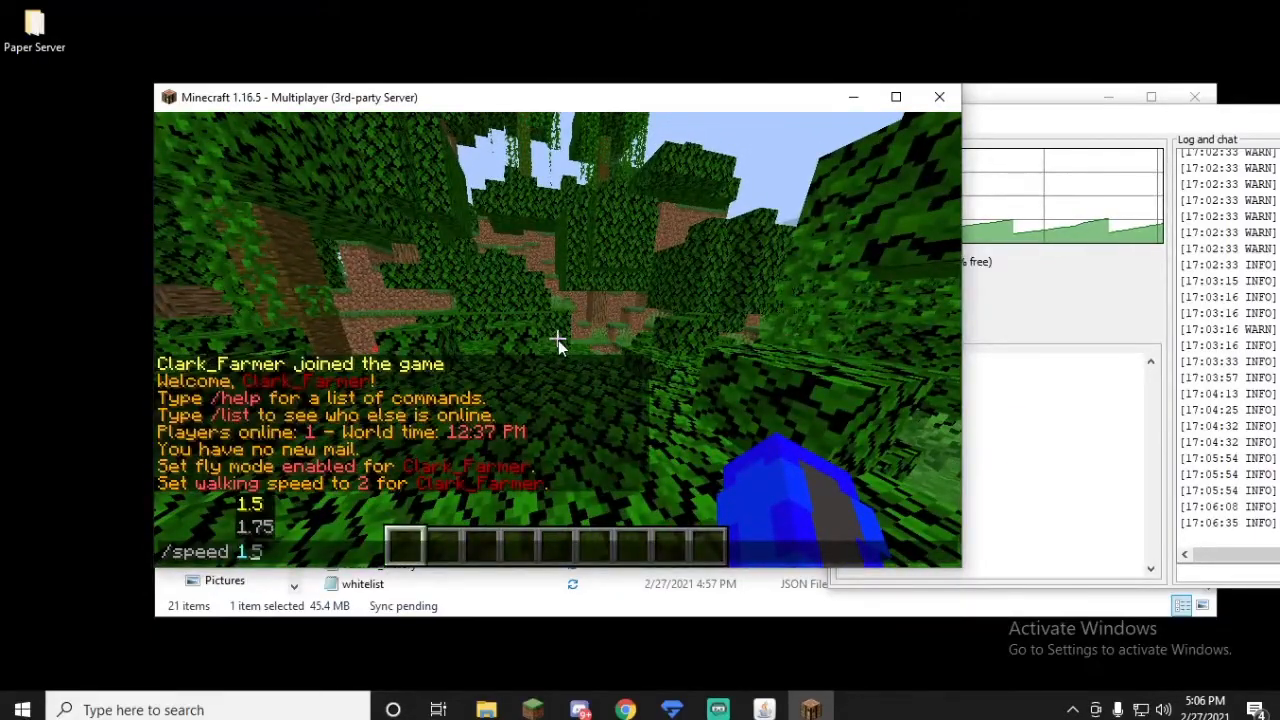
{"action": "type", "text": "1"}
{"action": "key", "text": "Return"}
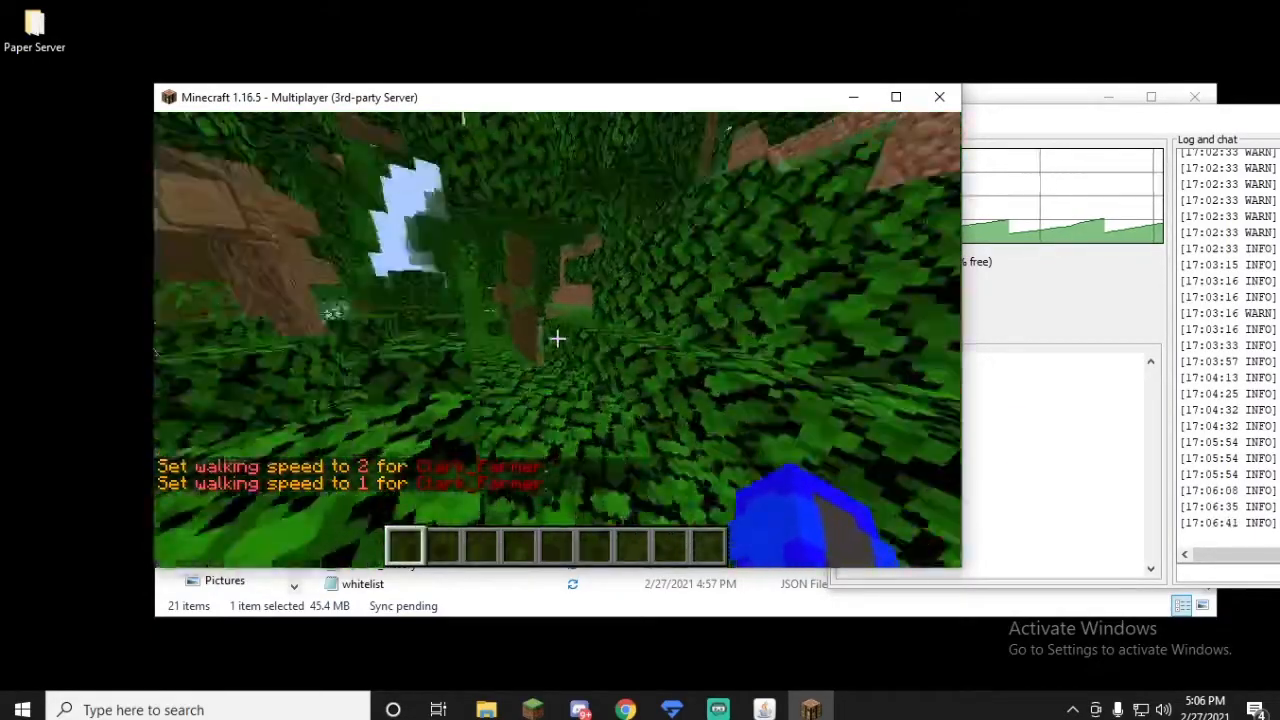
Step: Set the player's walking speed to 10 with the /speed command and walk around to test it
{"action": "key", "text": "slash"}
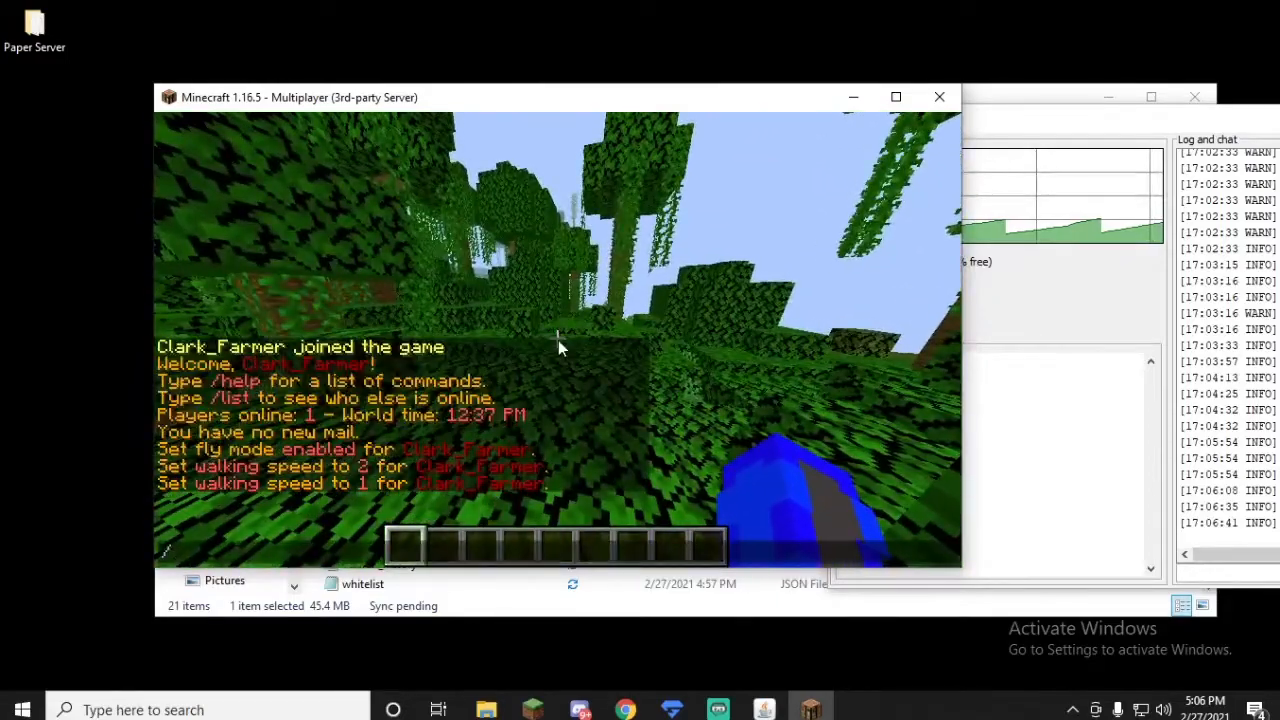
{"action": "key", "text": "Up"}
{"action": "type", "text": "0"}
{"action": "key", "text": "Return"}
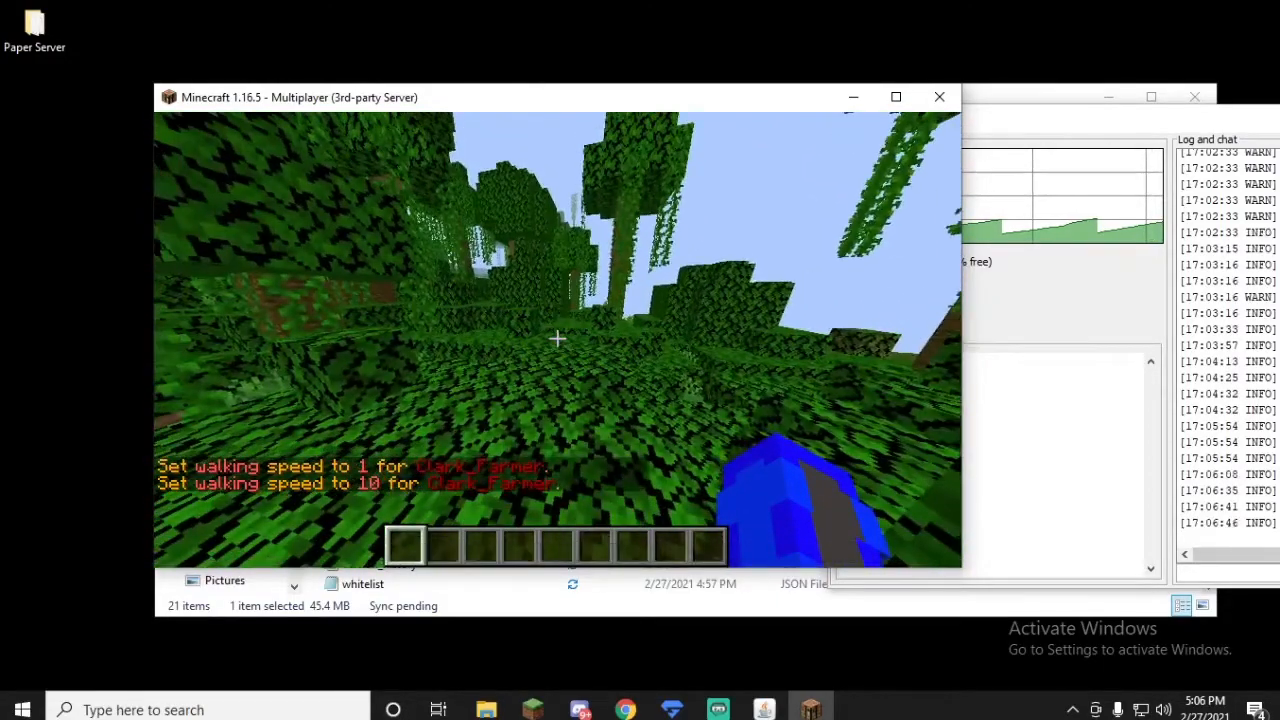
{"action": "key", "text": "w"}
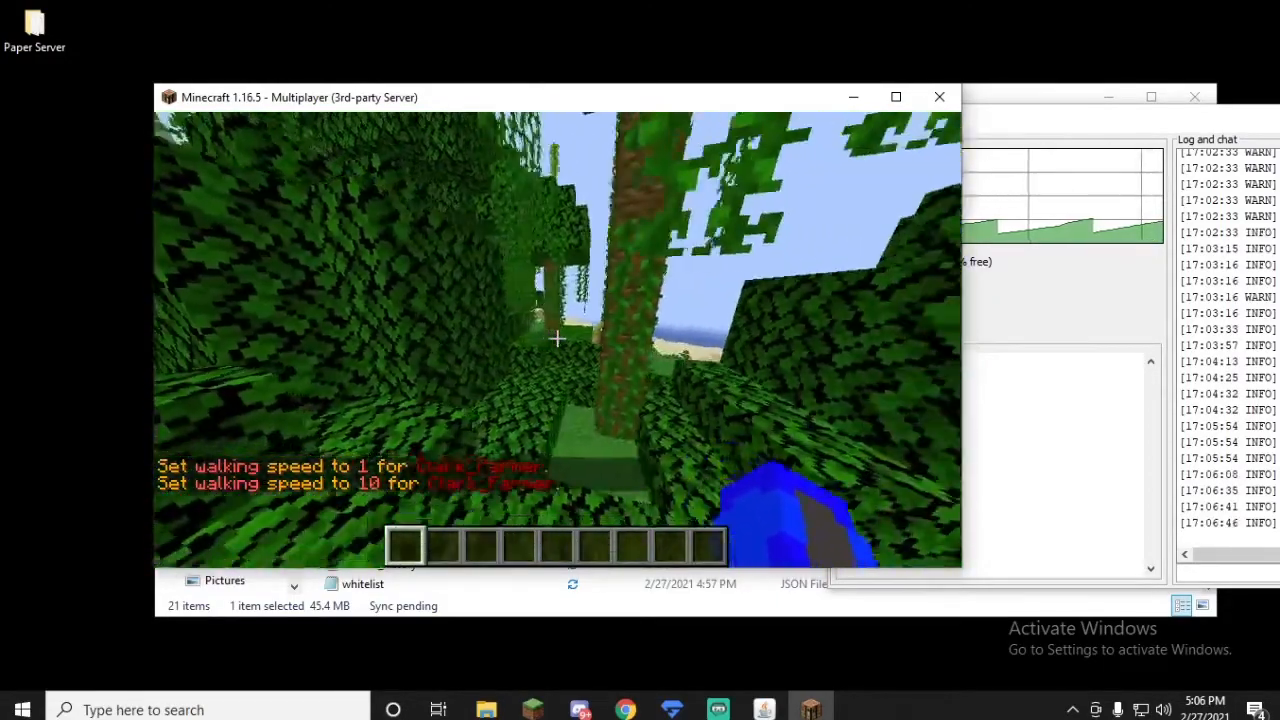
{"action": "key", "text": "w"}
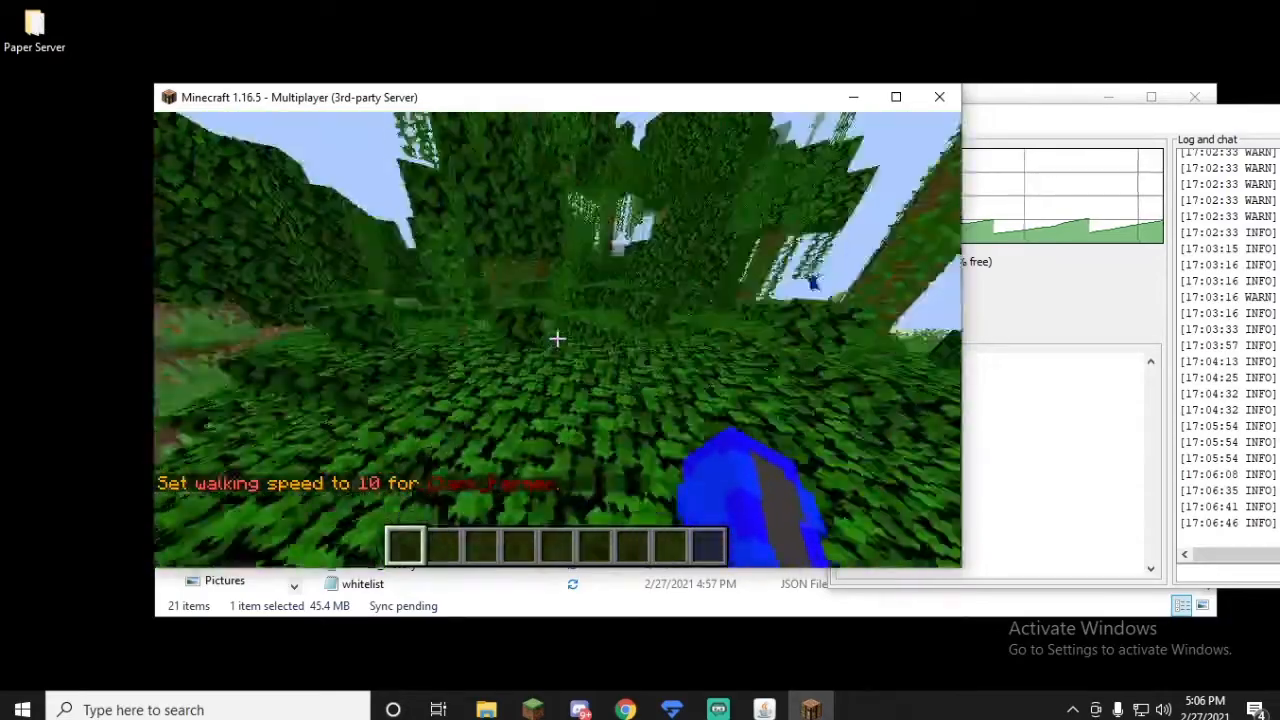
Step: Disconnect from Paper Server and move the browser window with the EssentialsX page out of the way
{"action": "key", "text": "Escape"}
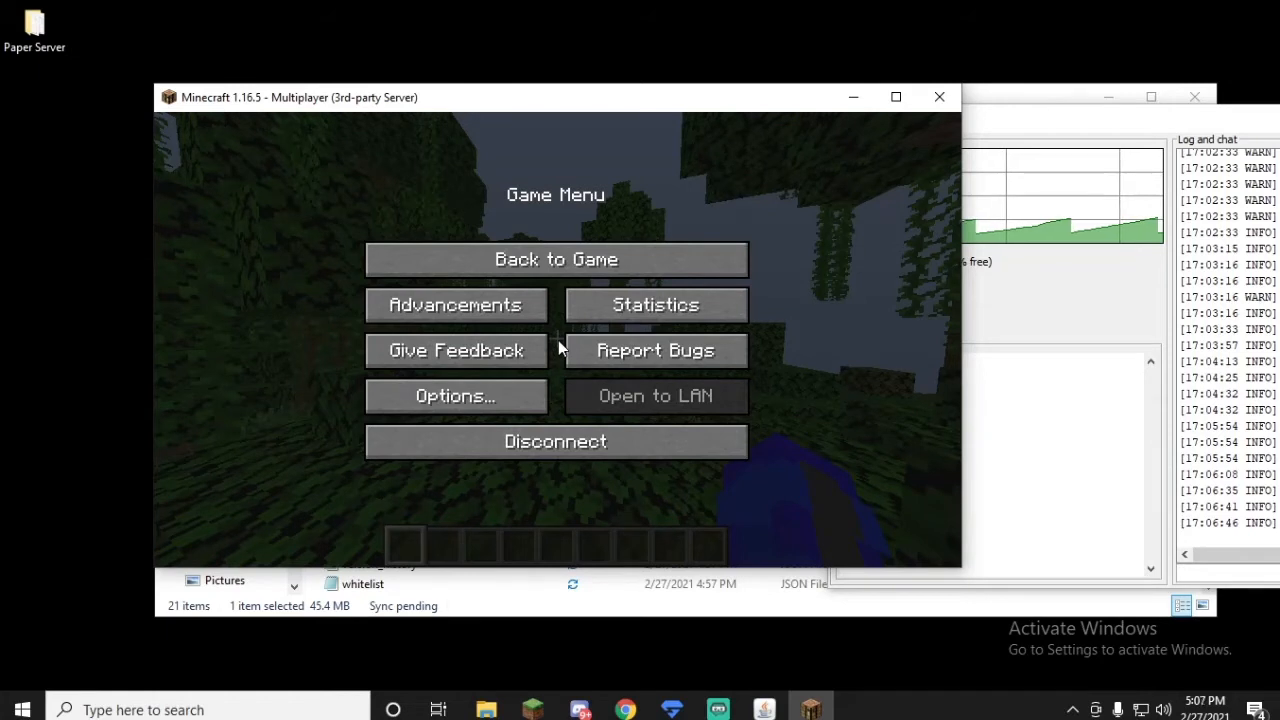
{"action": "left_click", "coordinate": [545, 445]}
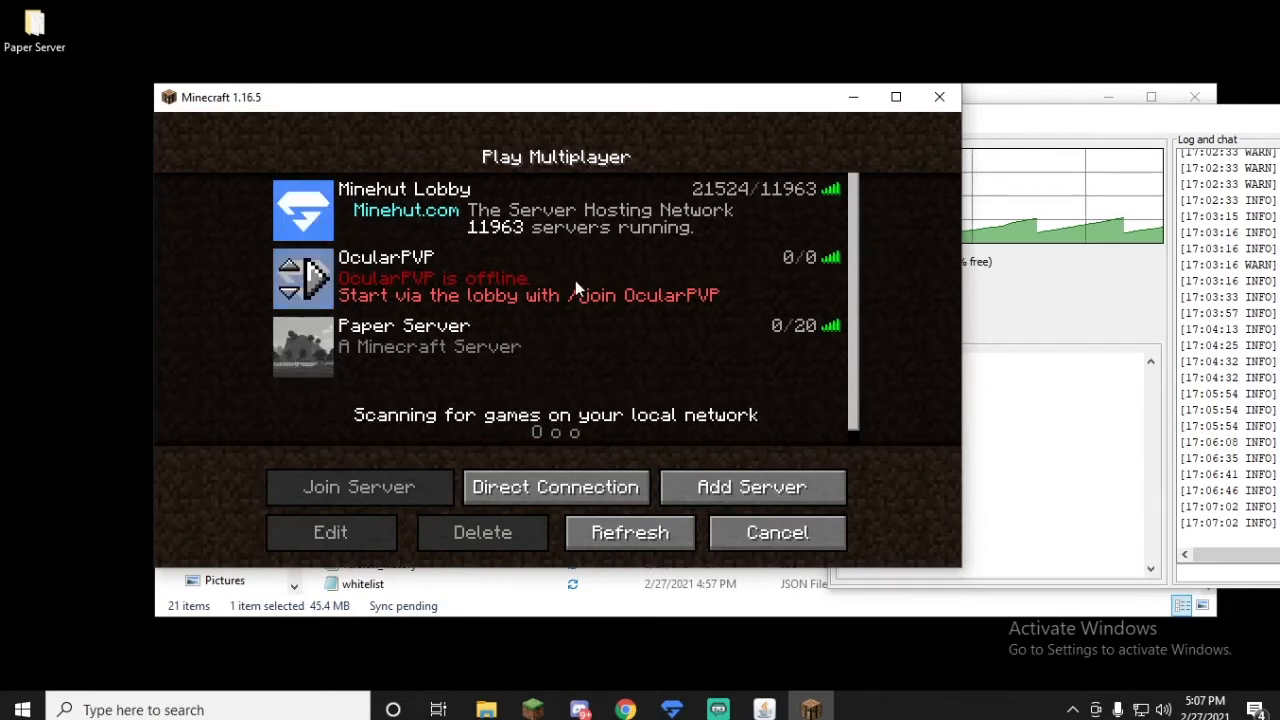
{"action": "left_click", "coordinate": [625, 709]}
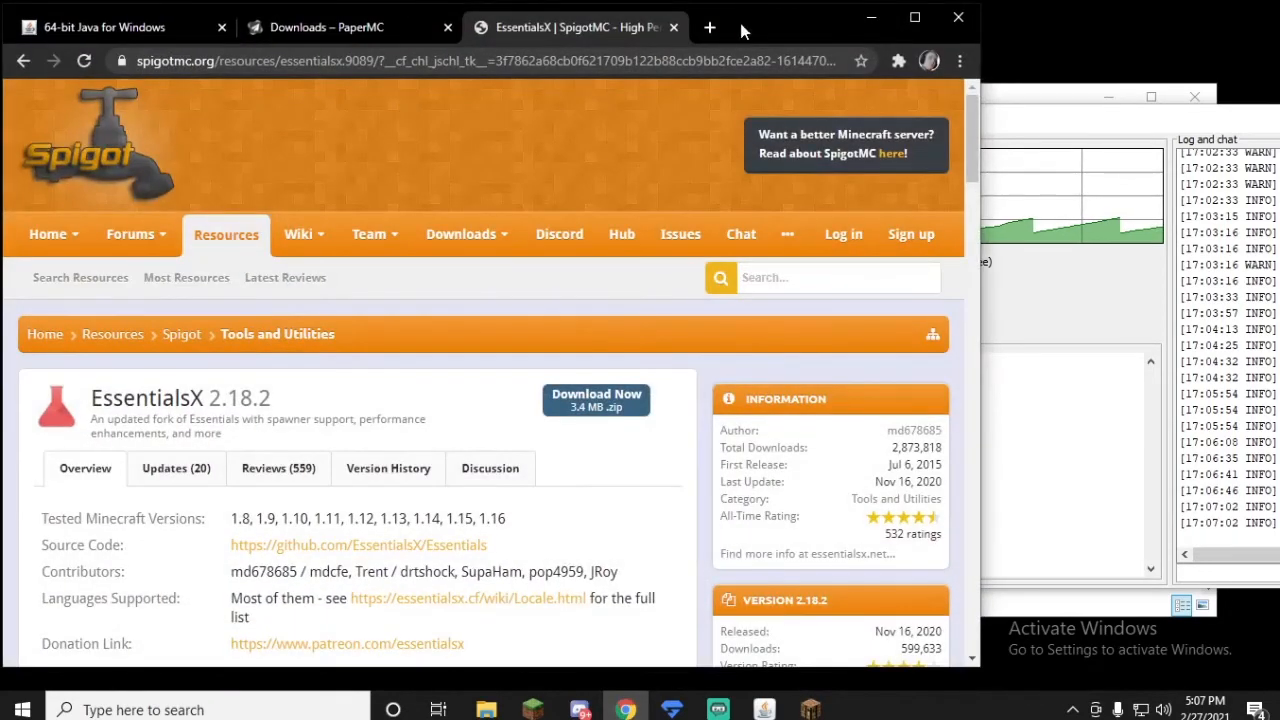
{"action": "left_click_drag", "start_coordinate": [743, 28], "coordinate": [0, 120]}
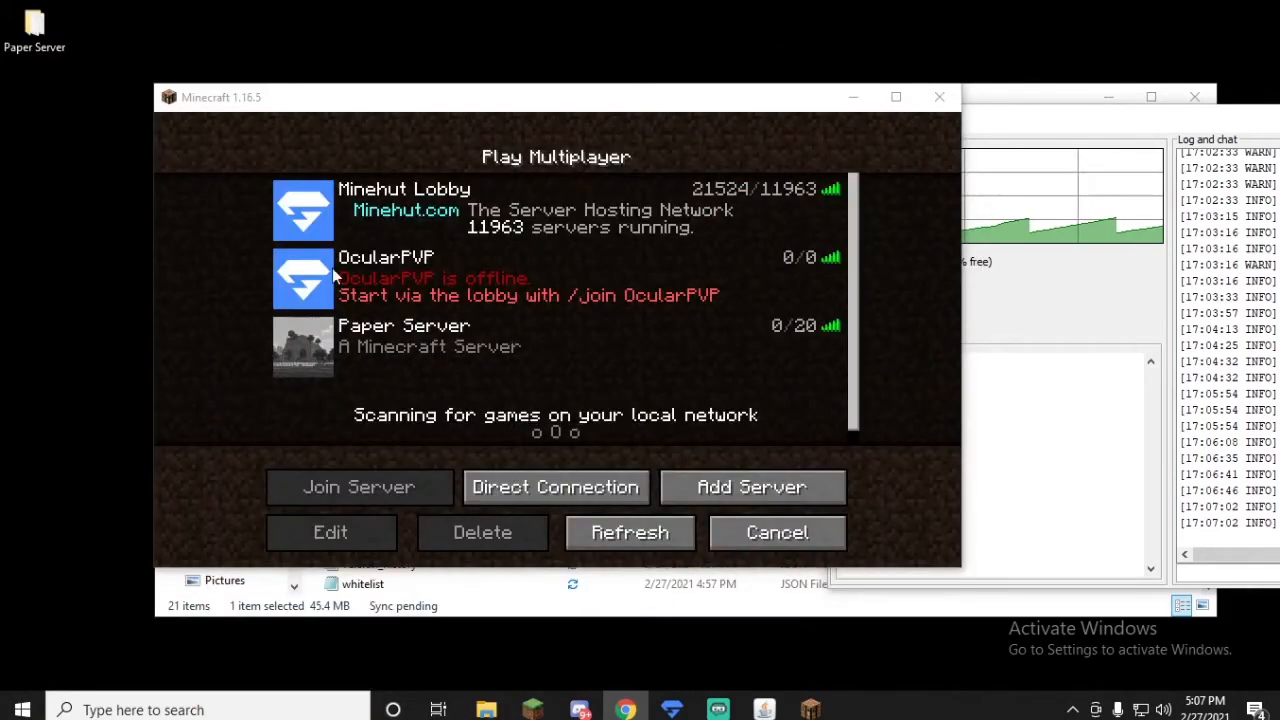
Step: Open server.properties from the Paper Server folder in Notepad, as the default app for .properties files, and go to the end of the motd line
{"action": "left_click", "coordinate": [664, 604]}
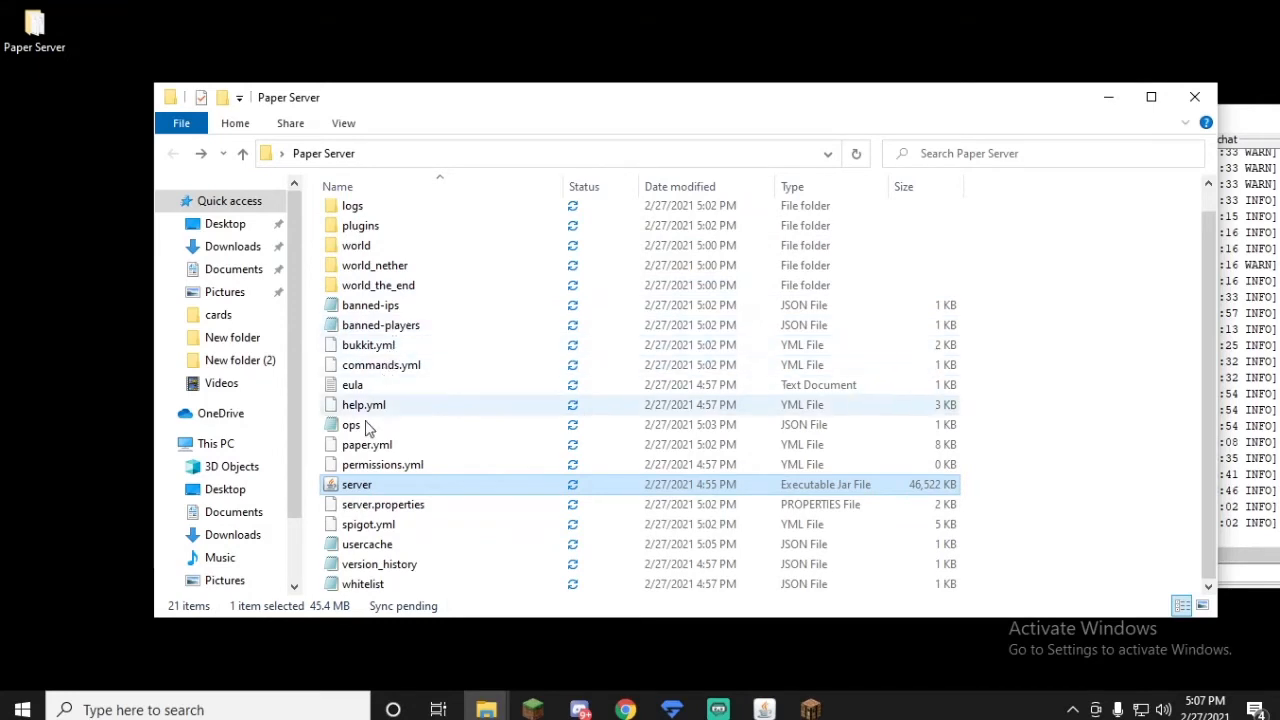
{"action": "left_click", "coordinate": [421, 511]}
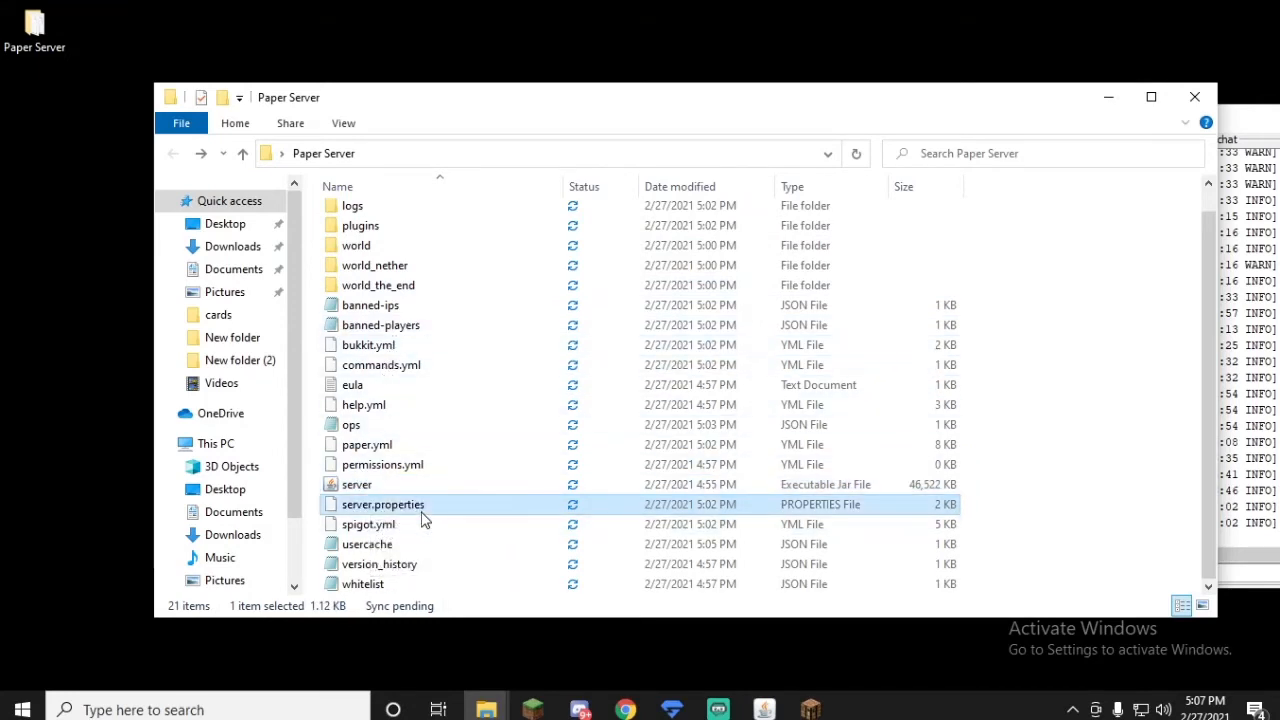
{"action": "double_click", "coordinate": [421, 519]}
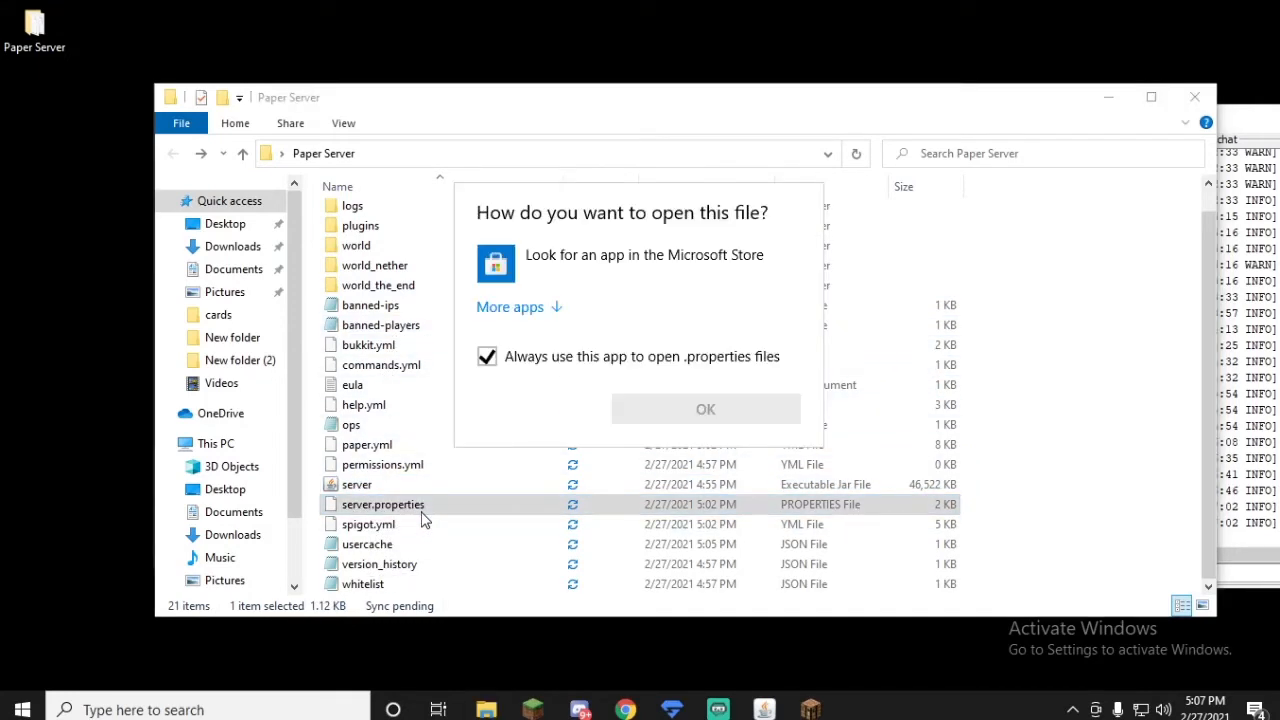
{"action": "left_click", "coordinate": [545, 306]}
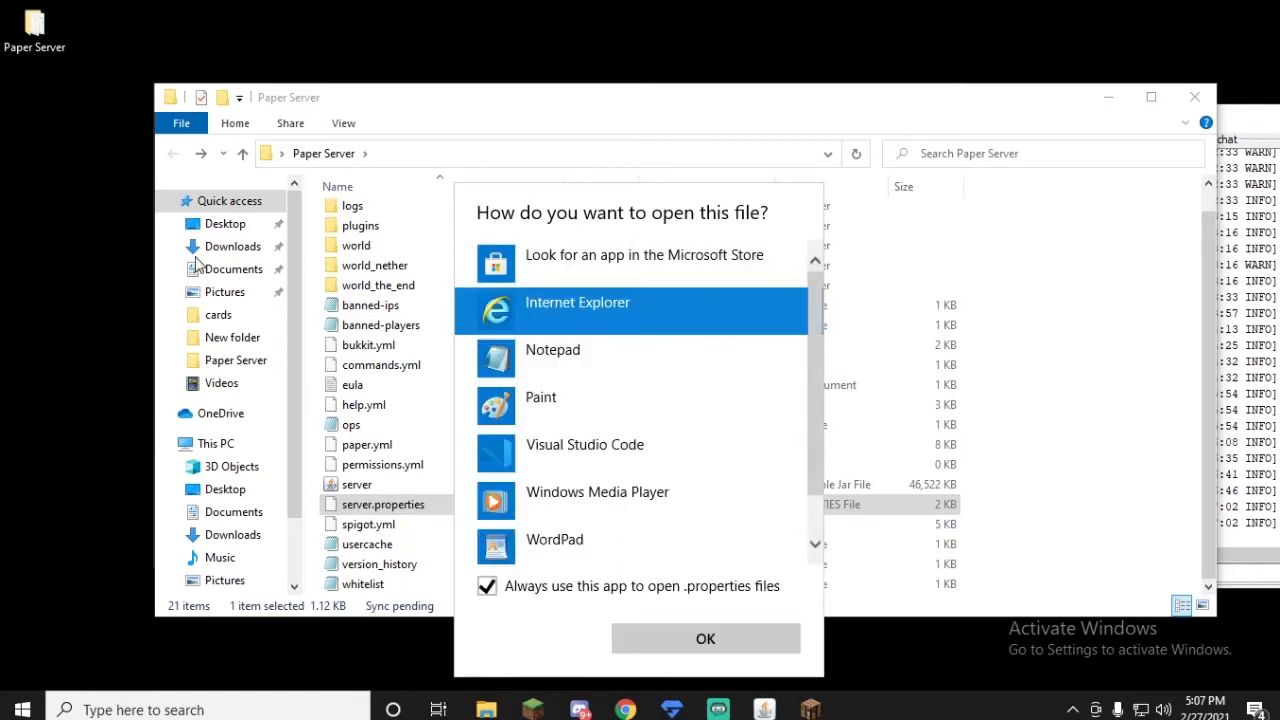
{"action": "left_click", "coordinate": [565, 362]}
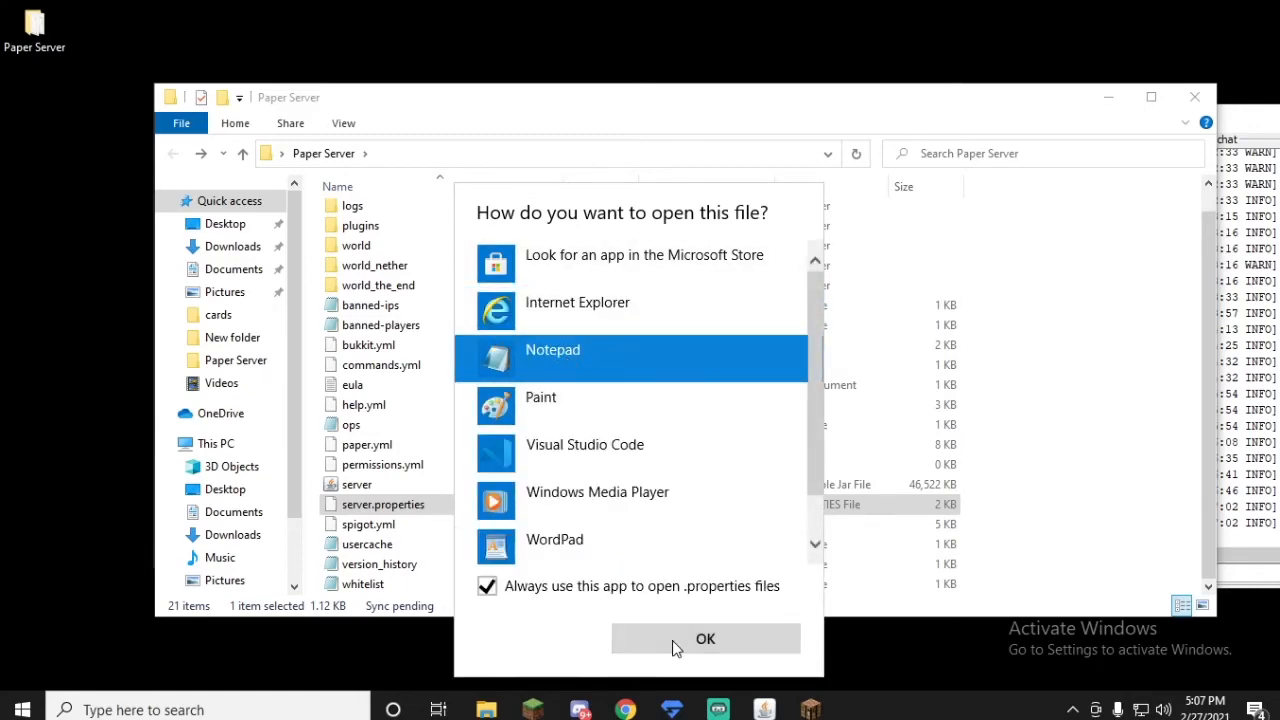
{"action": "left_click", "coordinate": [702, 639]}
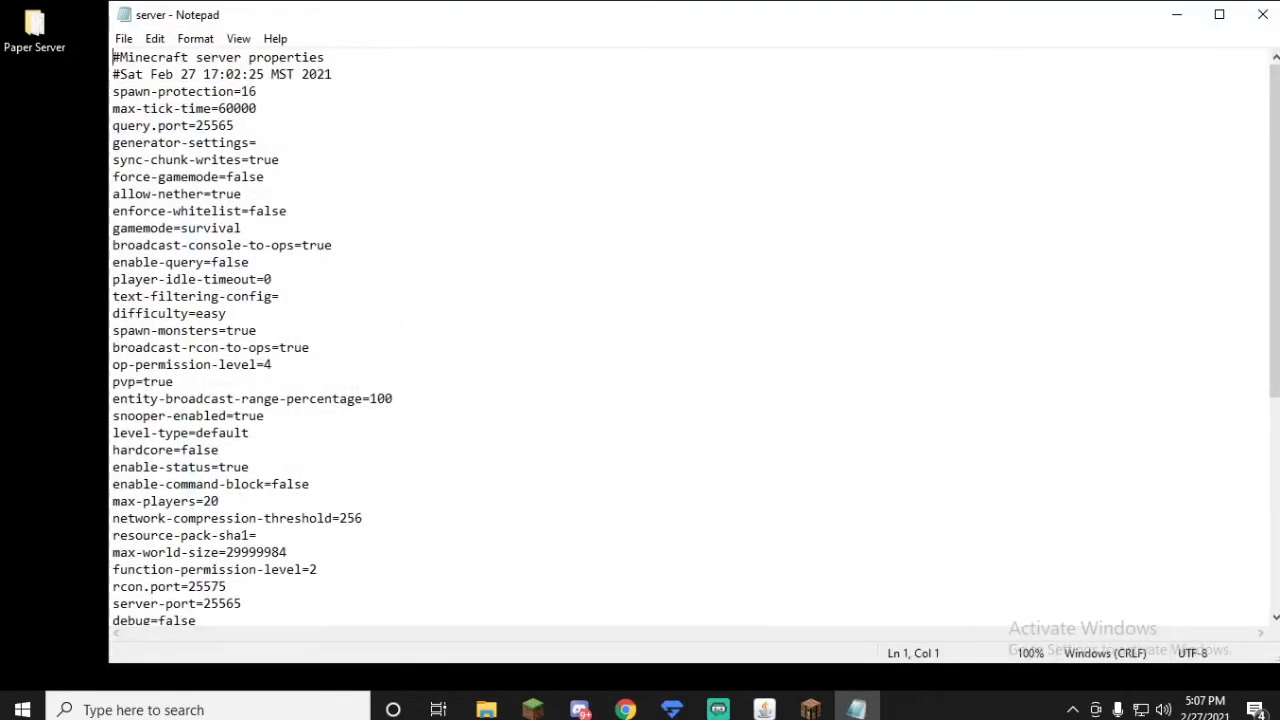
{"action": "key", "text": "alt+Tab"}
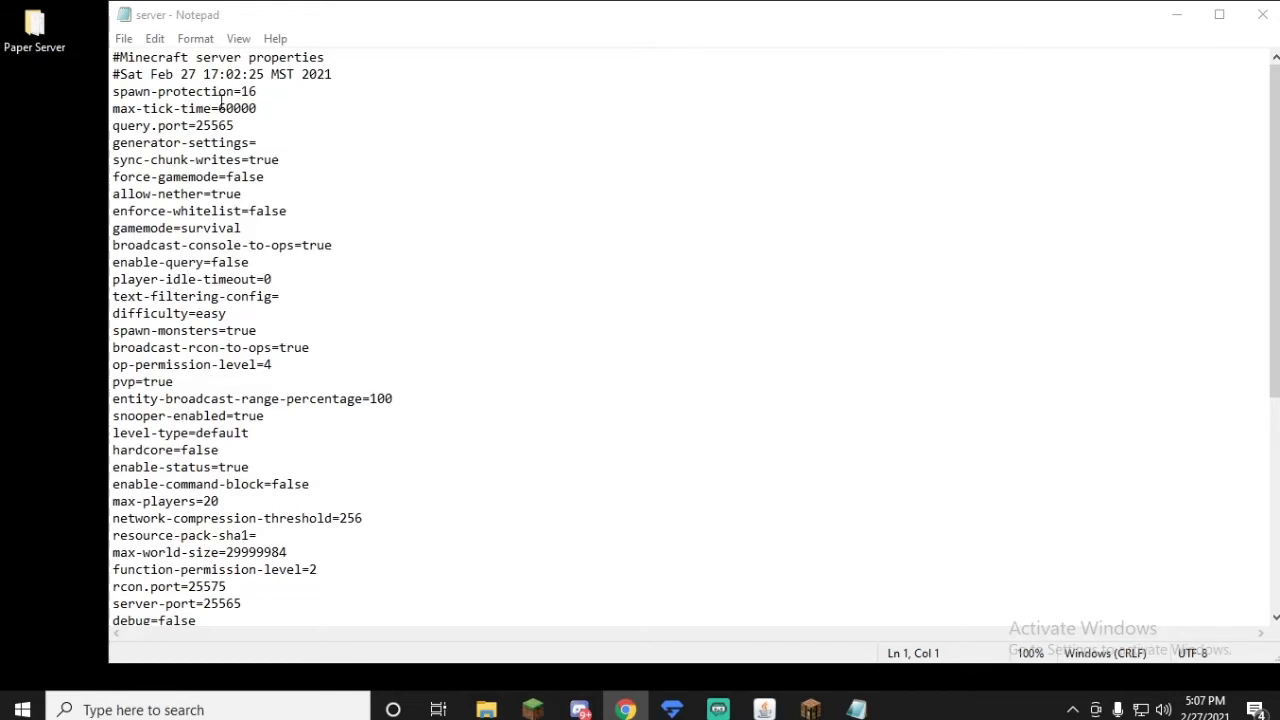
{"action": "scroll", "coordinate": [198, 115], "scroll_direction": "down", "scroll_amount": 1}
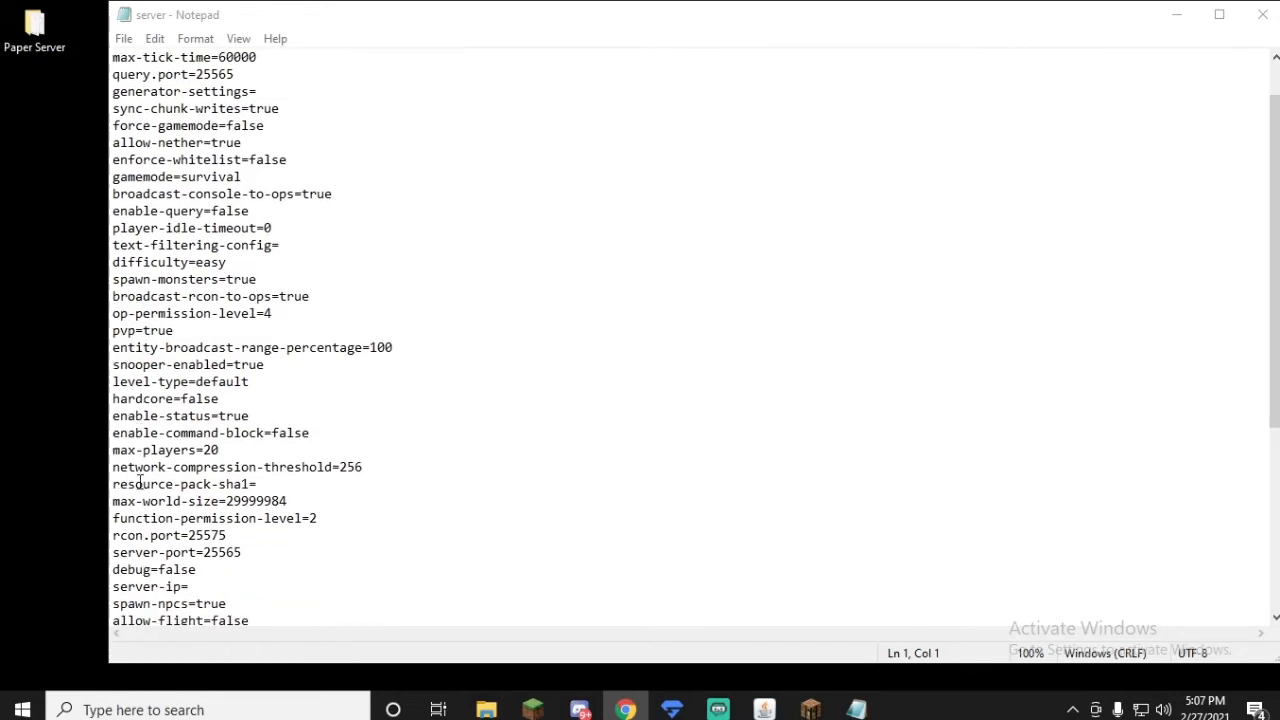
{"action": "scroll", "coordinate": [140, 482], "scroll_direction": "down", "scroll_amount": 4}
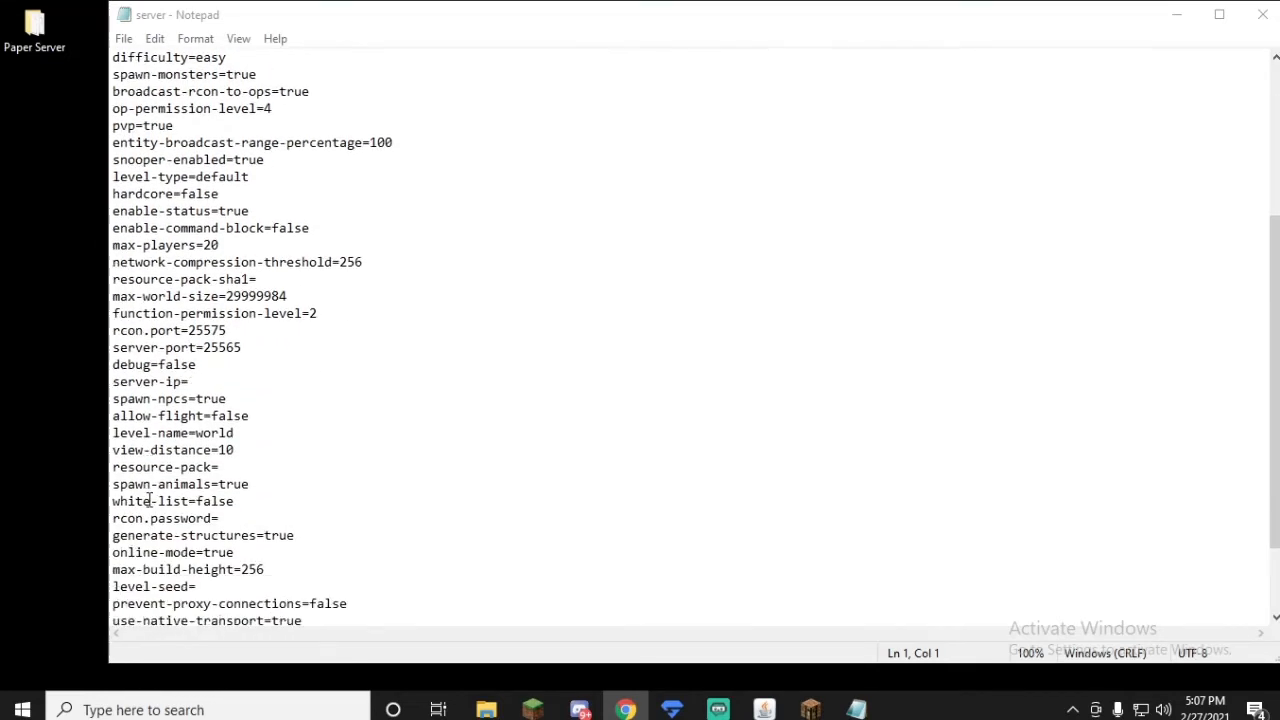
{"action": "scroll", "coordinate": [149, 500], "scroll_direction": "down", "scroll_amount": 2}
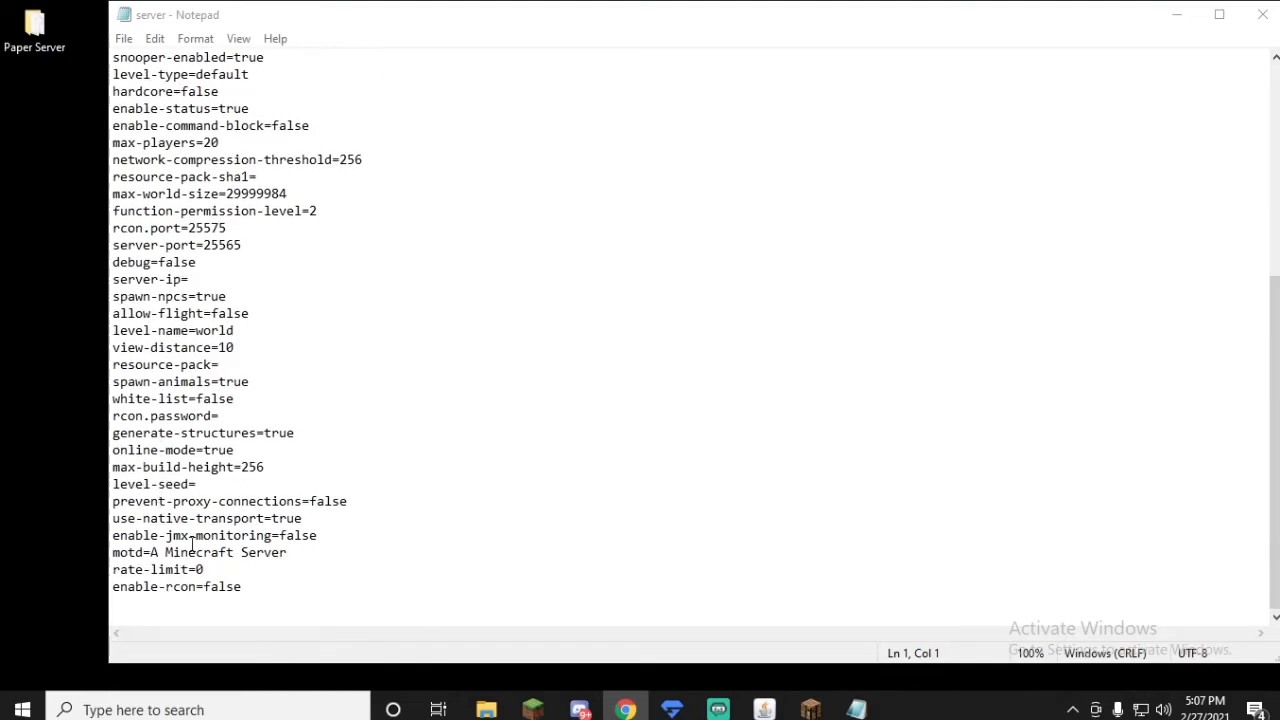
{"action": "left_click", "coordinate": [300, 553]}
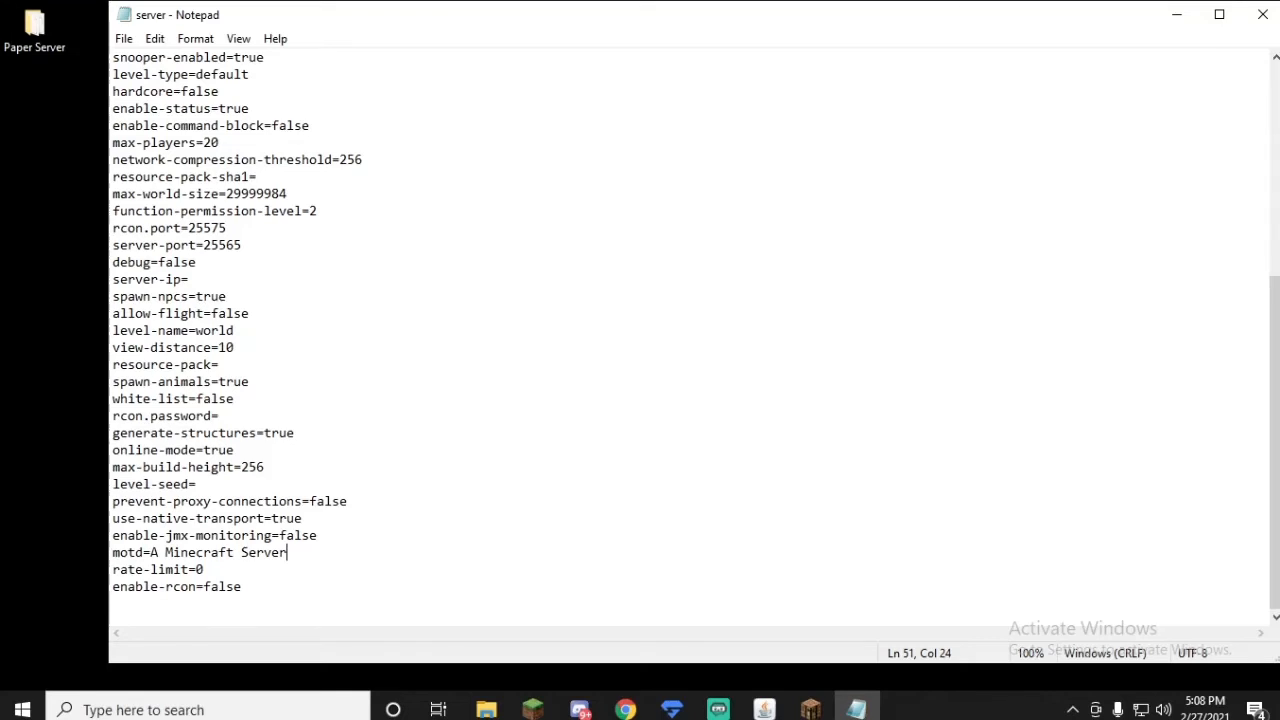
Step: Copy the pink color code \u00A7d from the Including Colors in Your MOTD page in the browser and minimize the browser
{"action": "key", "text": "alt+Tab"}
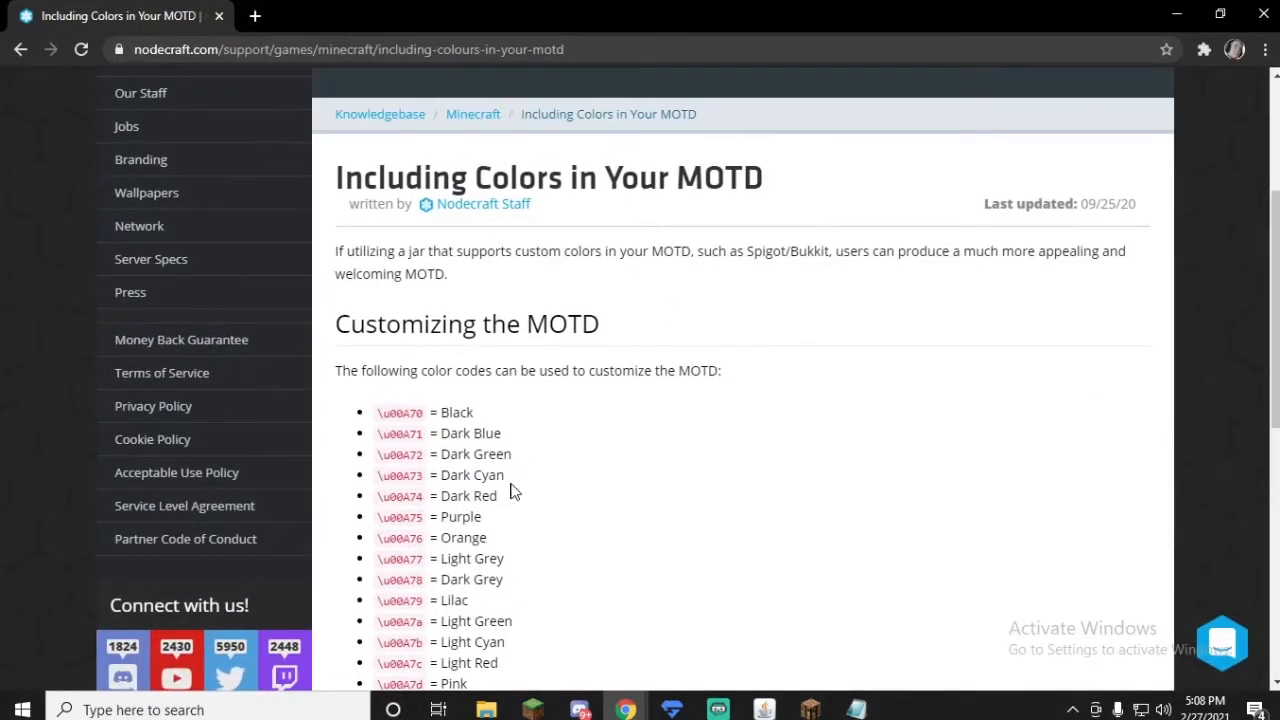
{"action": "scroll", "coordinate": [505, 440], "scroll_direction": "down", "scroll_amount": 1}
{"action": "scroll", "coordinate": [500, 385], "scroll_direction": "down", "scroll_amount": 1}
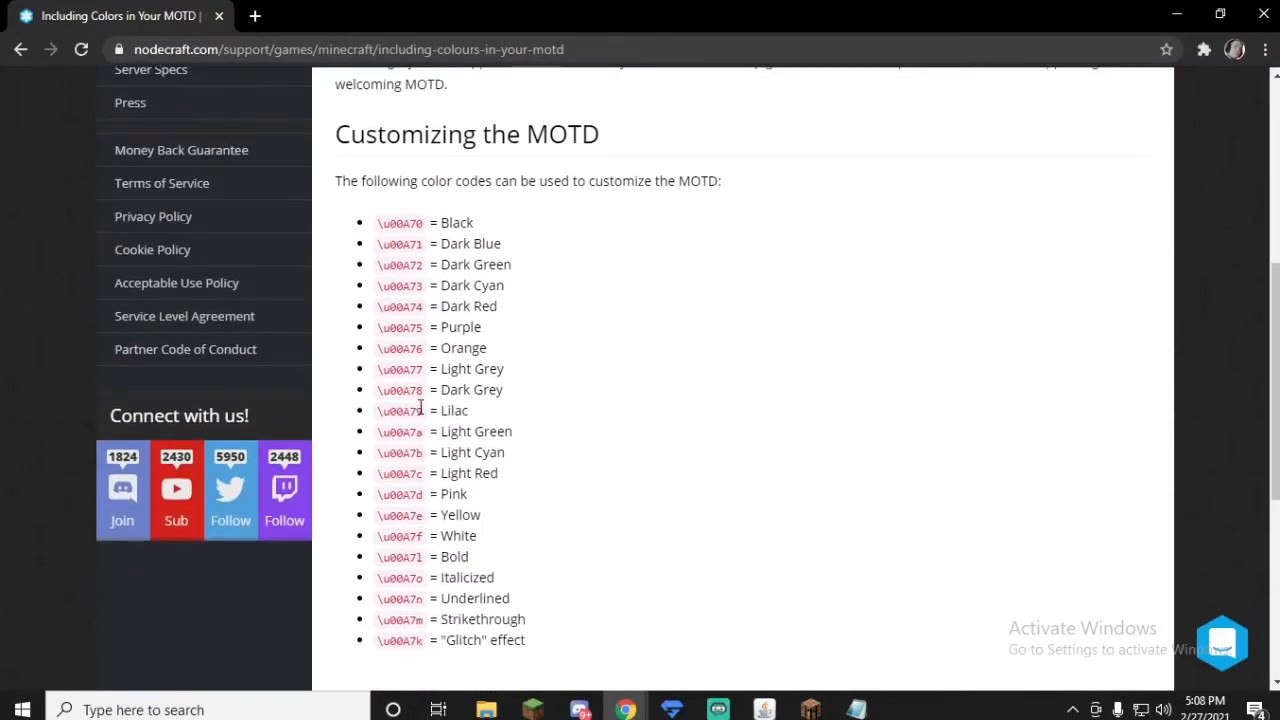
{"action": "left_click_drag", "start_coordinate": [421, 410], "coordinate": [366, 410]}
{"action": "left_click", "coordinate": [530, 432]}
{"action": "left_click_drag", "start_coordinate": [424, 494], "coordinate": [377, 494]}
{"action": "right_click", "coordinate": [380, 494]}
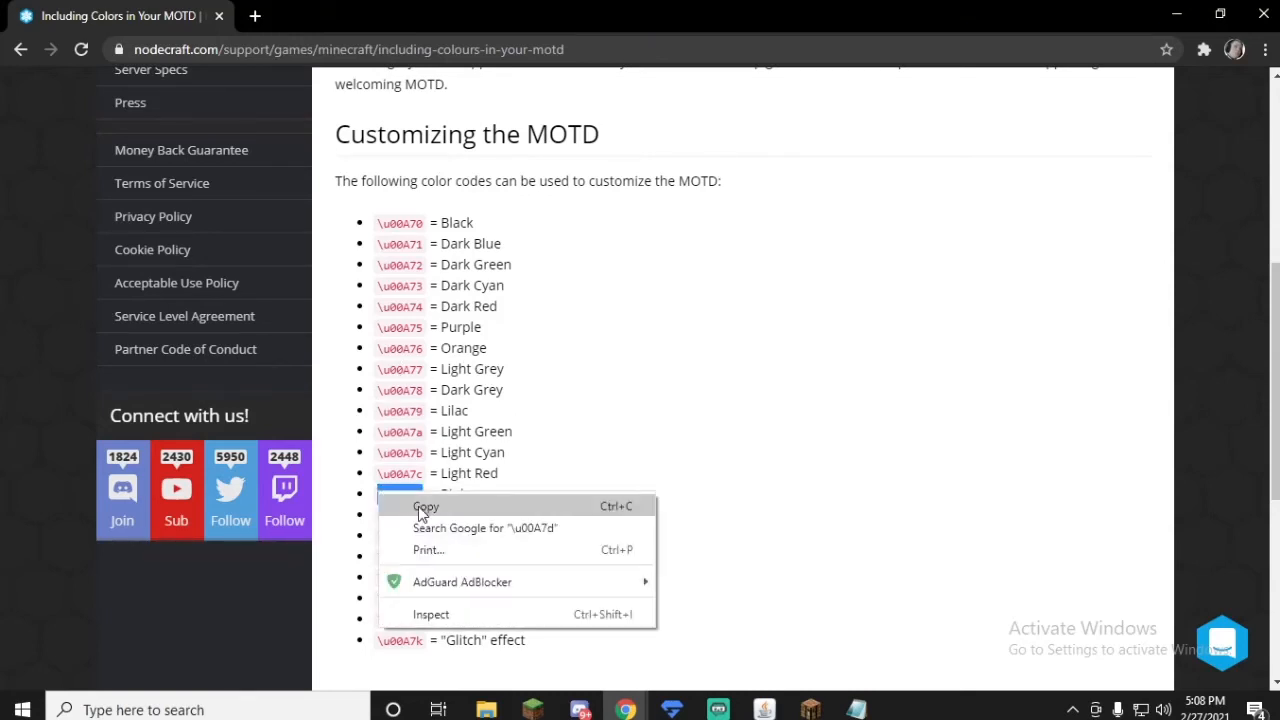
{"action": "left_click", "coordinate": [414, 506]}
{"action": "left_click", "coordinate": [1176, 14]}
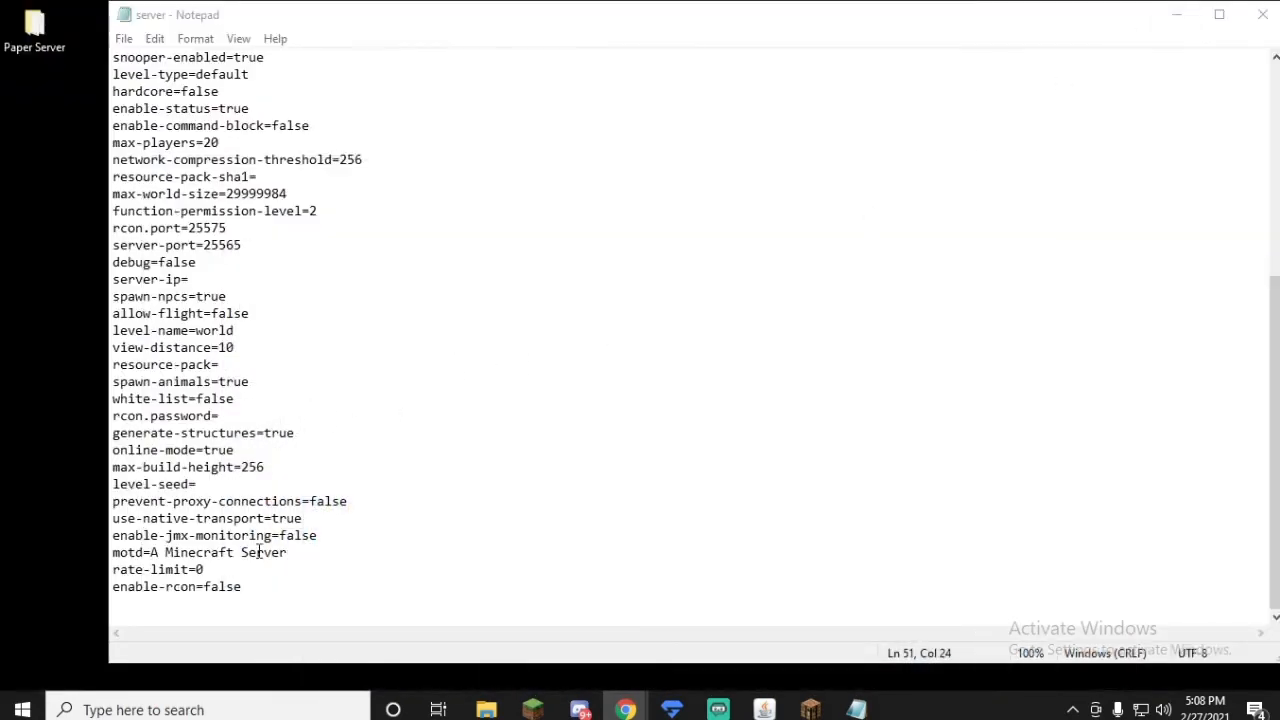
Step: Replace the motd value in server.properties with the copied color code \u00A7d followed by the owner's first name and "Amazing Server!!!"
{"action": "left_click", "coordinate": [303, 552]}
{"action": "mouse_move", "coordinate": [303, 552]}
{"action": "left_mouse_down"}
{"action": "mouse_move", "coordinate": [152, 552]}
{"action": "mouse_move", "coordinate": [288, 553]}
{"action": "left_mouse_up"}
{"action": "key", "text": "BackSpace"}
{"action": "key", "text": "ctrl+v"}
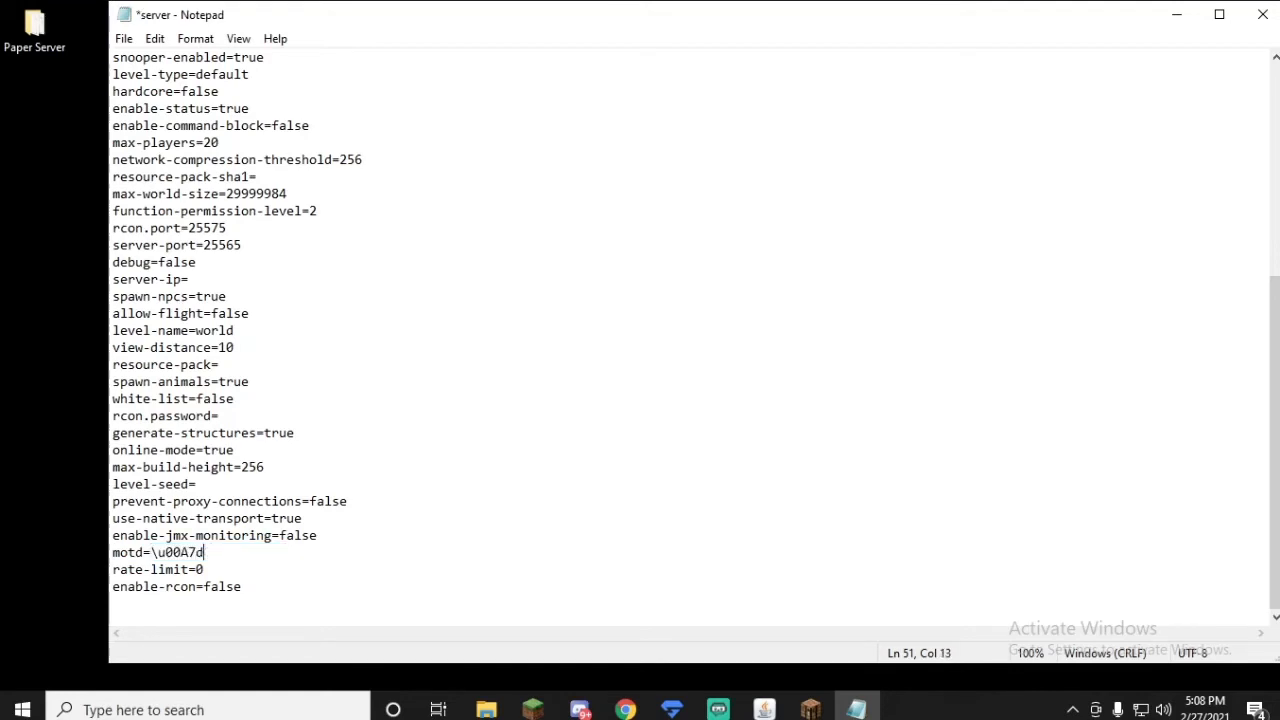
{"action": "type", "text": "Clarks Amazin"}
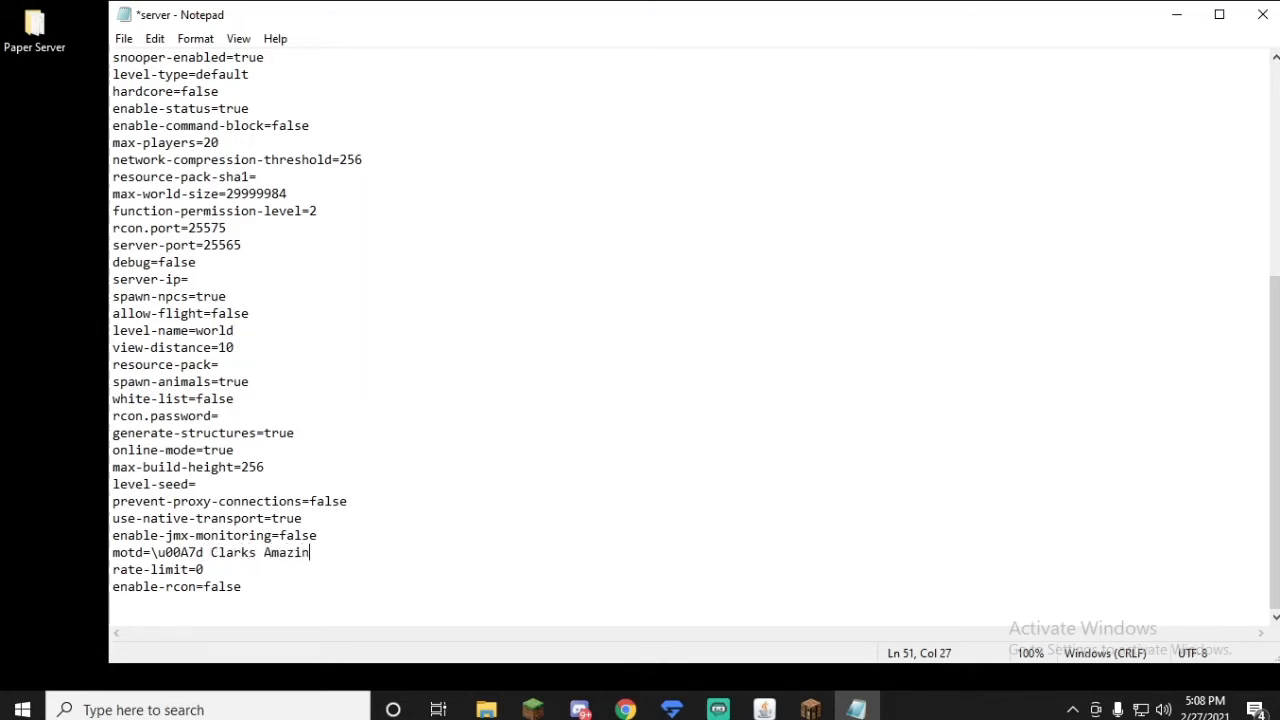
{"action": "type", "text": "g Server!!!"}
Step: Save the changes to server.properties and close the file
{"action": "left_click", "coordinate": [123, 38]}
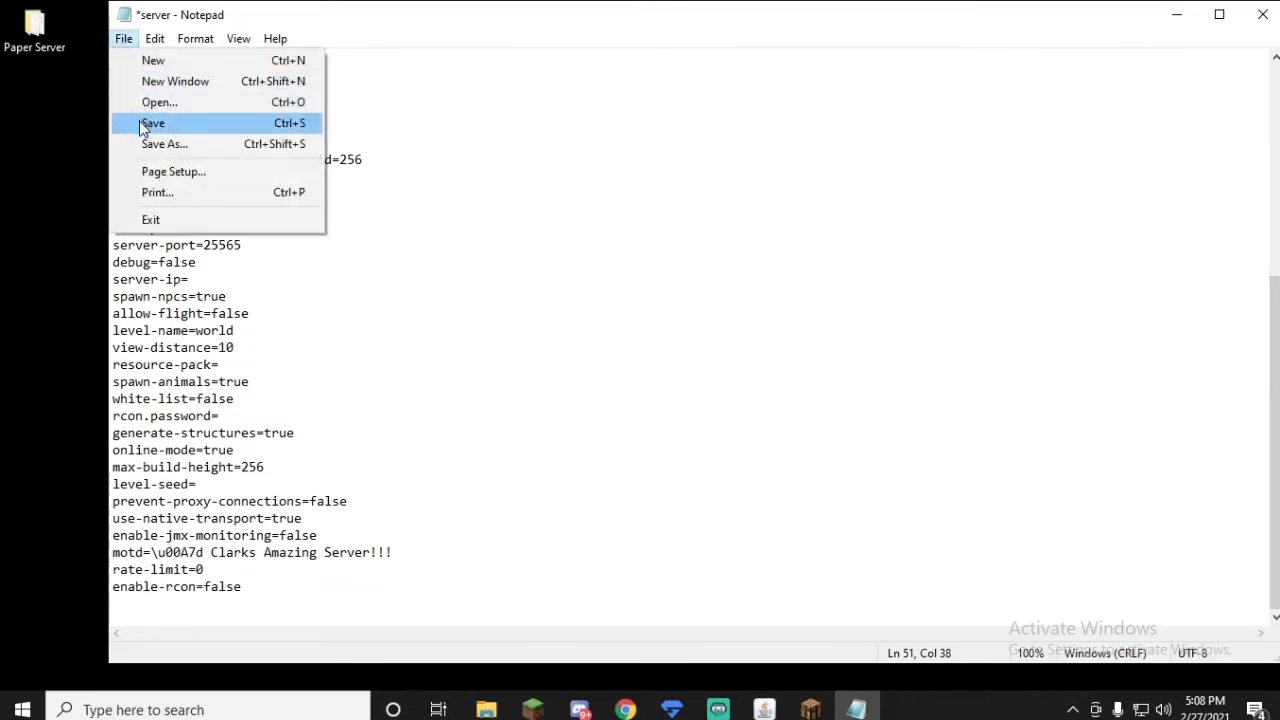
{"action": "left_click", "coordinate": [142, 122]}
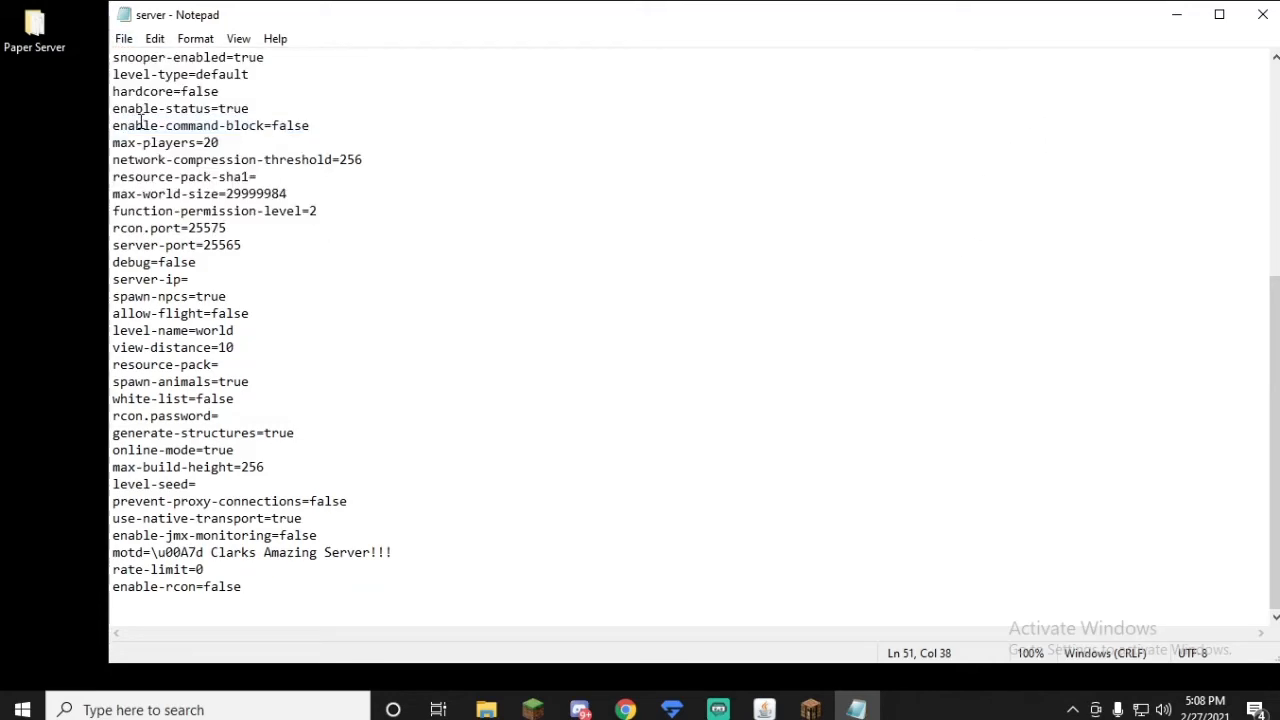
{"action": "left_click", "coordinate": [1264, 18]}
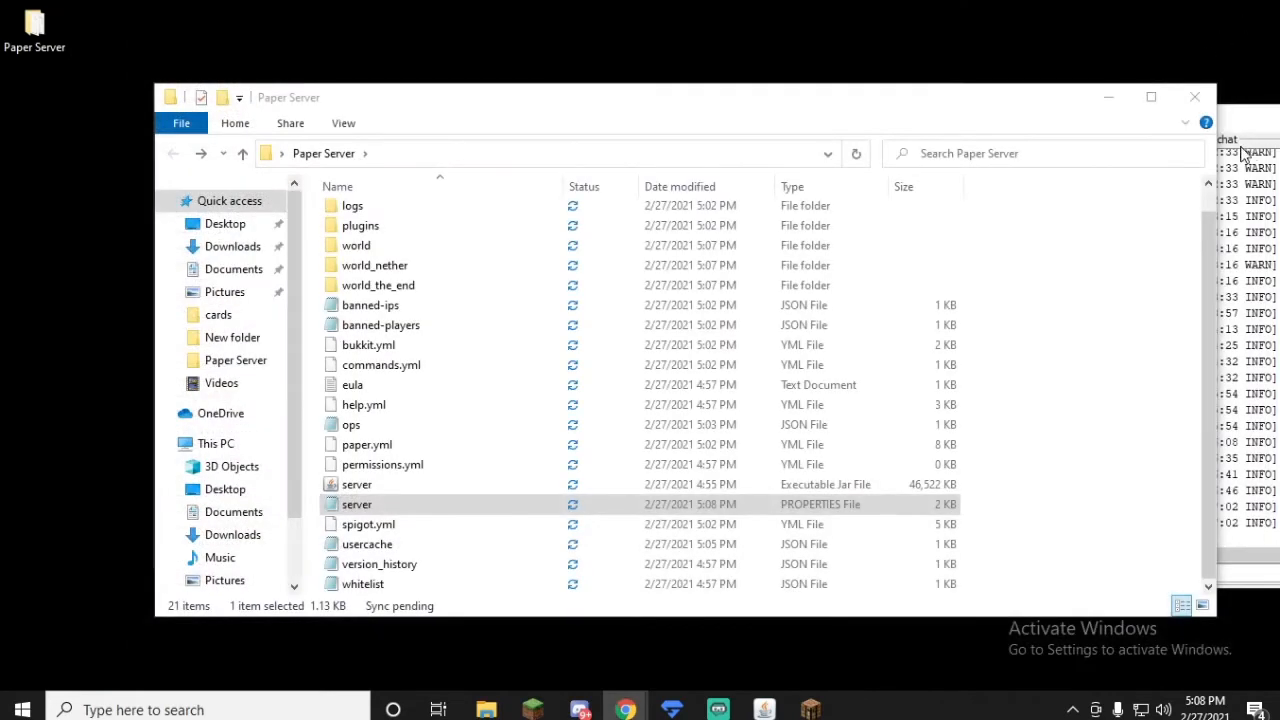
Step: Switch to Minecraft, refresh the multiplayer server list, and bring the Minecraft server console to the front
{"action": "left_click", "coordinate": [810, 709]}
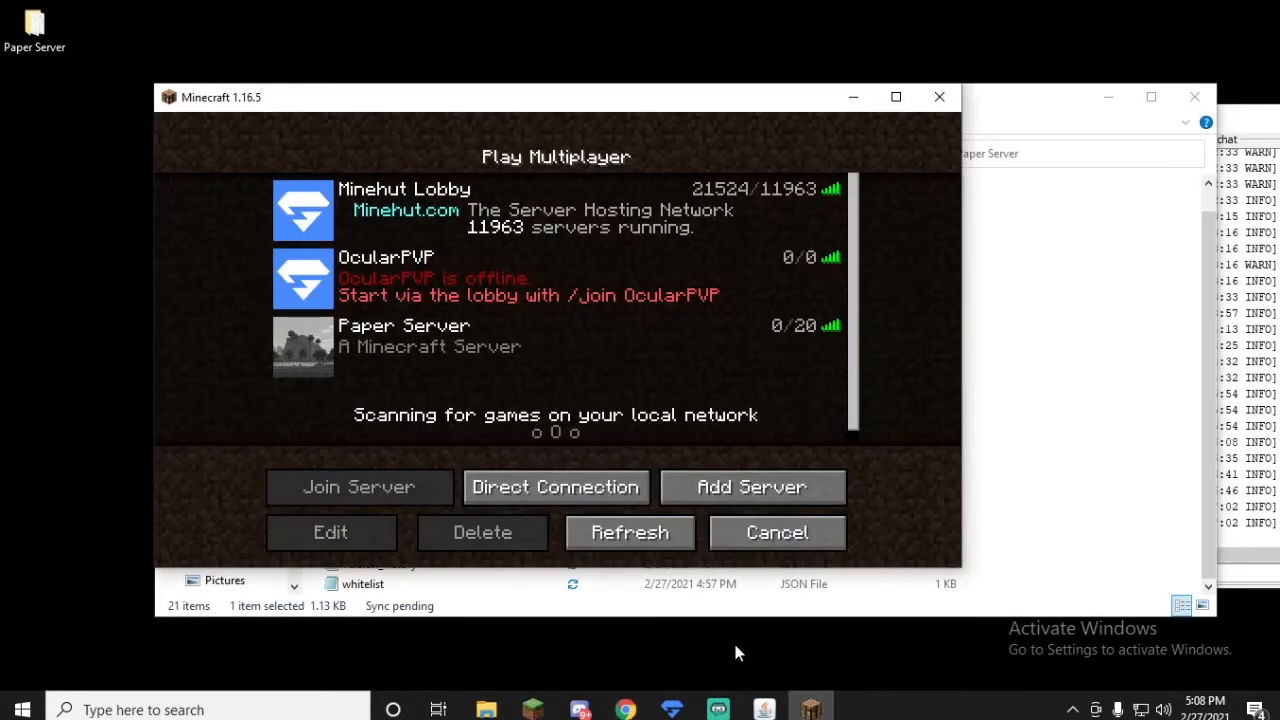
{"action": "left_click", "coordinate": [646, 541]}
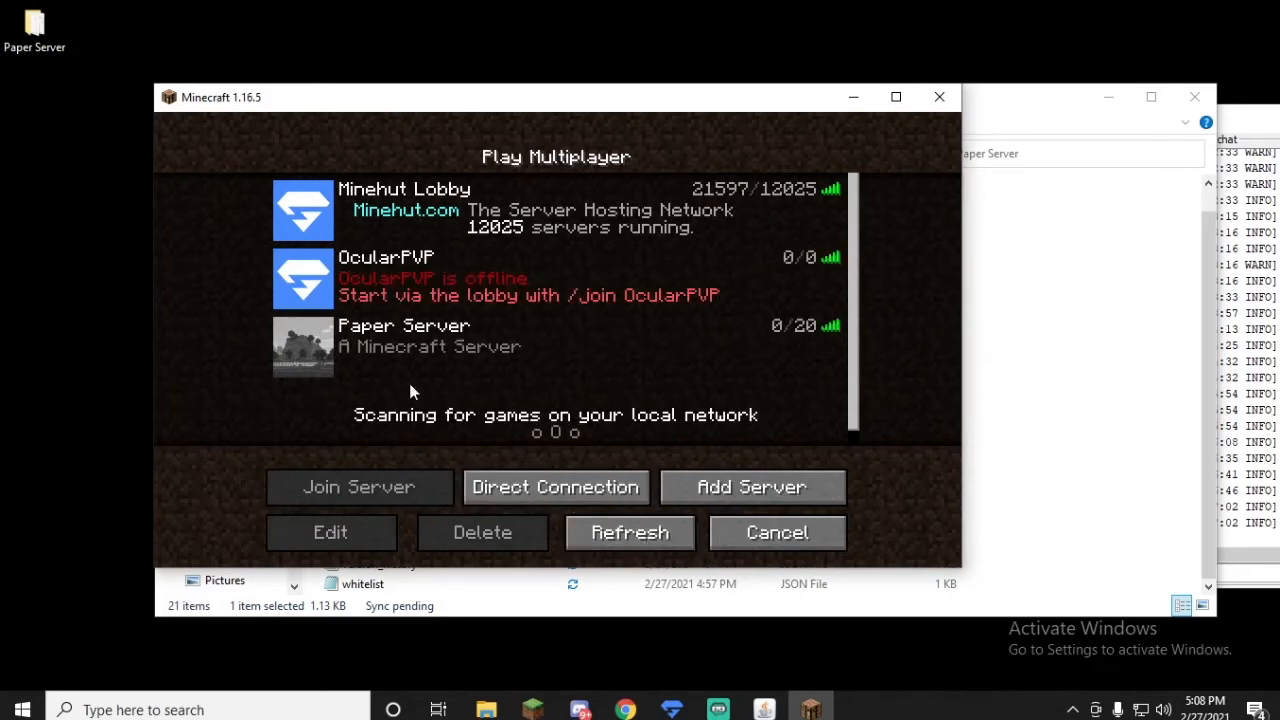
{"action": "left_click", "coordinate": [1228, 573]}
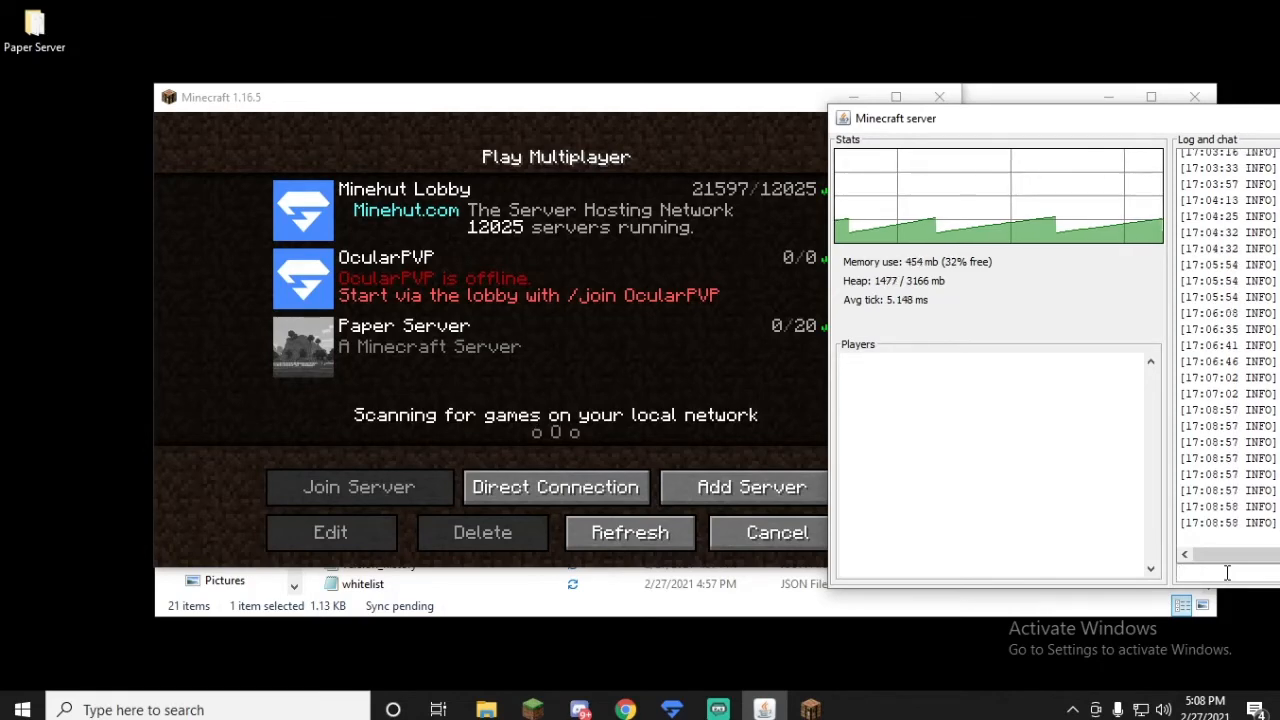
{"action": "left_click", "coordinate": [723, 712]}
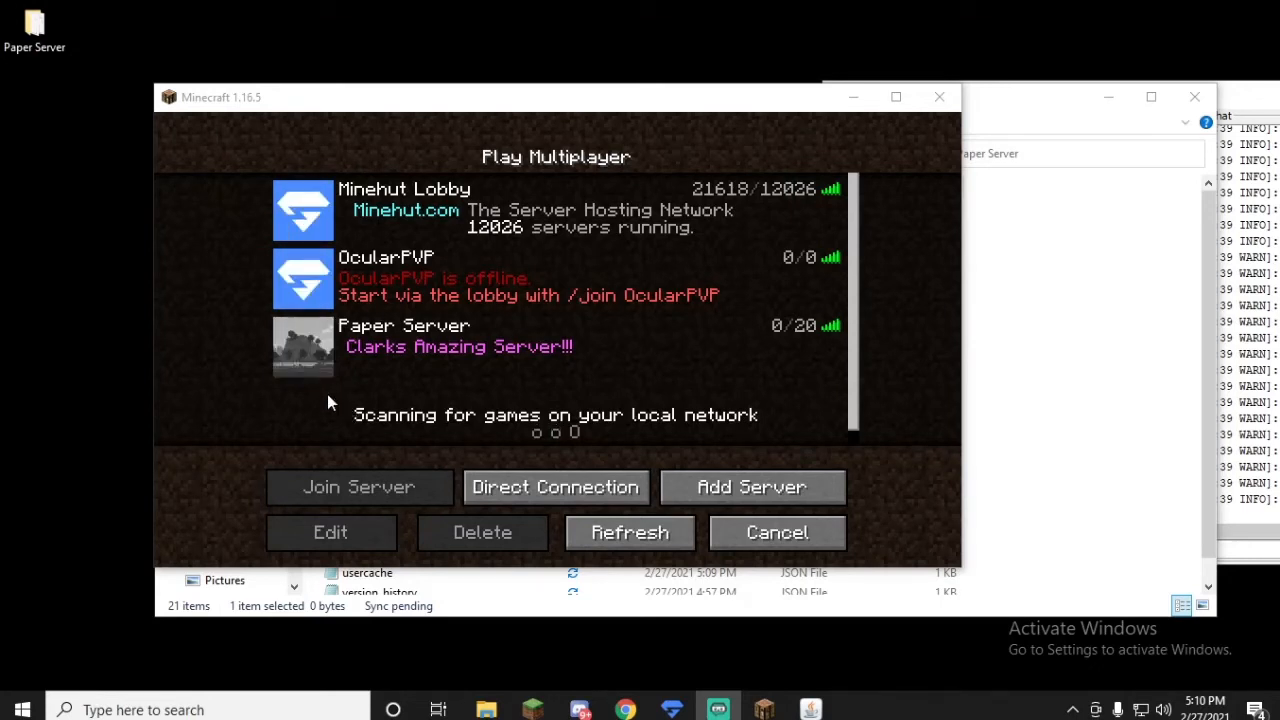
Step: Join Paper Server from the multiplayer list and resume the game from the Game Menu
{"action": "left_click", "coordinate": [315, 350]}
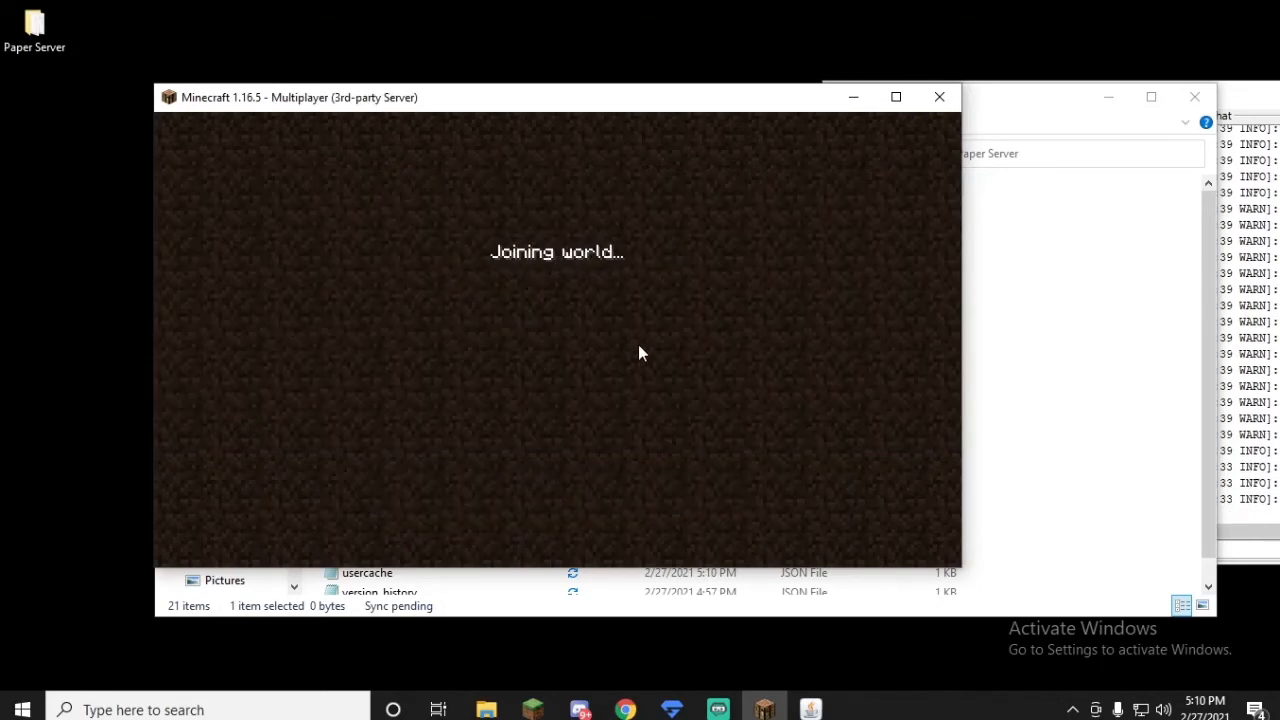
{"action": "key", "text": "Escape"}
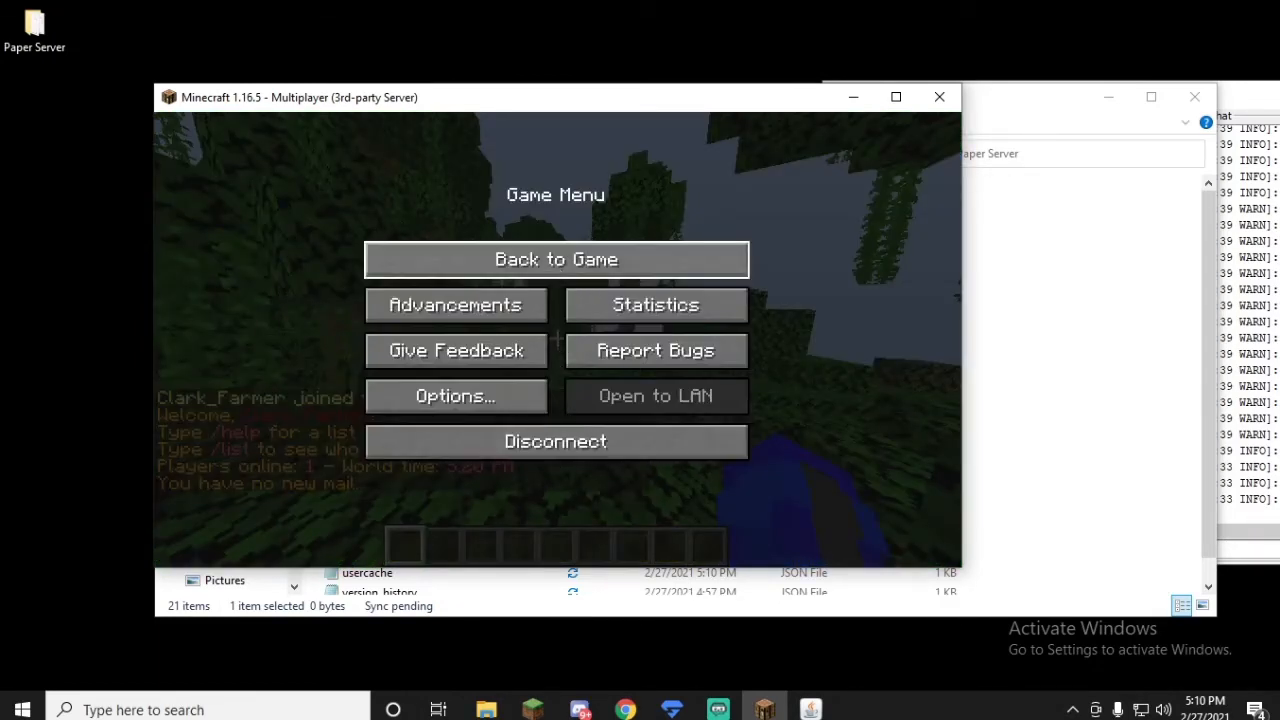
{"action": "left_click", "coordinate": [556, 259]}
Step: Try to set the message of the day in game by running /motd followed by a short custom text
{"action": "type", "text": "/"}
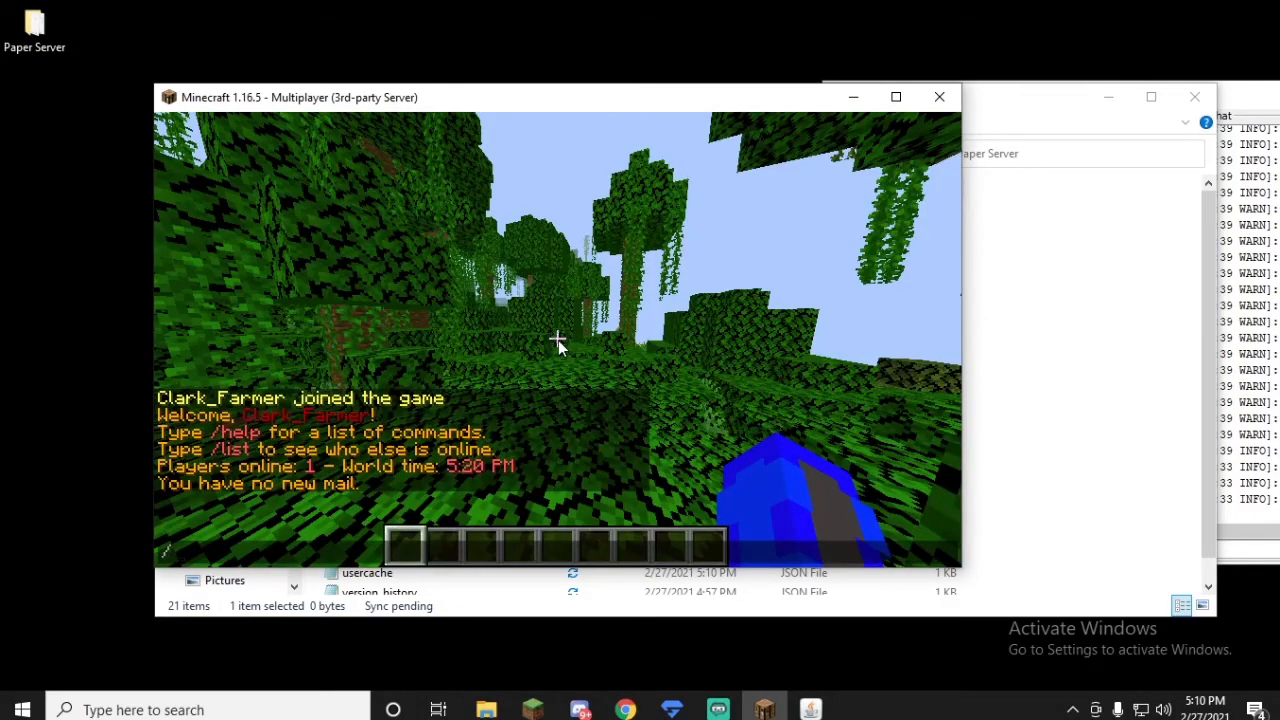
{"action": "type", "text": "motd"}
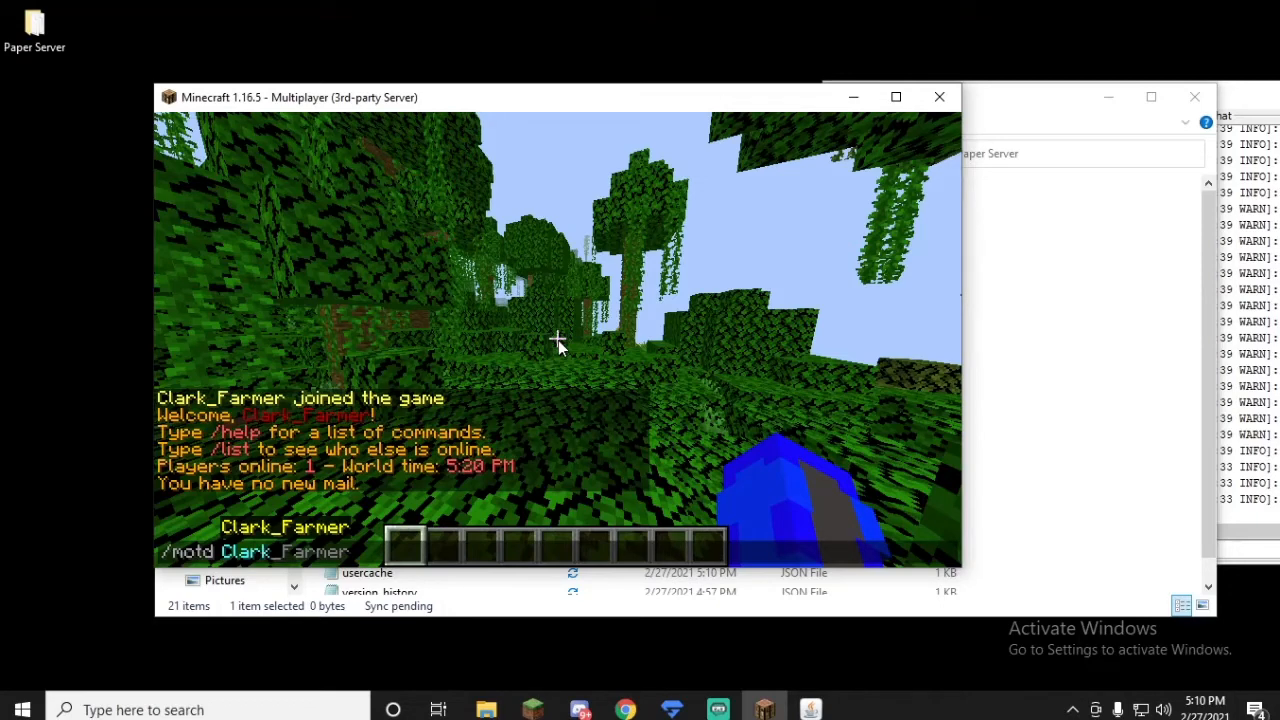
{"action": "type", "text": "Clark Is"}
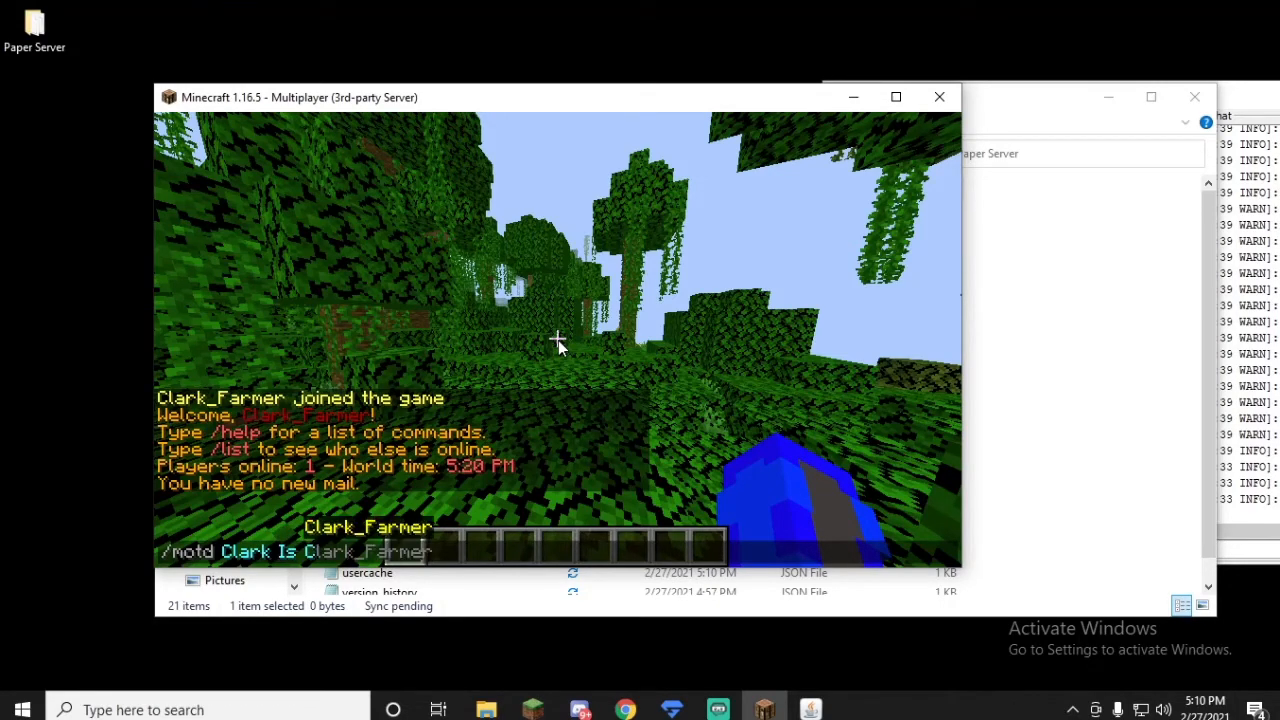
{"action": "key", "text": "Return"}
Step: Remove the custom text from the previous command and show the in-game message of the day with /motd, running it a second time
{"action": "key", "text": "slash"}
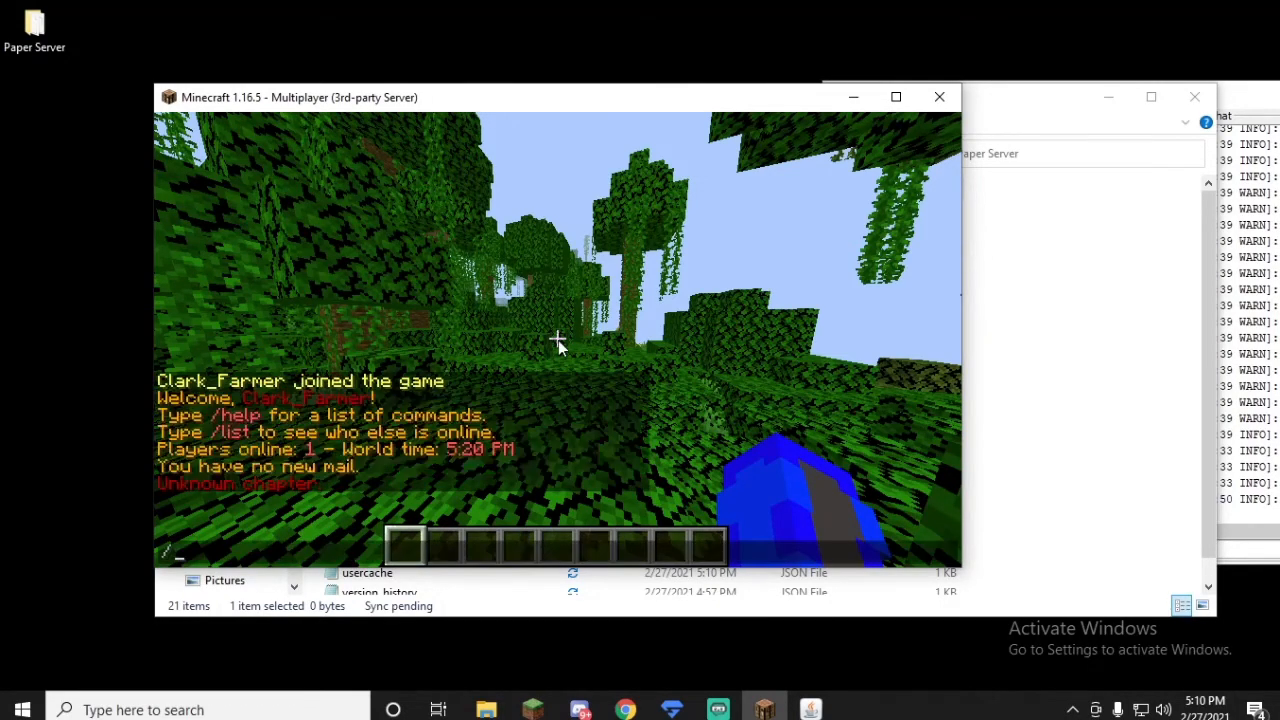
{"action": "key", "text": "Up"}
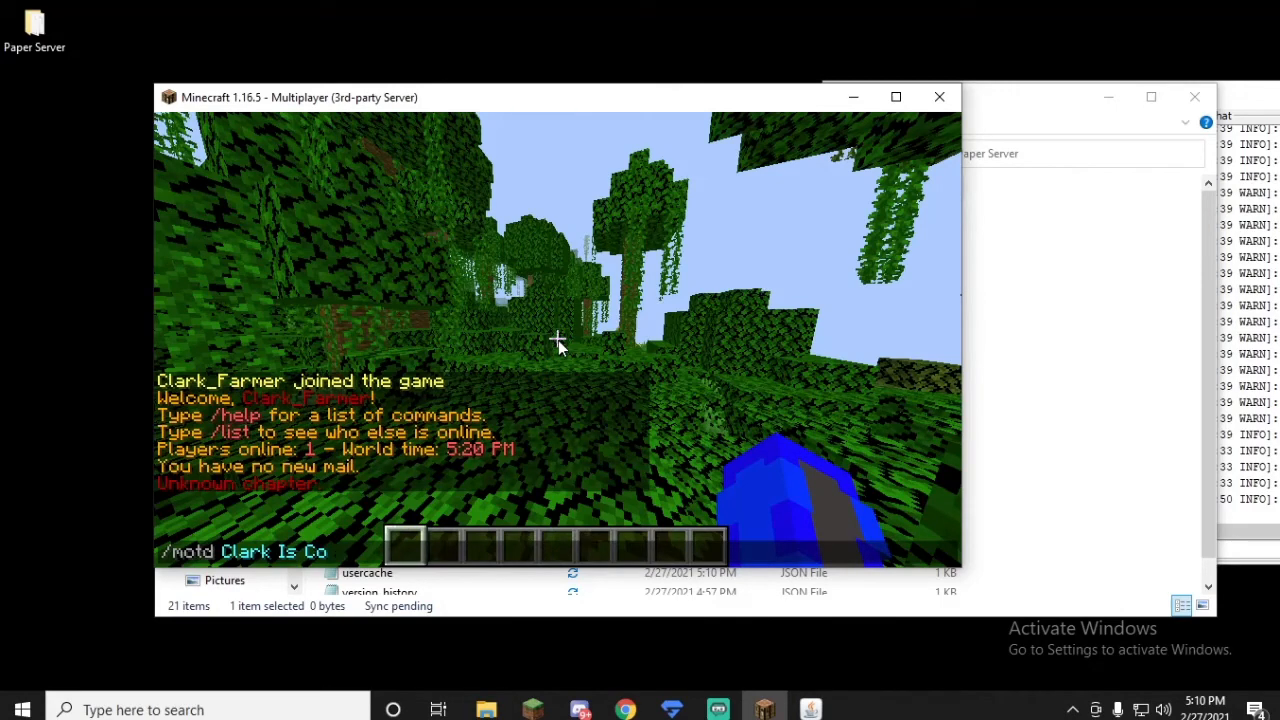
{"action": "key", "text": "BackSpace"}
{"action": "key", "text": "BackSpace"}
{"action": "key", "text": "BackSpace"}
{"action": "key", "text": "BackSpace"}
{"action": "key", "text": "BackSpace"}
{"action": "key", "text": "BackSpace"}
{"action": "key", "text": "Tab"}
{"action": "key", "text": "Return"}
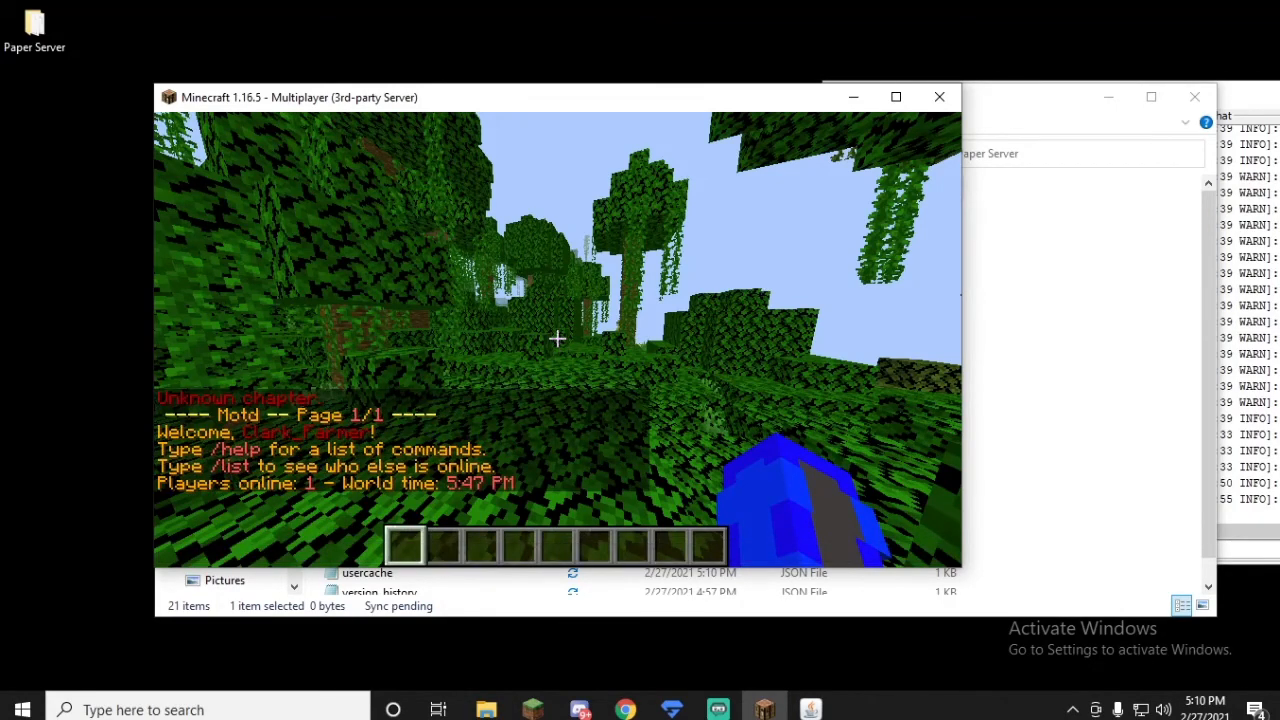
{"action": "key", "text": "slash"}
{"action": "type", "text": "motd"}
{"action": "key", "text": "Return"}
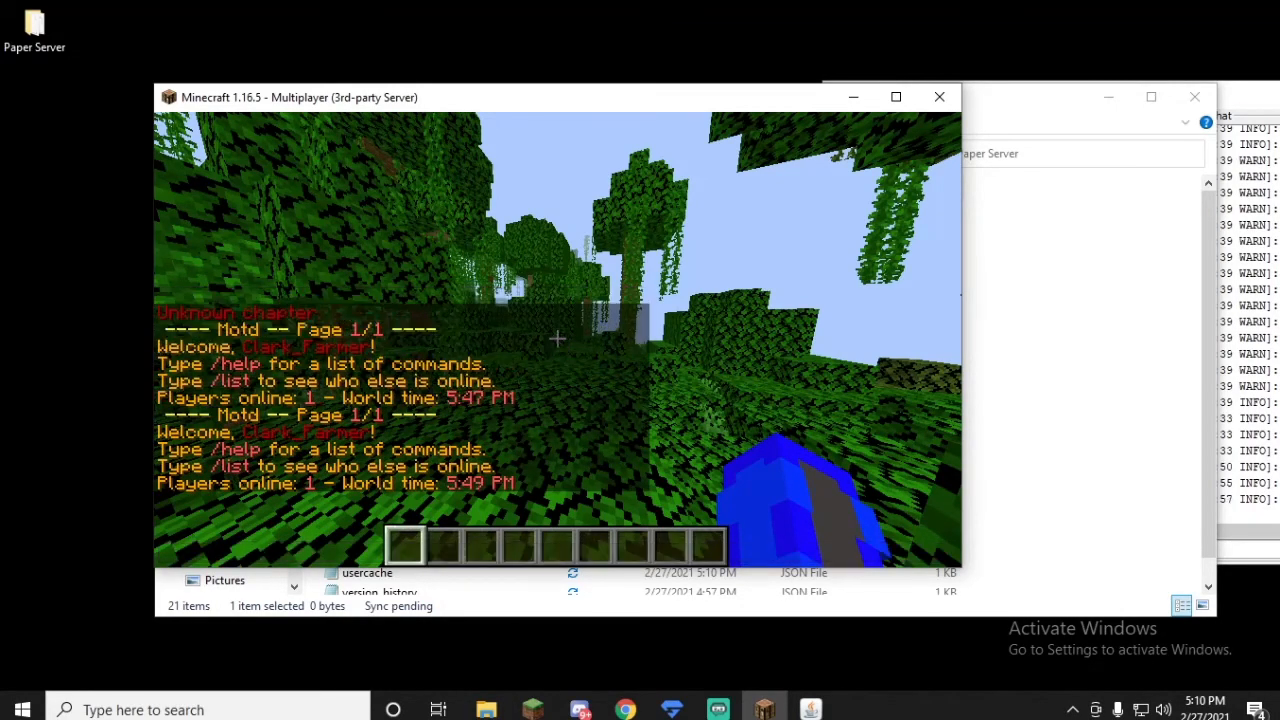
Step: Walk forward through the jungle and disconnect from Paper Server
{"action": "key", "text": "w"}
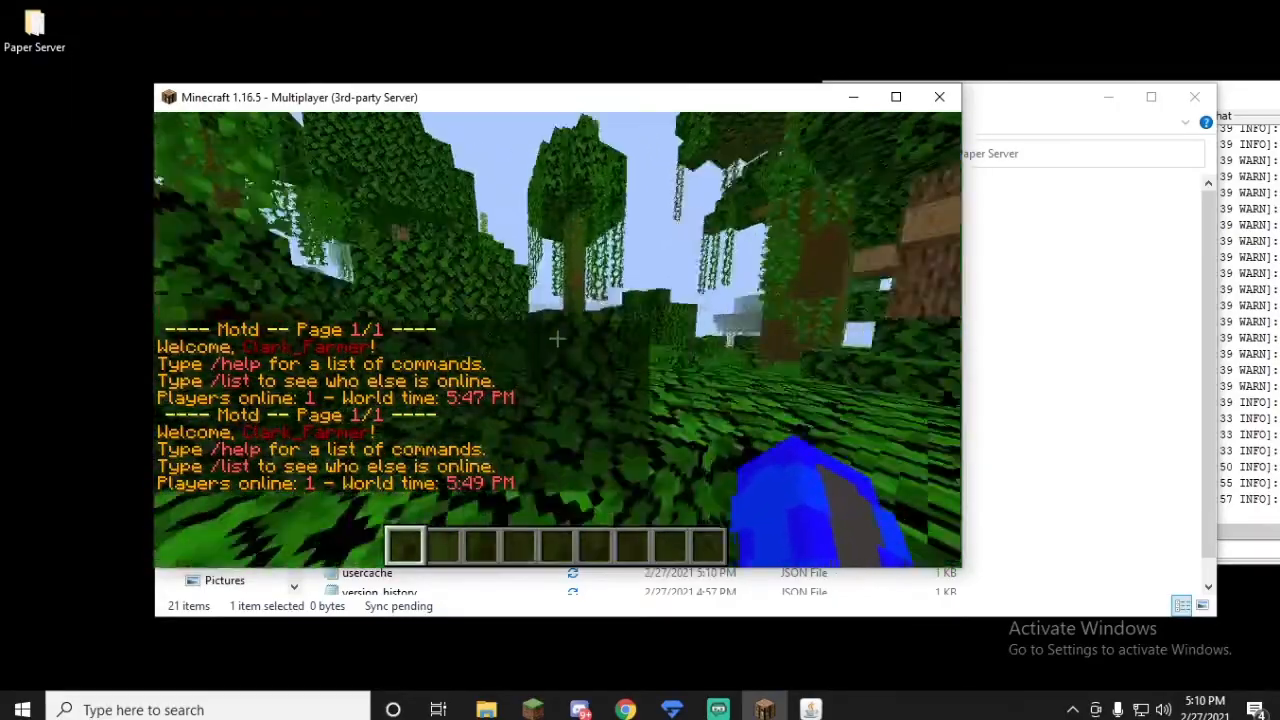
{"action": "key", "text": "w"}
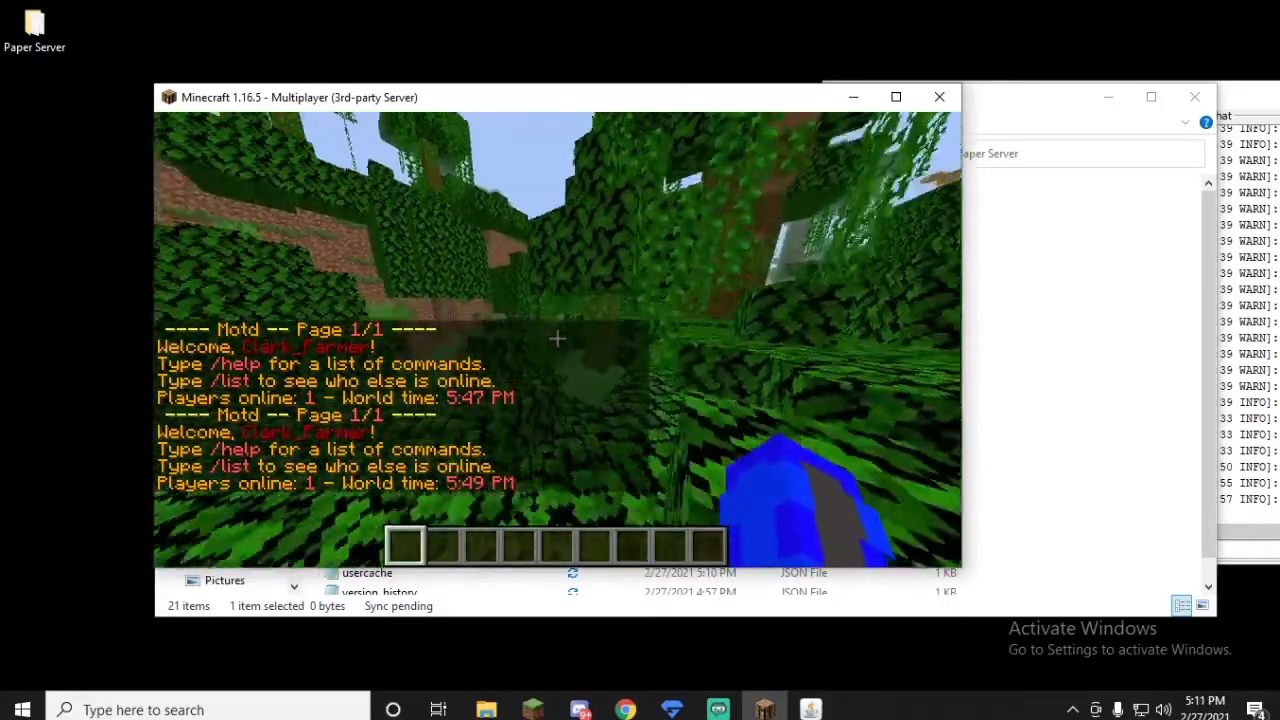
{"action": "key", "text": "Escape"}
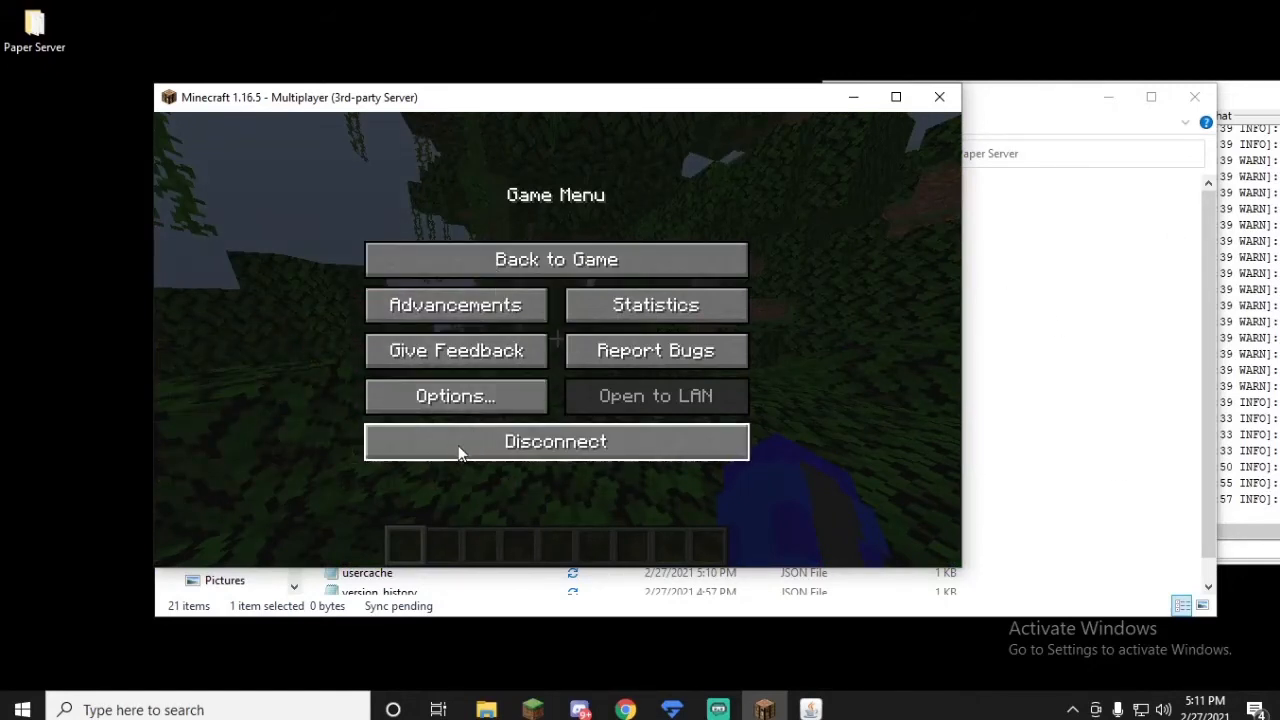
{"action": "left_click", "coordinate": [498, 442]}
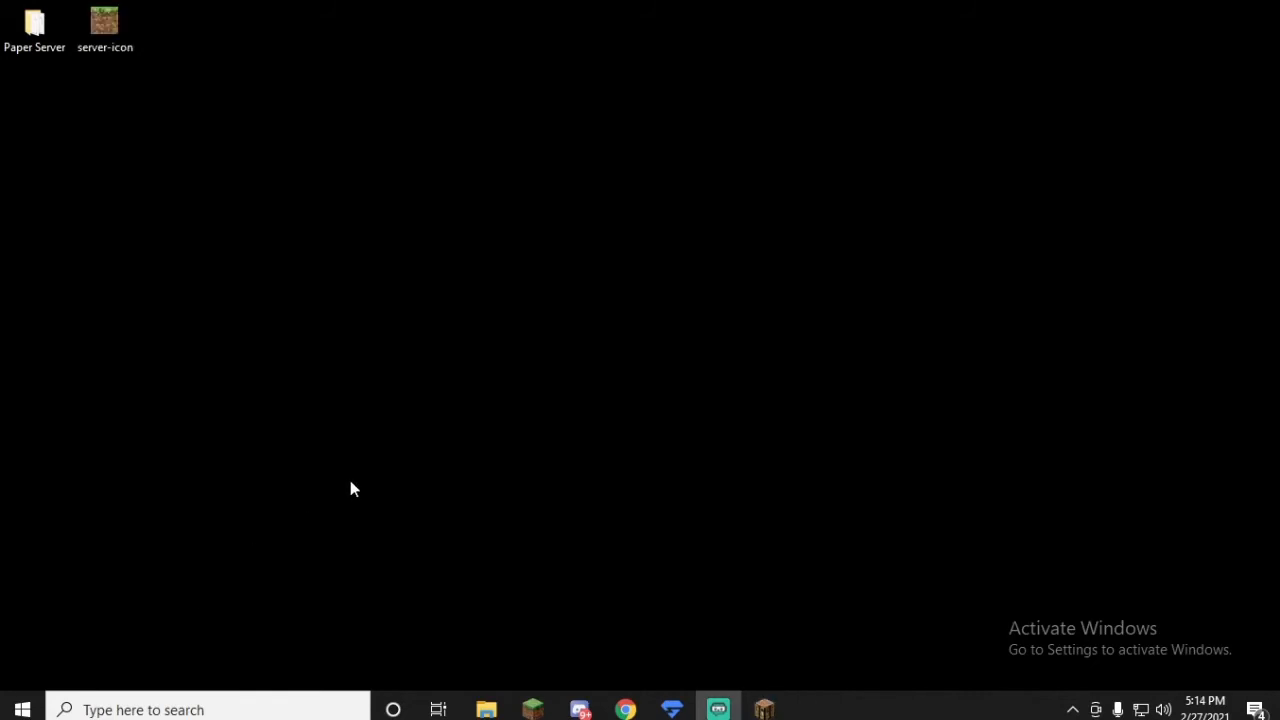
{"action": "left_click_drag", "start_coordinate": [209, 102], "coordinate": [92, 20]}
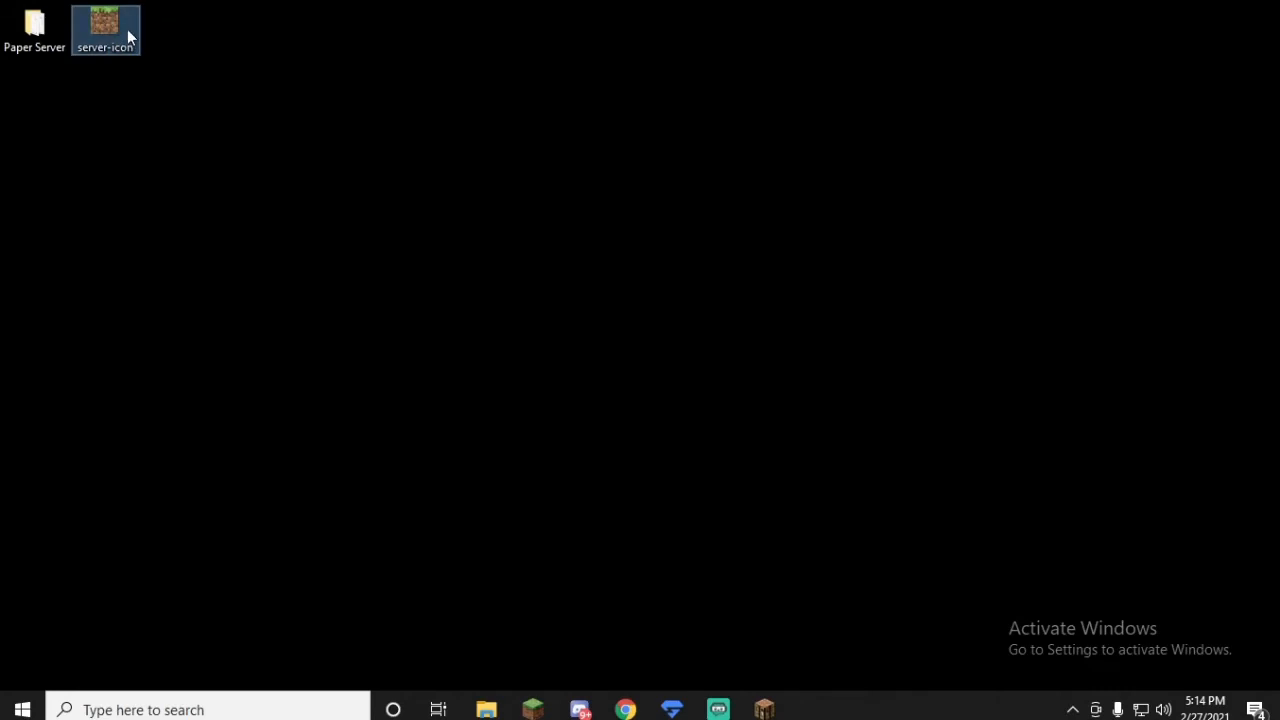
{"action": "right_click", "coordinate": [124, 33]}
{"action": "left_click", "coordinate": [605, 114]}
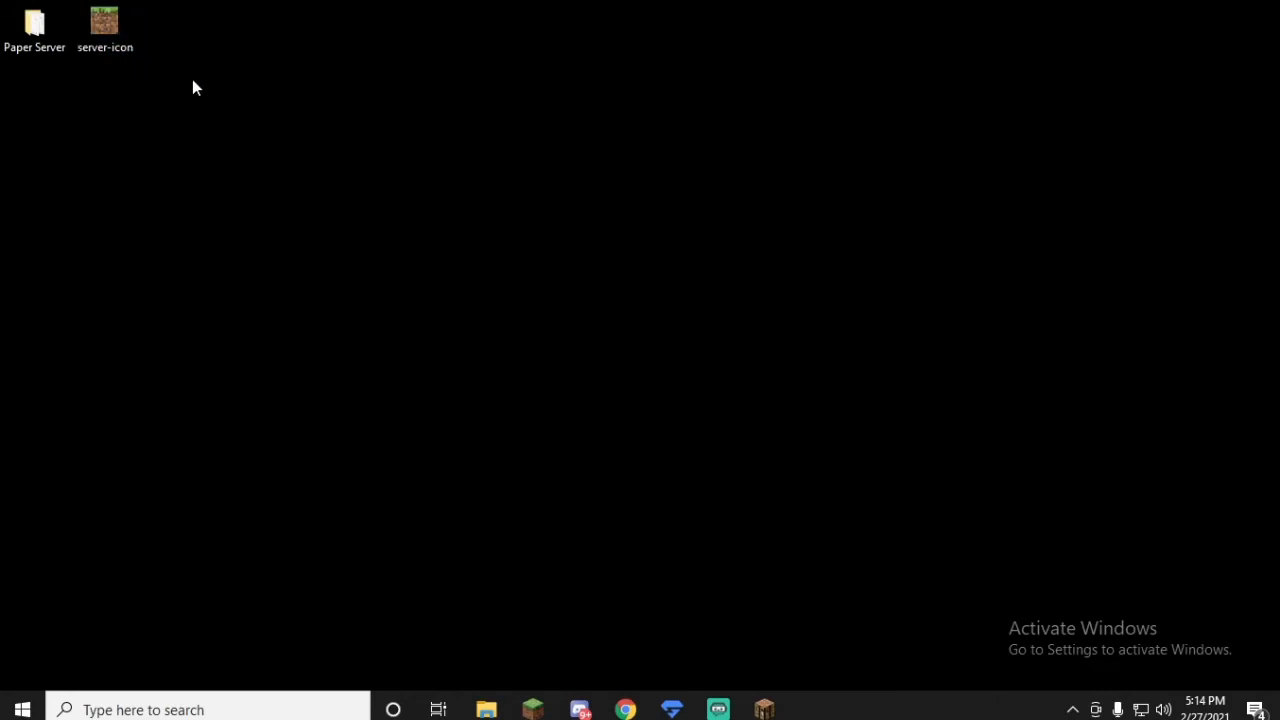
{"action": "left_click_drag", "start_coordinate": [197, 82], "coordinate": [104, 18]}
{"action": "left_click", "coordinate": [277, 83]}
Step: Bring up the Paper Server folder window and move the server-icon image from the desktop into that folder
{"action": "mouse_move", "coordinate": [90, 50]}
{"action": "left_click", "coordinate": [33, 28]}
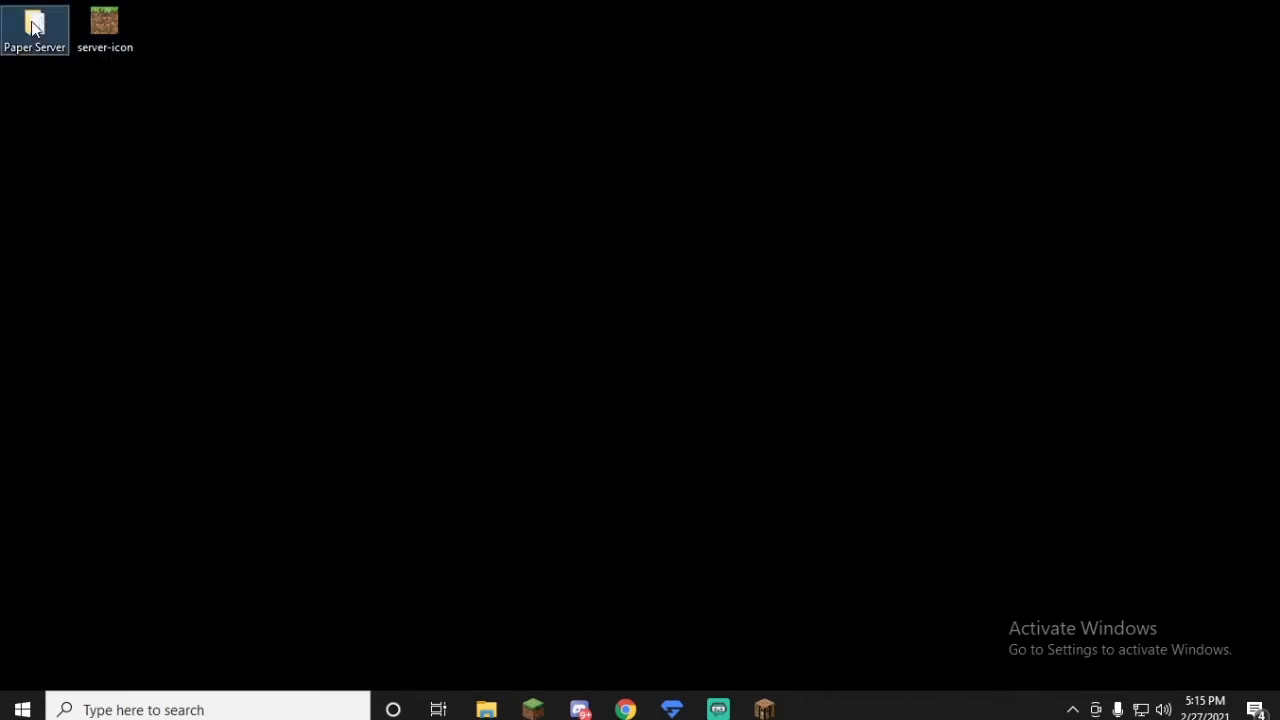
{"action": "left_click", "coordinate": [487, 710]}
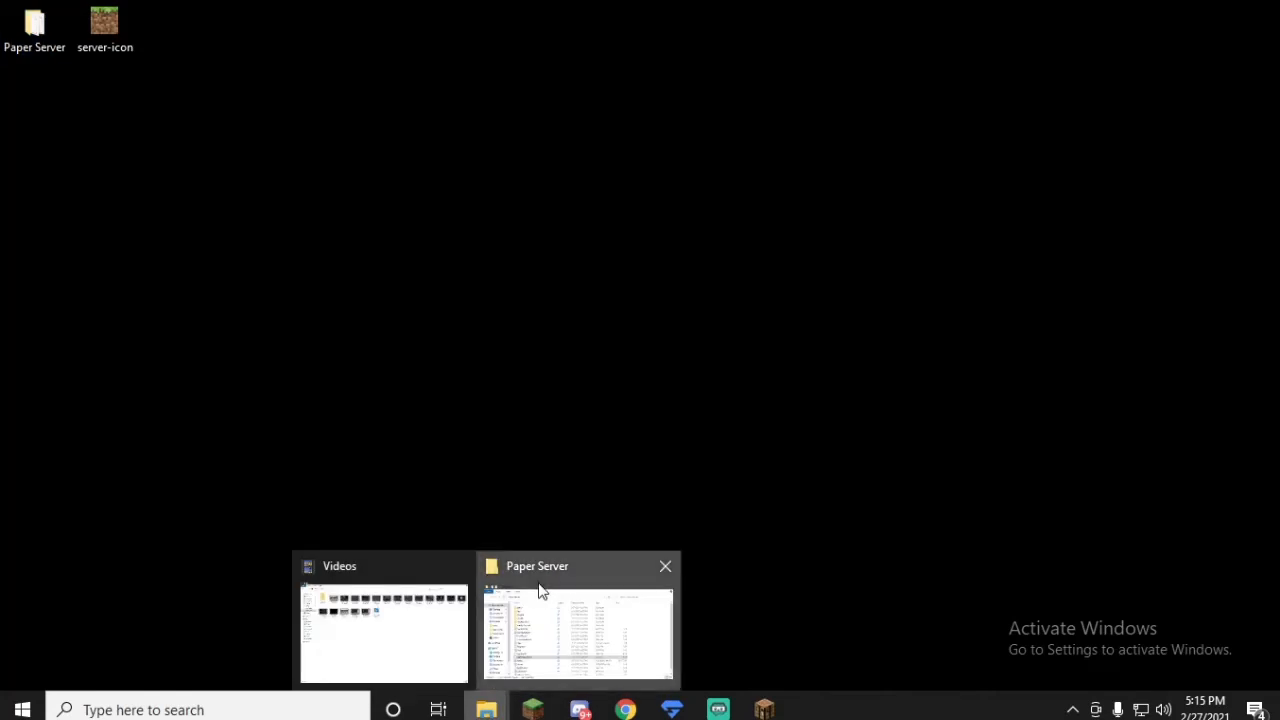
{"action": "left_click", "coordinate": [540, 591]}
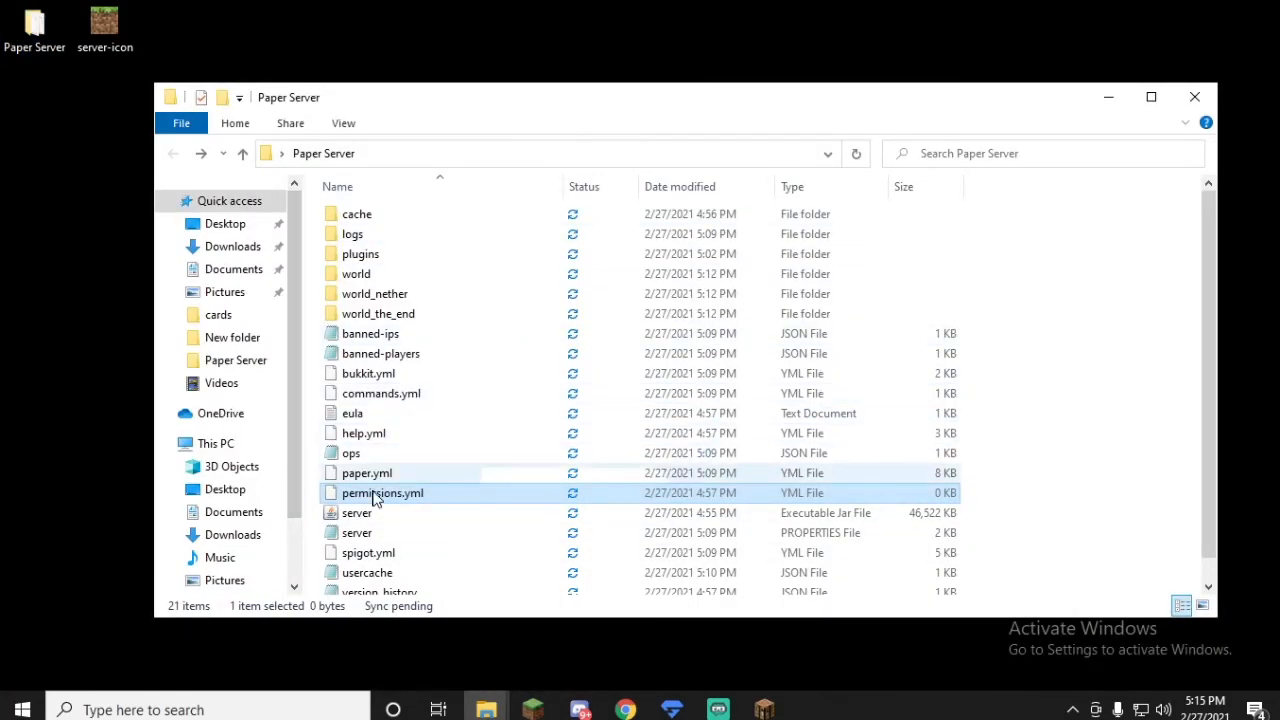
{"action": "left_click_drag", "start_coordinate": [105, 28], "coordinate": [1068, 311]}
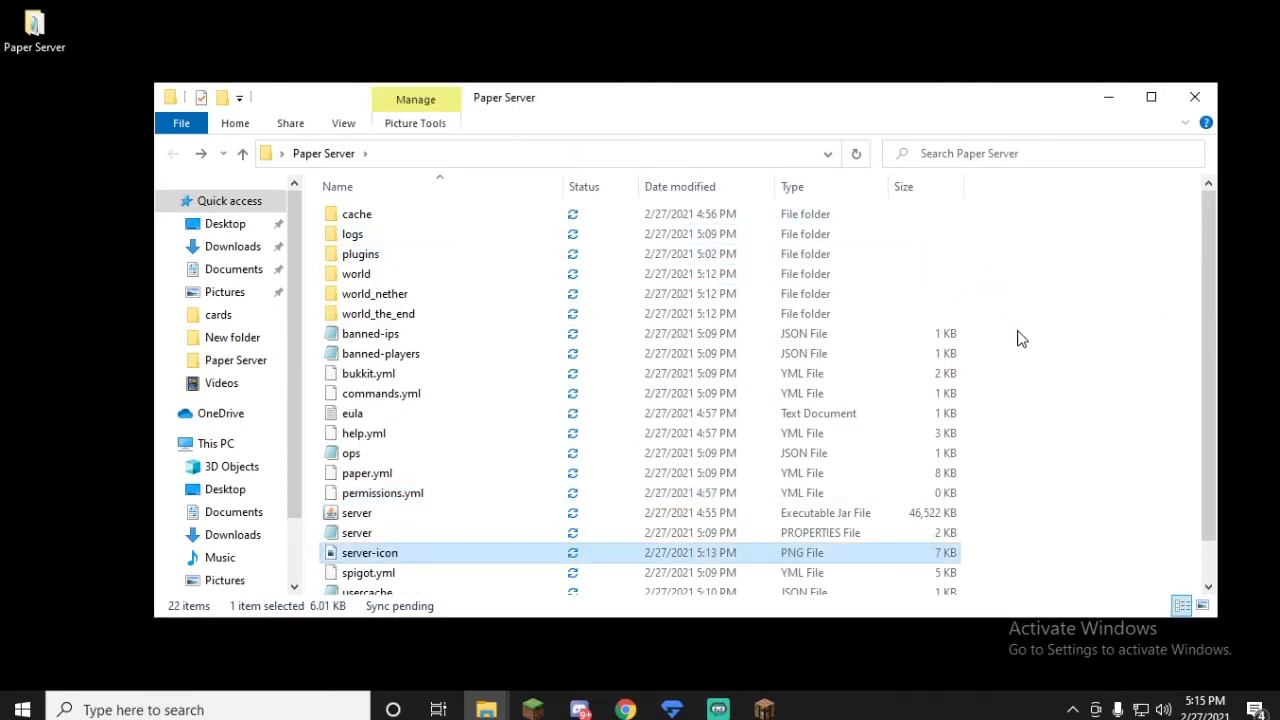
Step: Start the Minecraft server from the server executable jar file in the Paper Server folder
{"action": "scroll", "coordinate": [531, 554], "scroll_direction": "down", "scroll_amount": 1}
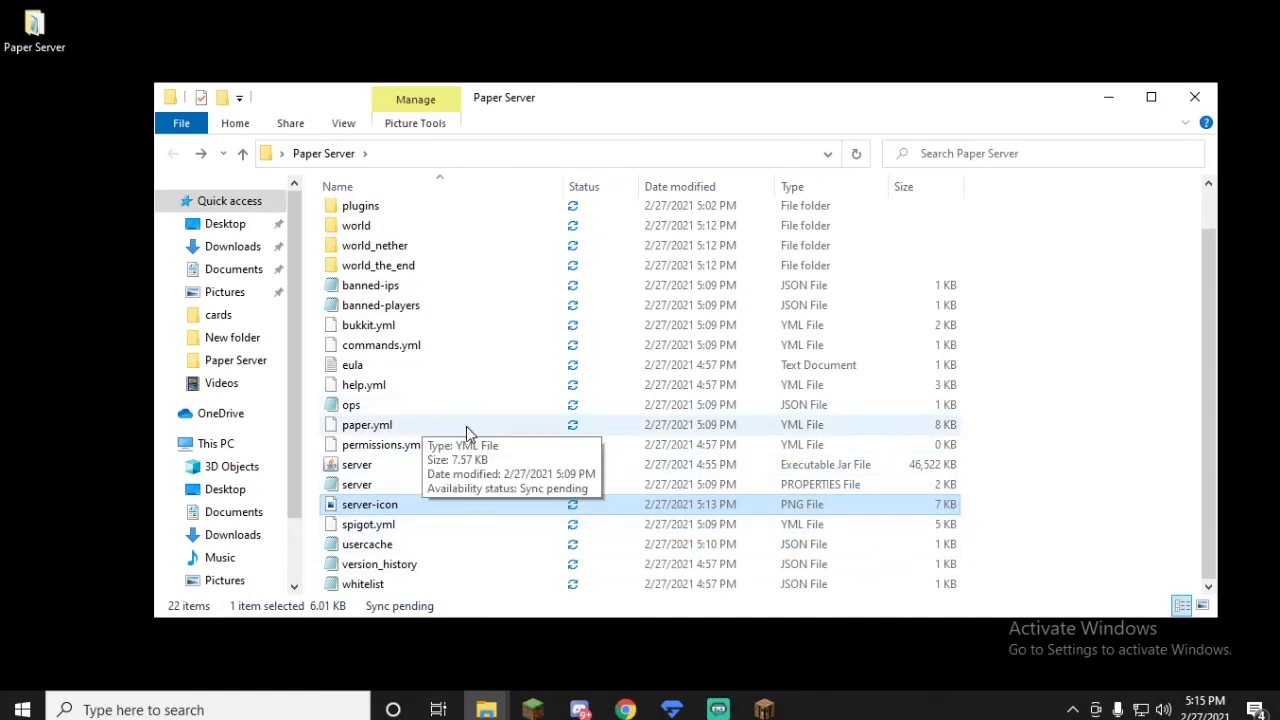
{"action": "scroll", "coordinate": [466, 430], "scroll_direction": "up", "scroll_amount": 1}
{"action": "double_click", "coordinate": [366, 514]}
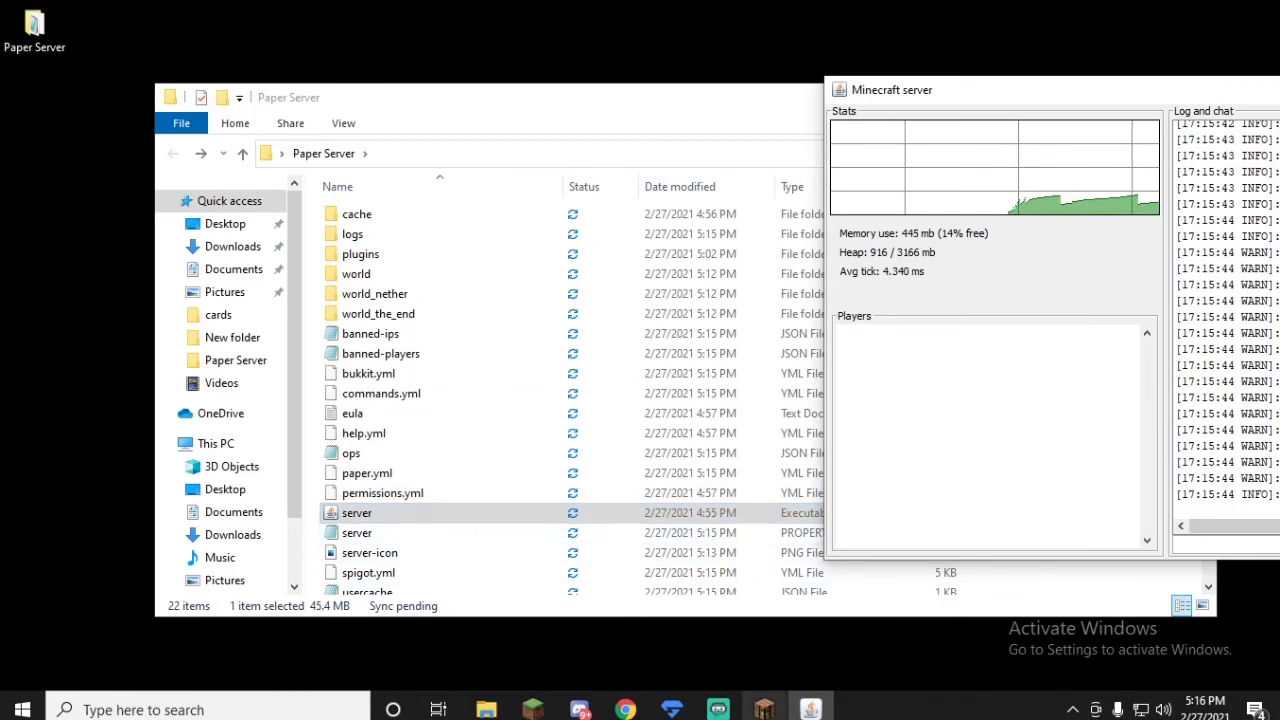
Step: Switch to Minecraft, refresh the multiplayer server list, and check the icon of the Paper Server entry
{"action": "left_click", "coordinate": [764, 710]}
{"action": "left_click", "coordinate": [645, 536]}
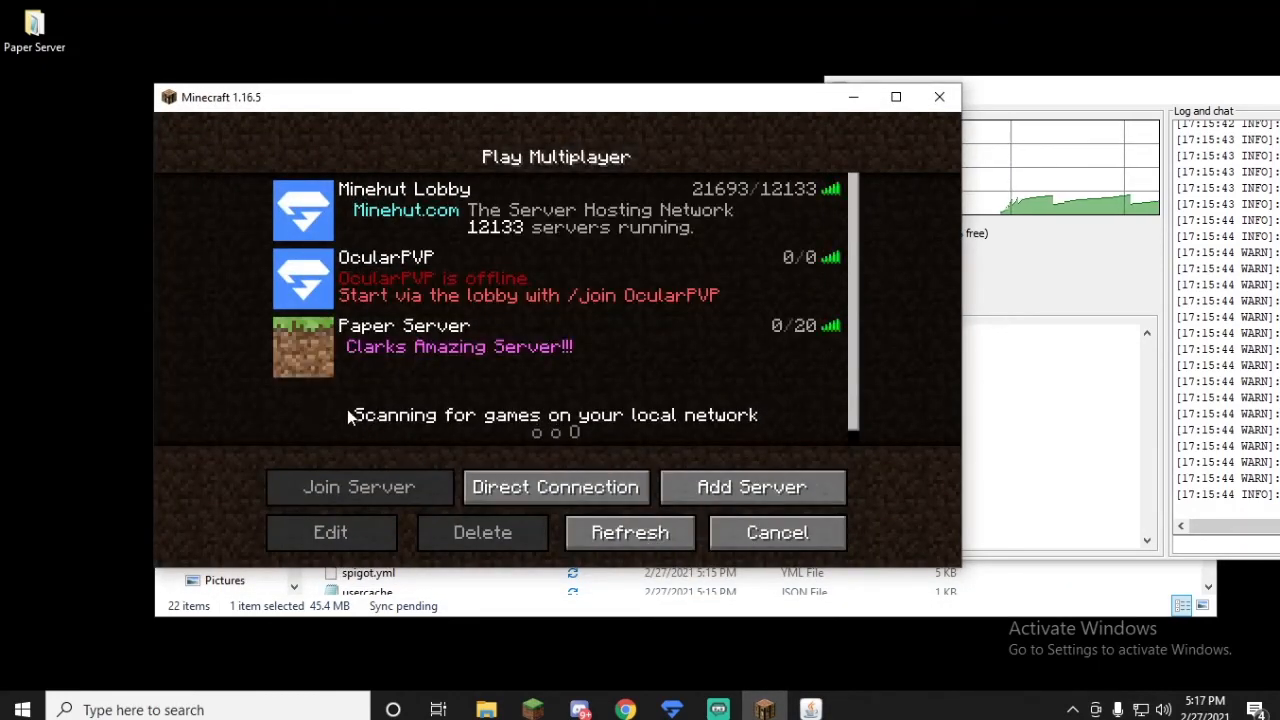
{"action": "mouse_move", "coordinate": [317, 362]}
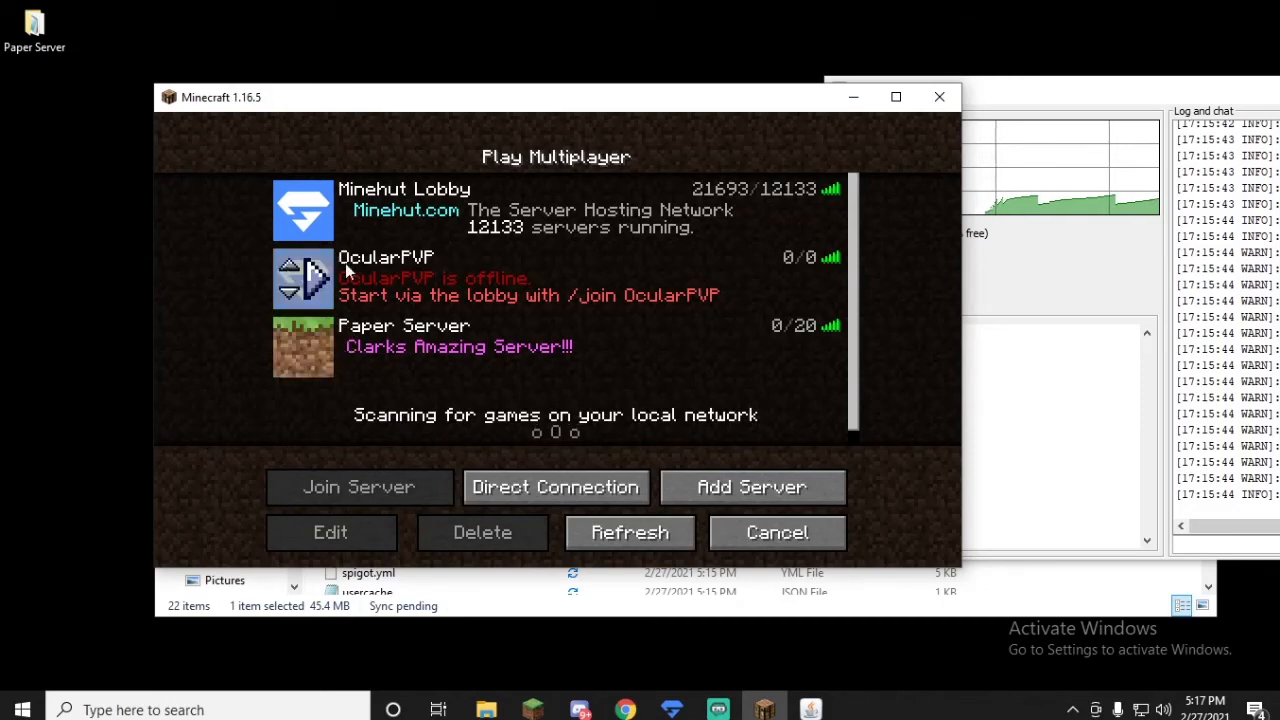
Step: Join Paper Server to test the connection and disconnect back to the multiplayer list
{"action": "double_click", "coordinate": [717, 318]}
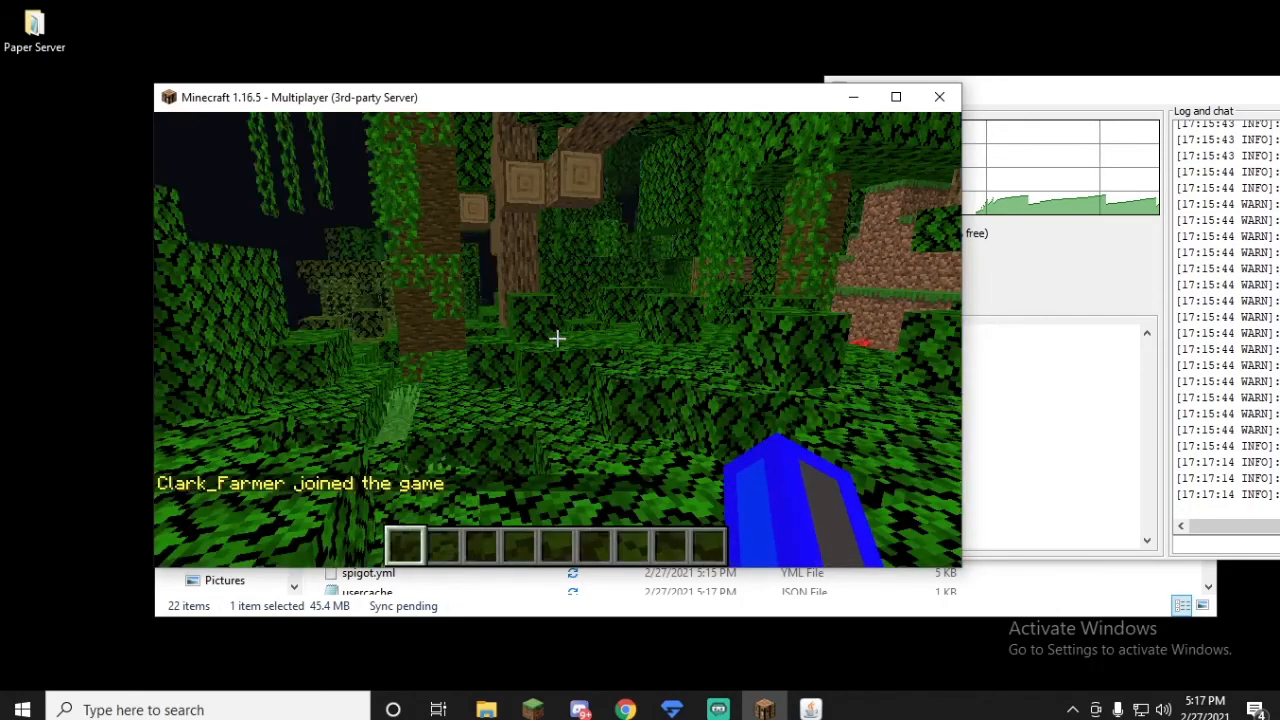
{"action": "key", "text": "Escape"}
{"action": "left_click", "coordinate": [528, 434]}
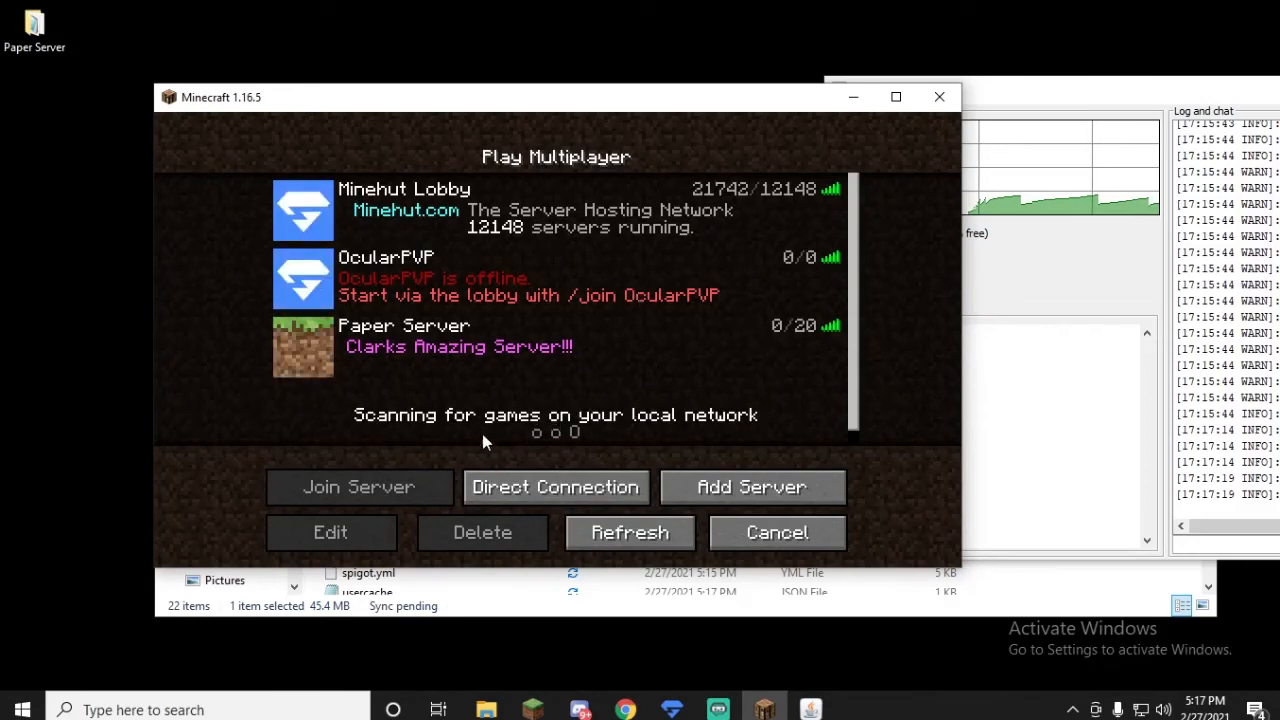
{"action": "mouse_move", "coordinate": [434, 344]}
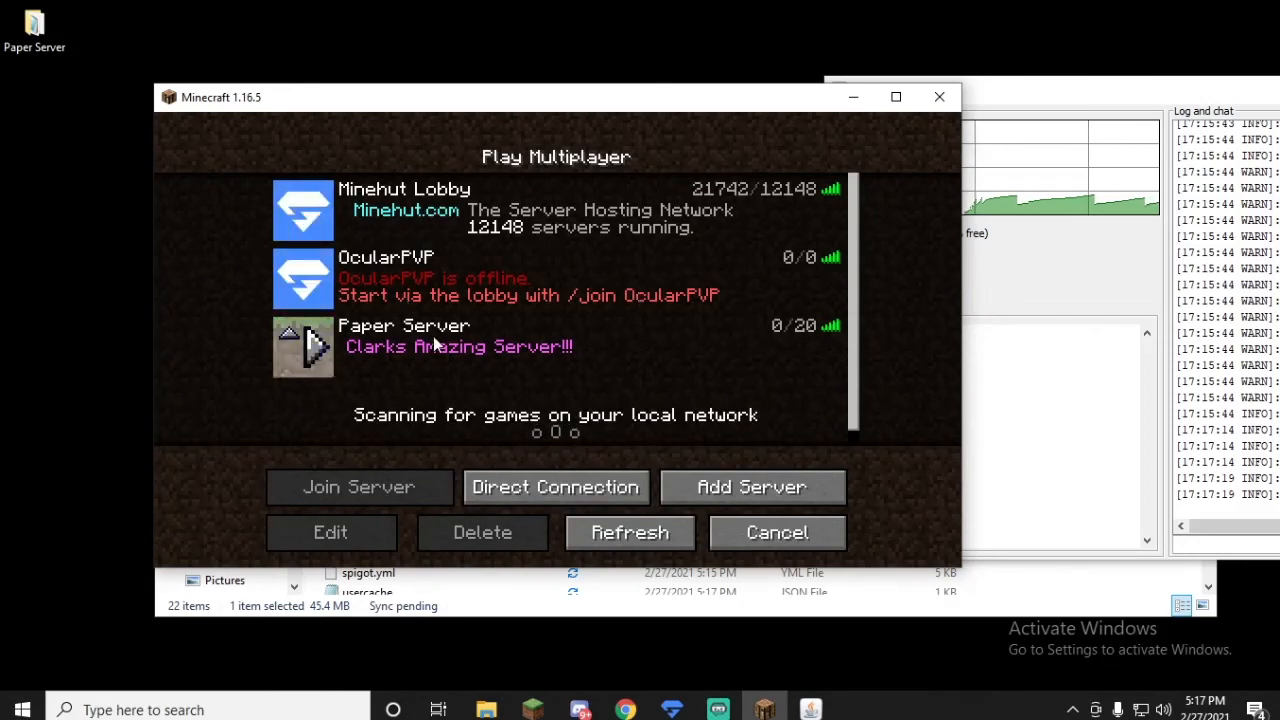